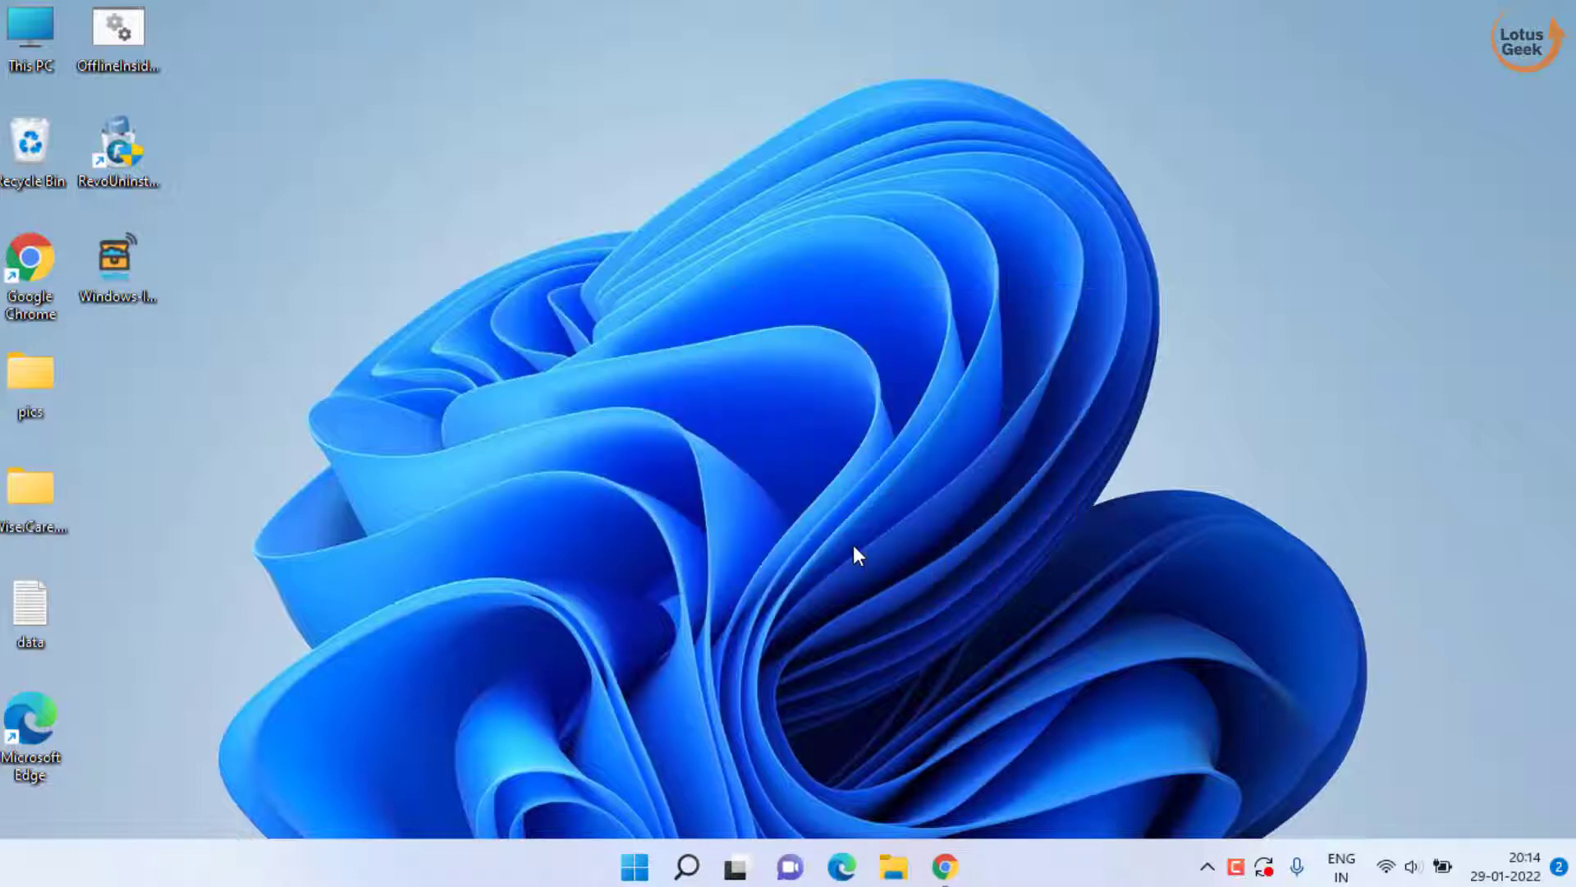
- Open Windows Settings on the System page with Win+I
key(super+i)
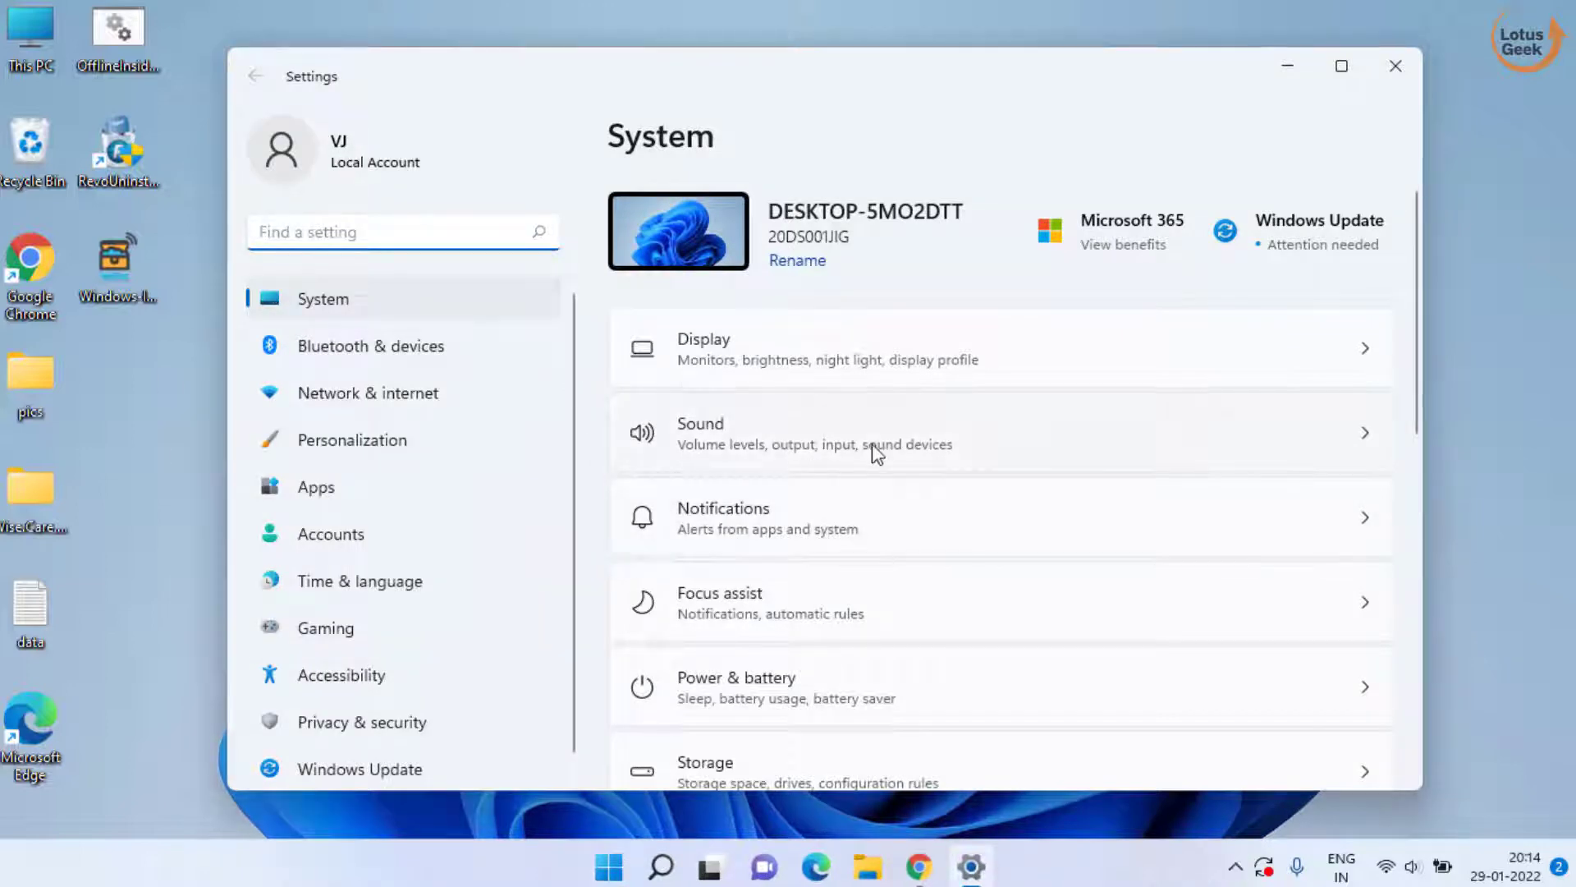
- Go to Troubleshoot > Other troubleshooters to find the Printer troubleshooter, then close Settings
scroll(960, 503, down, 3)
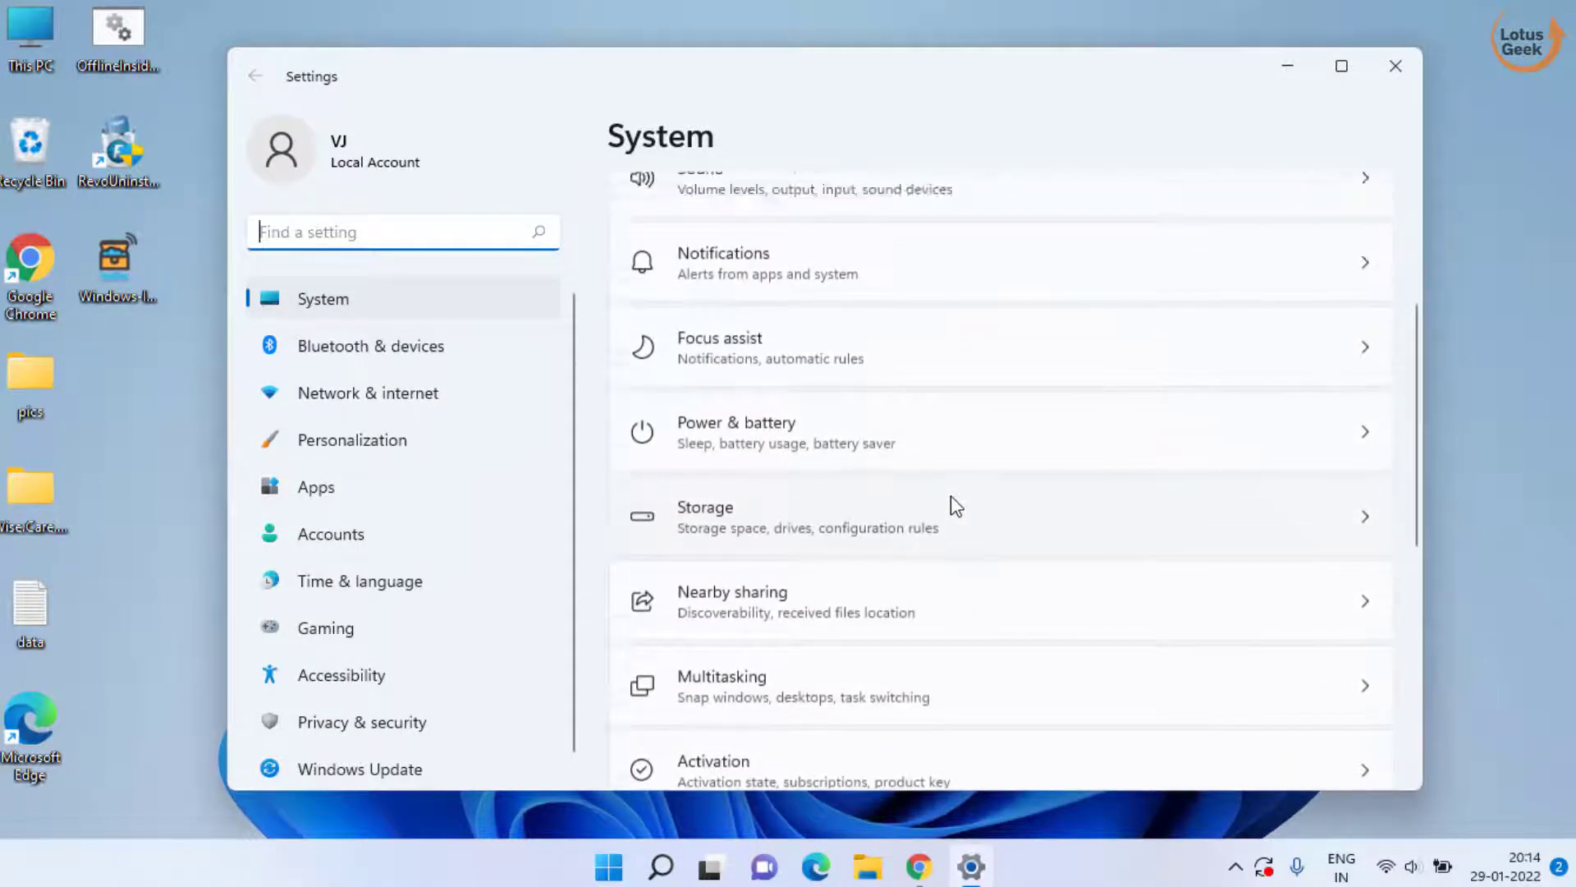
scroll(952, 509, down, 3)
scroll(950, 526, down, 4)
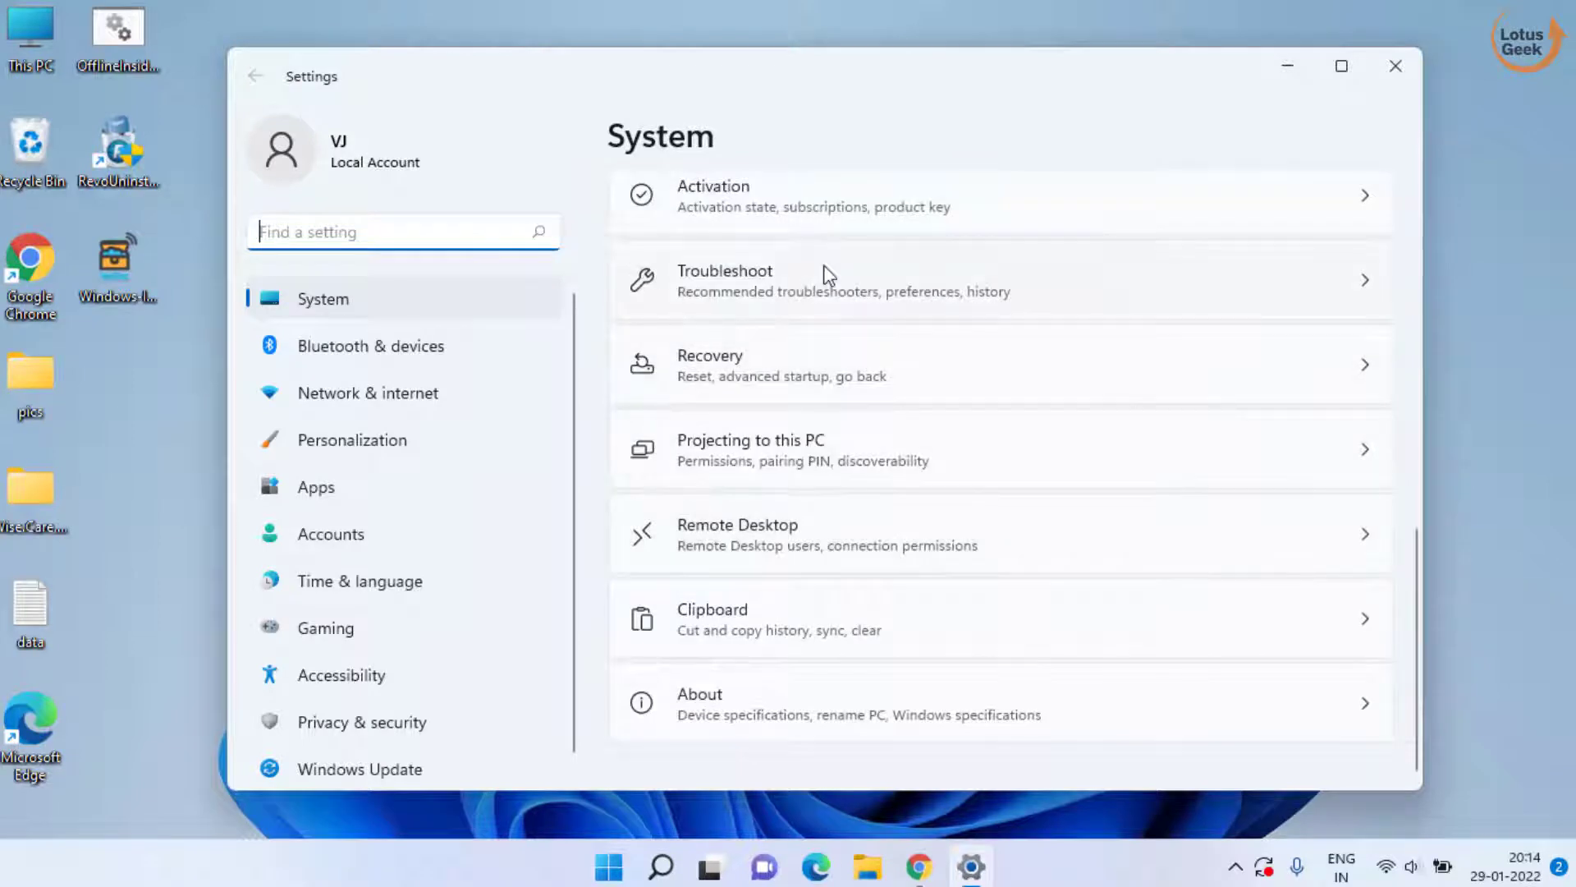
click(809, 287)
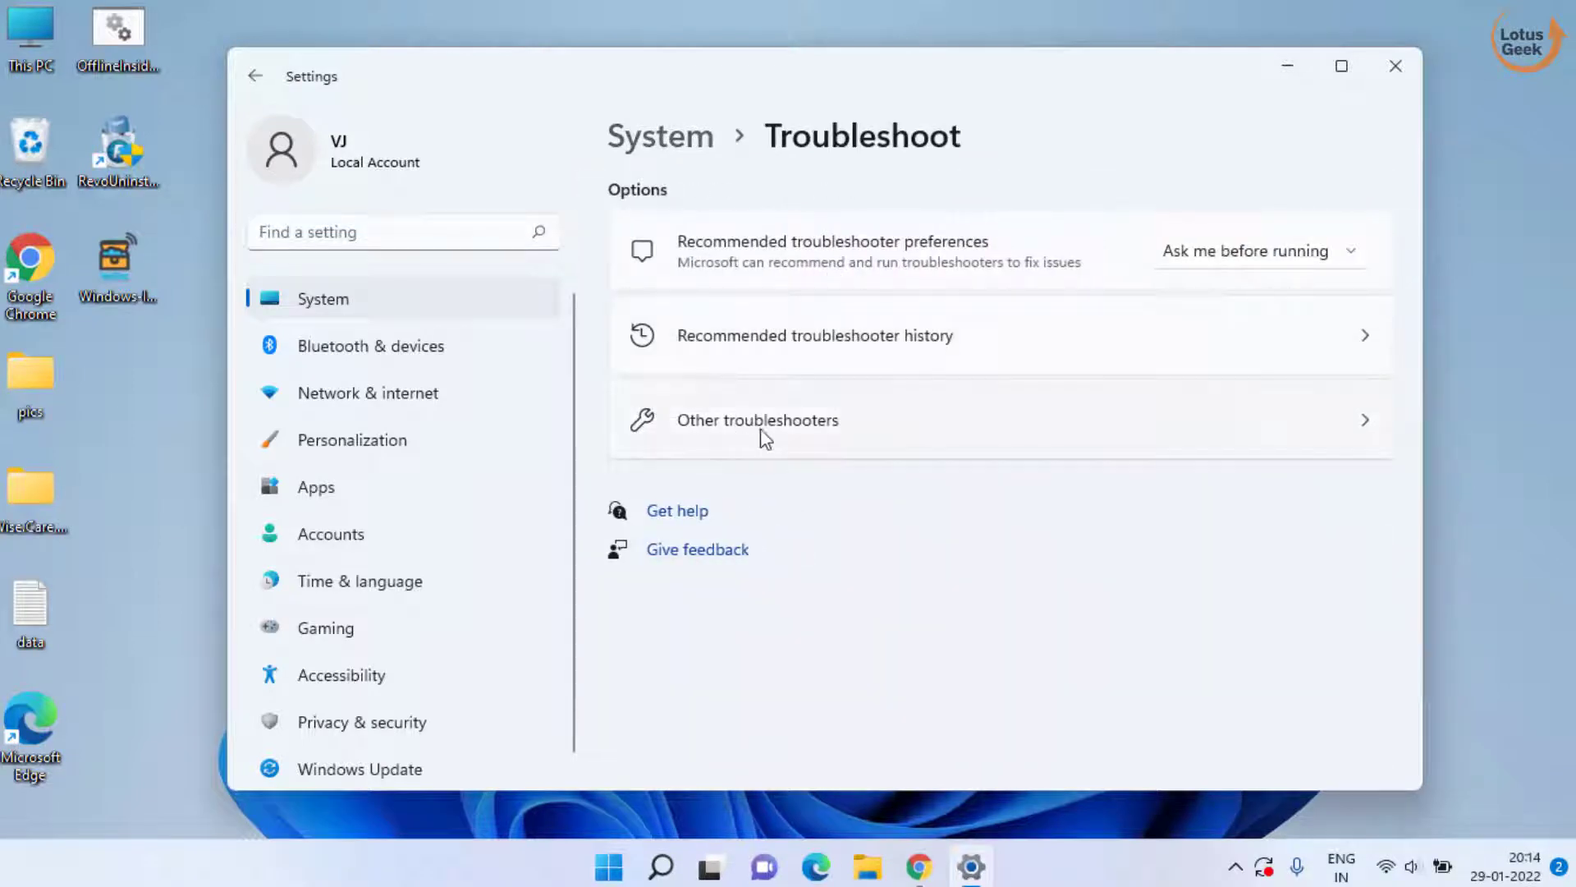
click(858, 450)
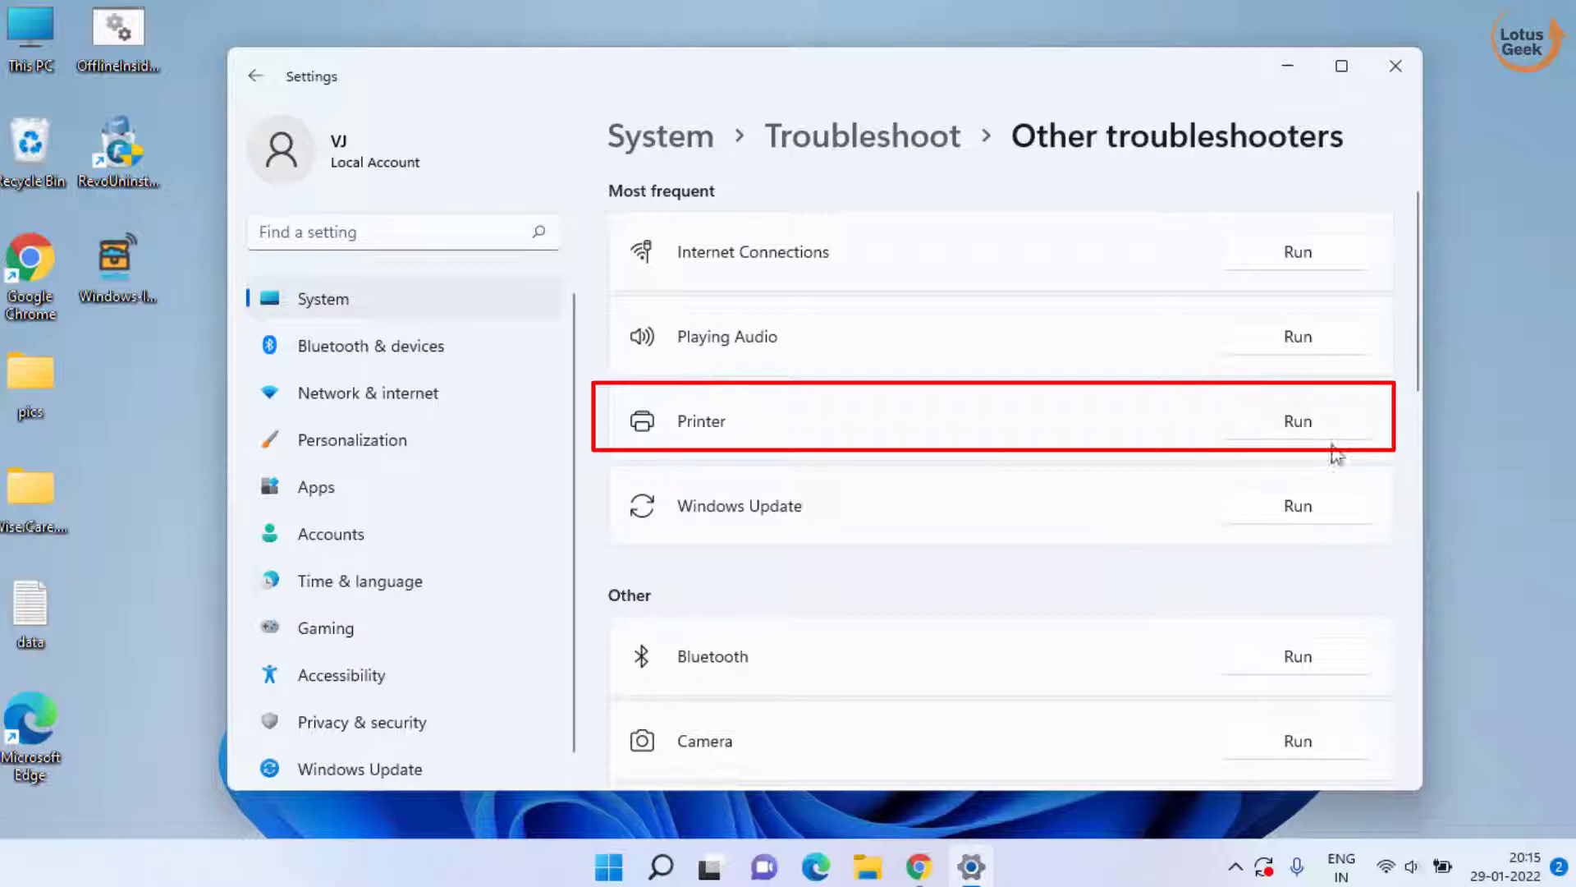
click(1397, 69)
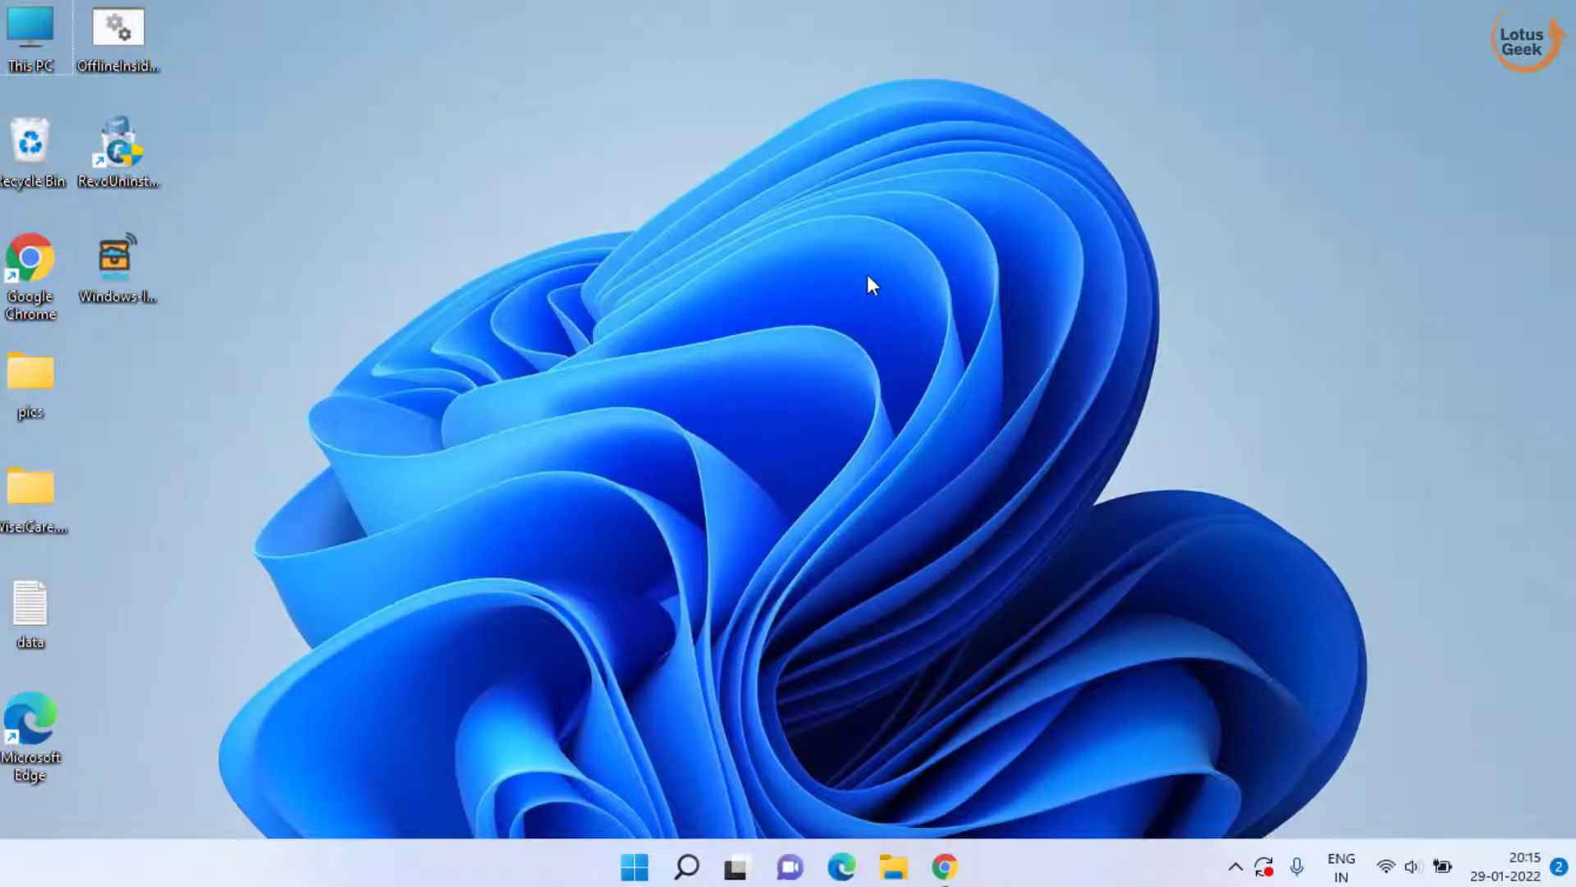
- Open Run from Start search and submit services.msc to launch the Services console
click(634, 871)
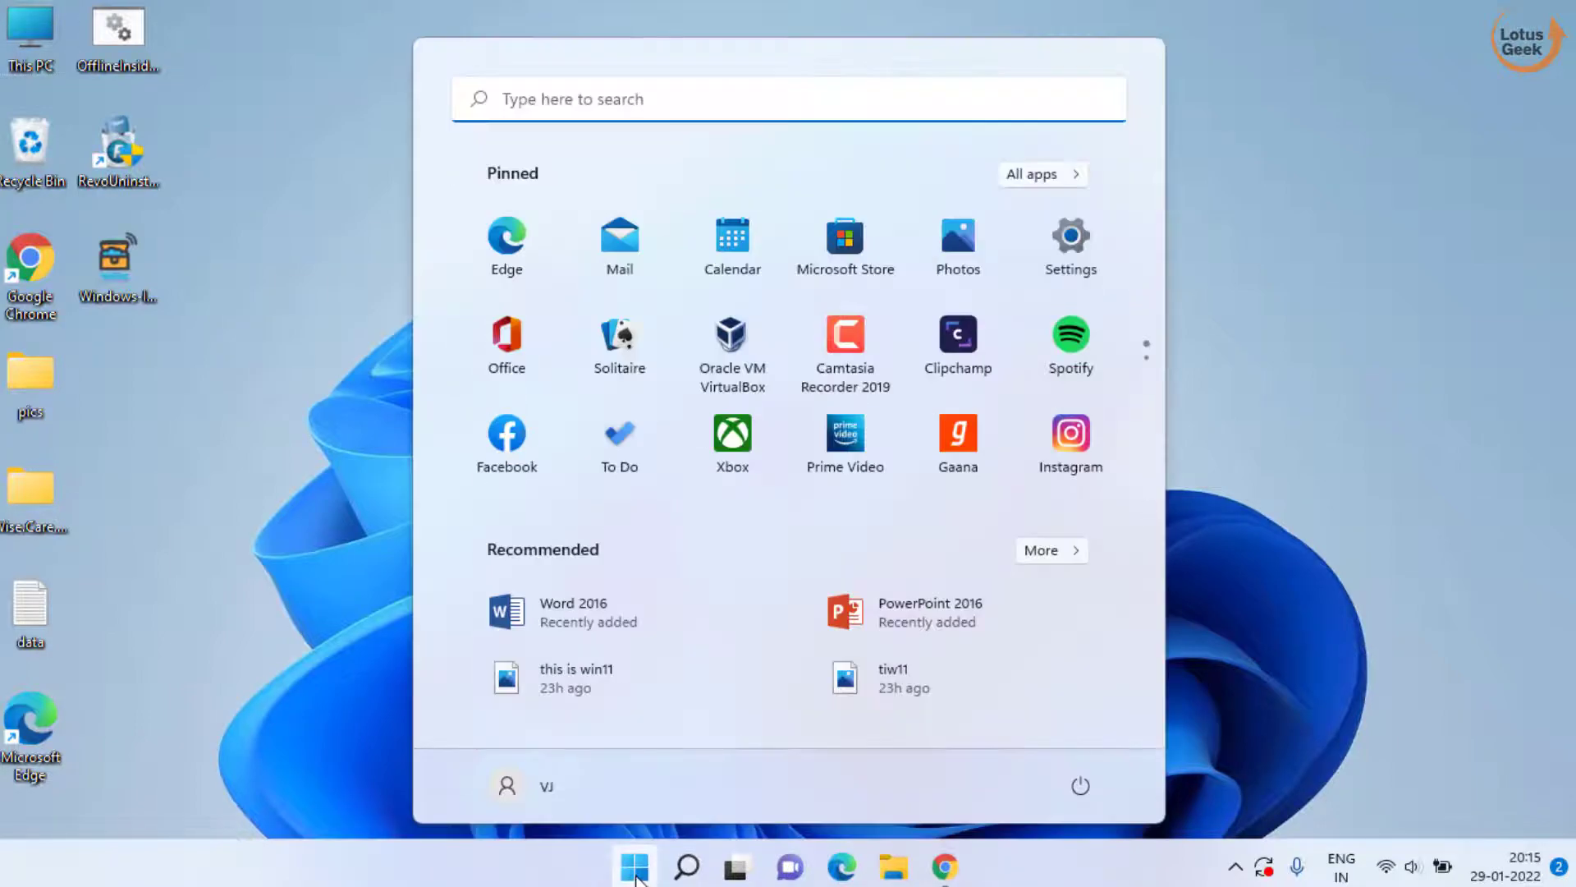
text(run)
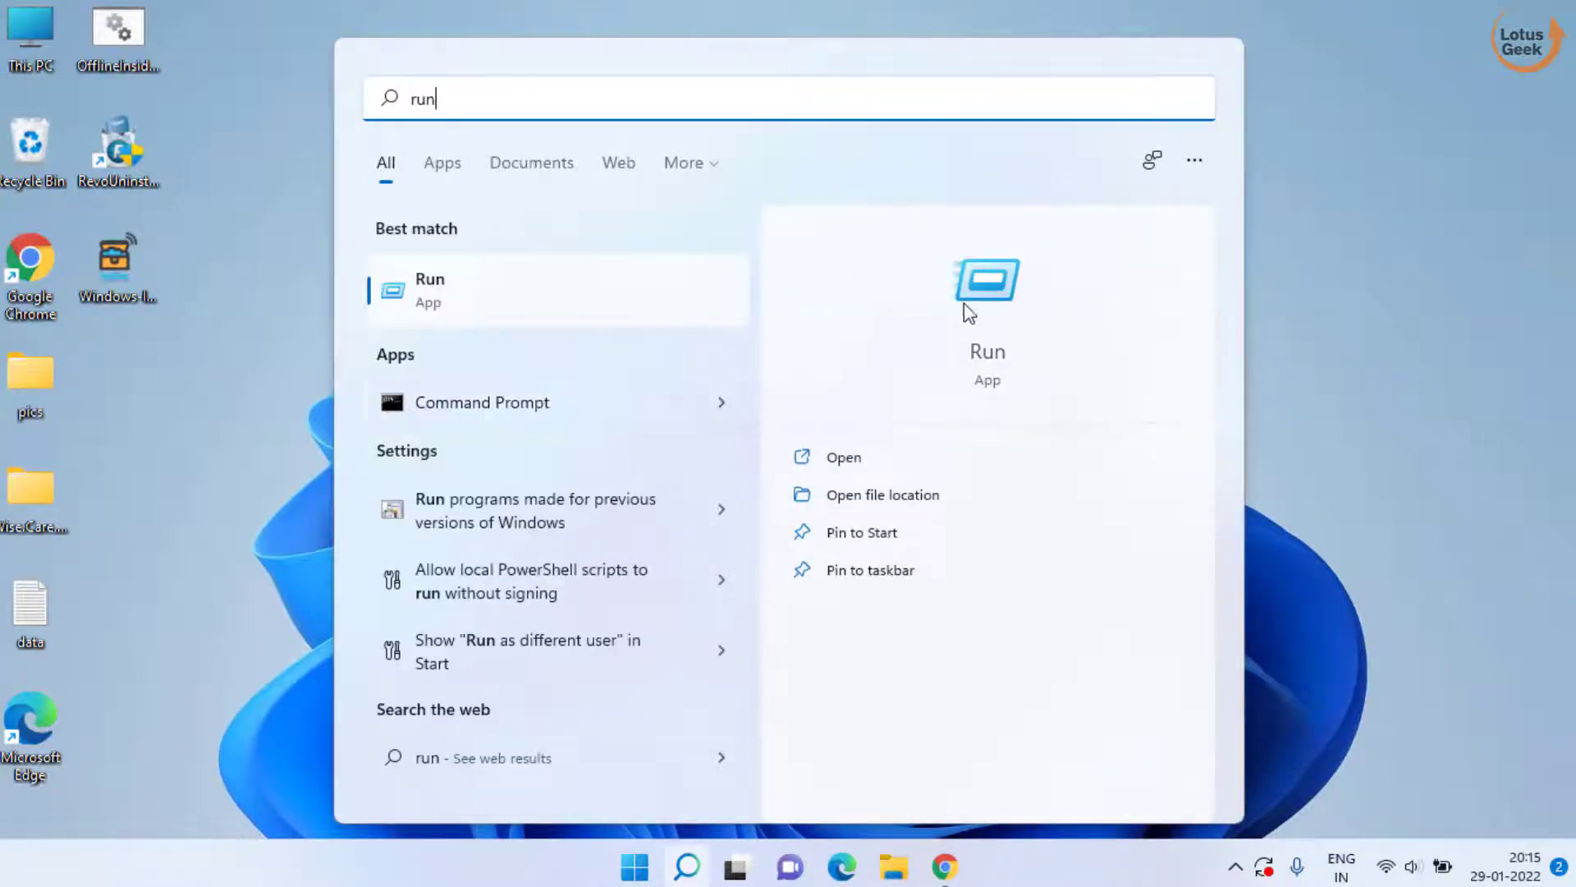
click(969, 309)
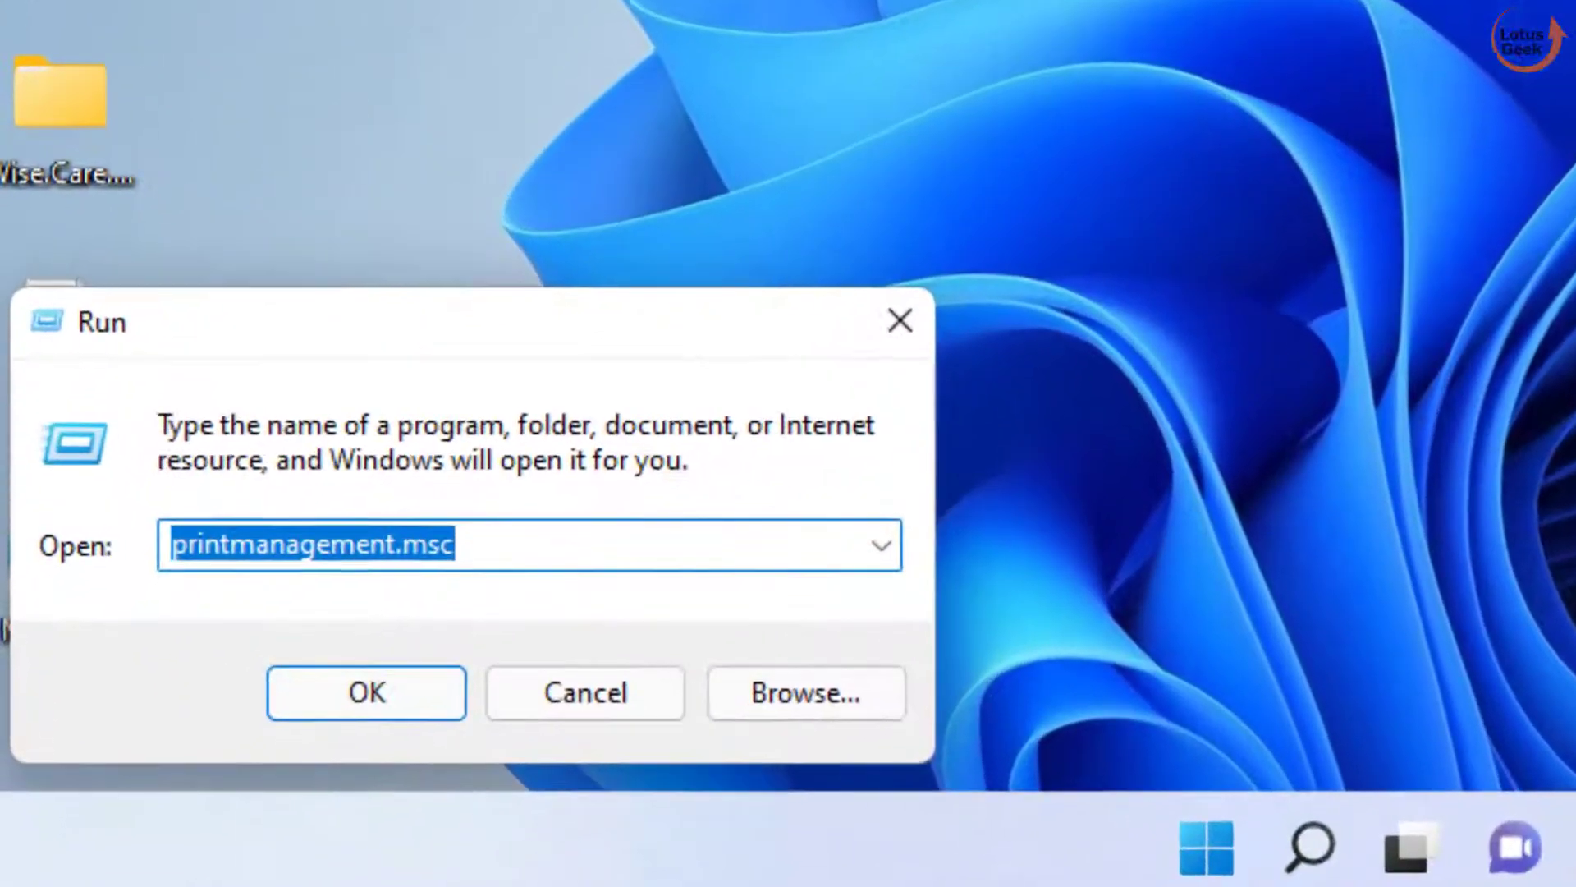
text(s)
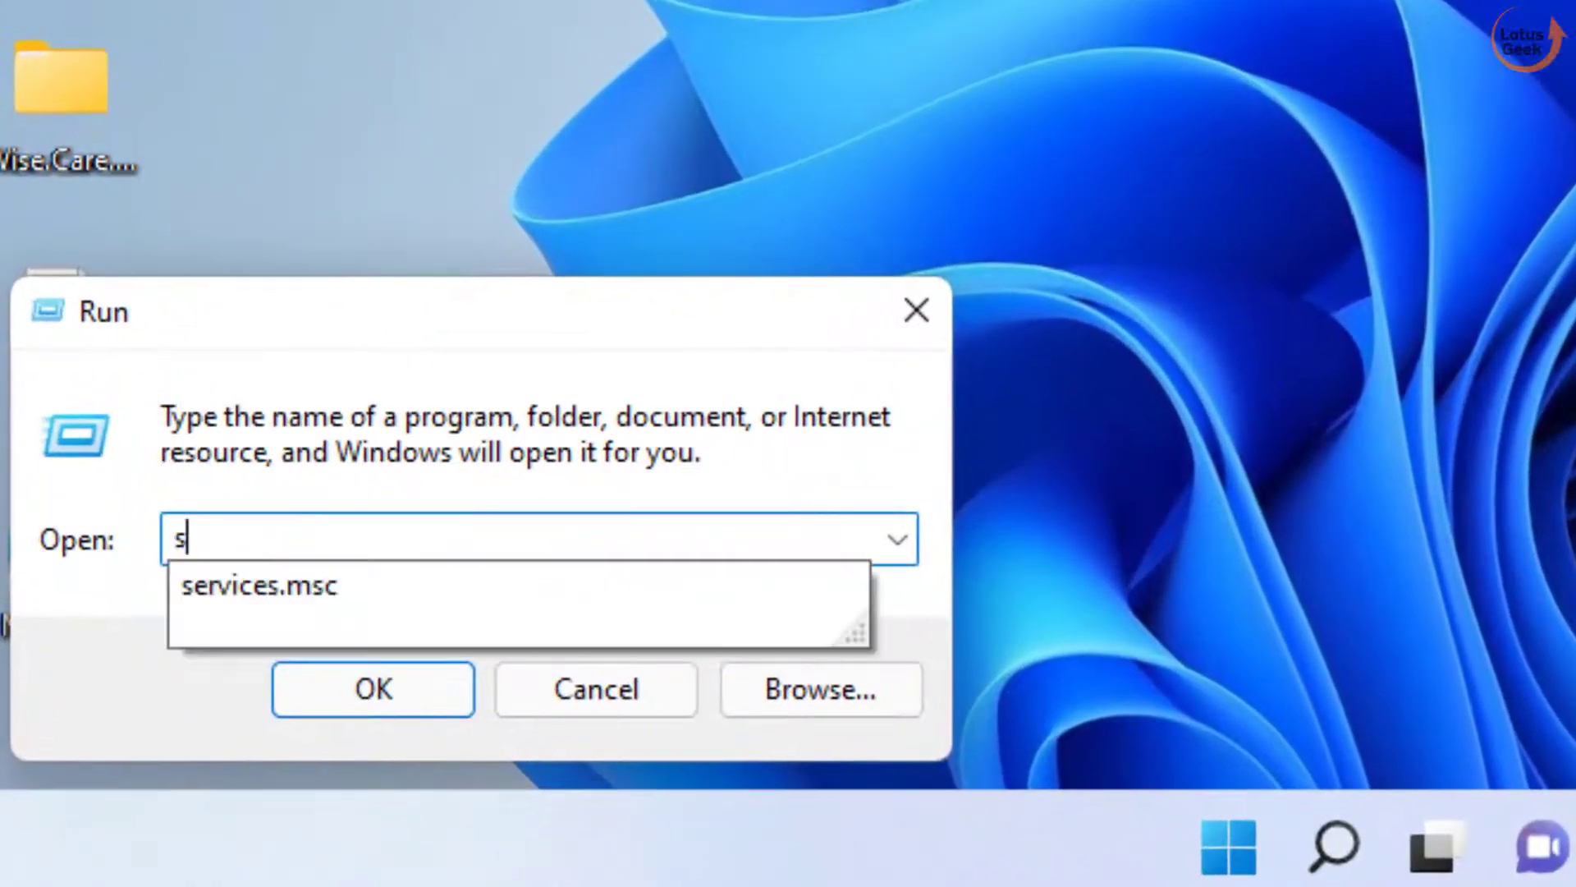
text(er)
key(Down)
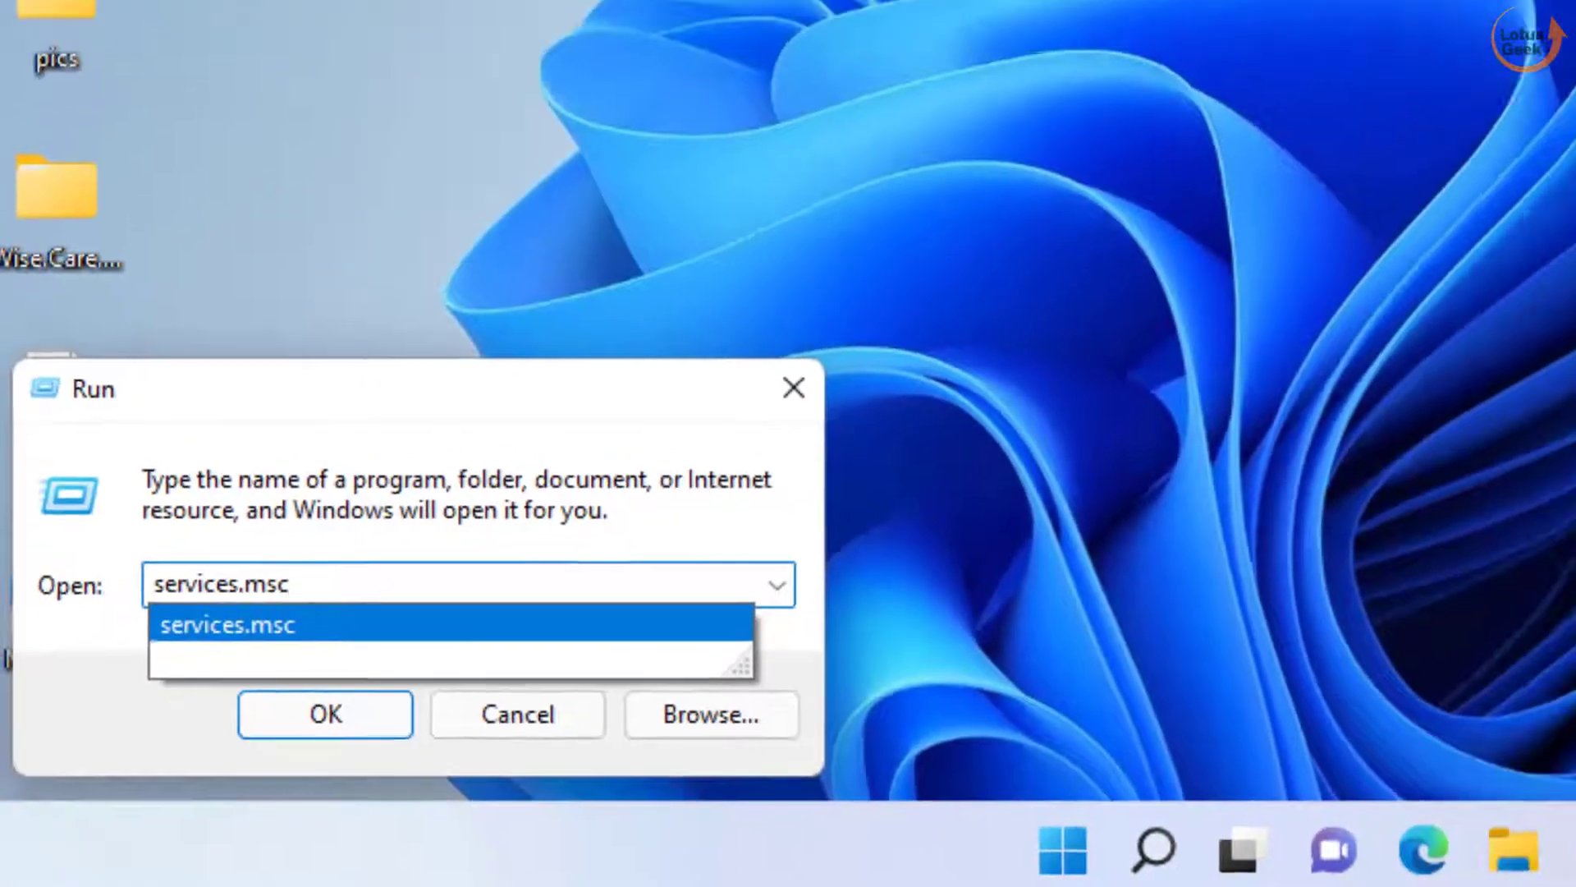
key(Return)
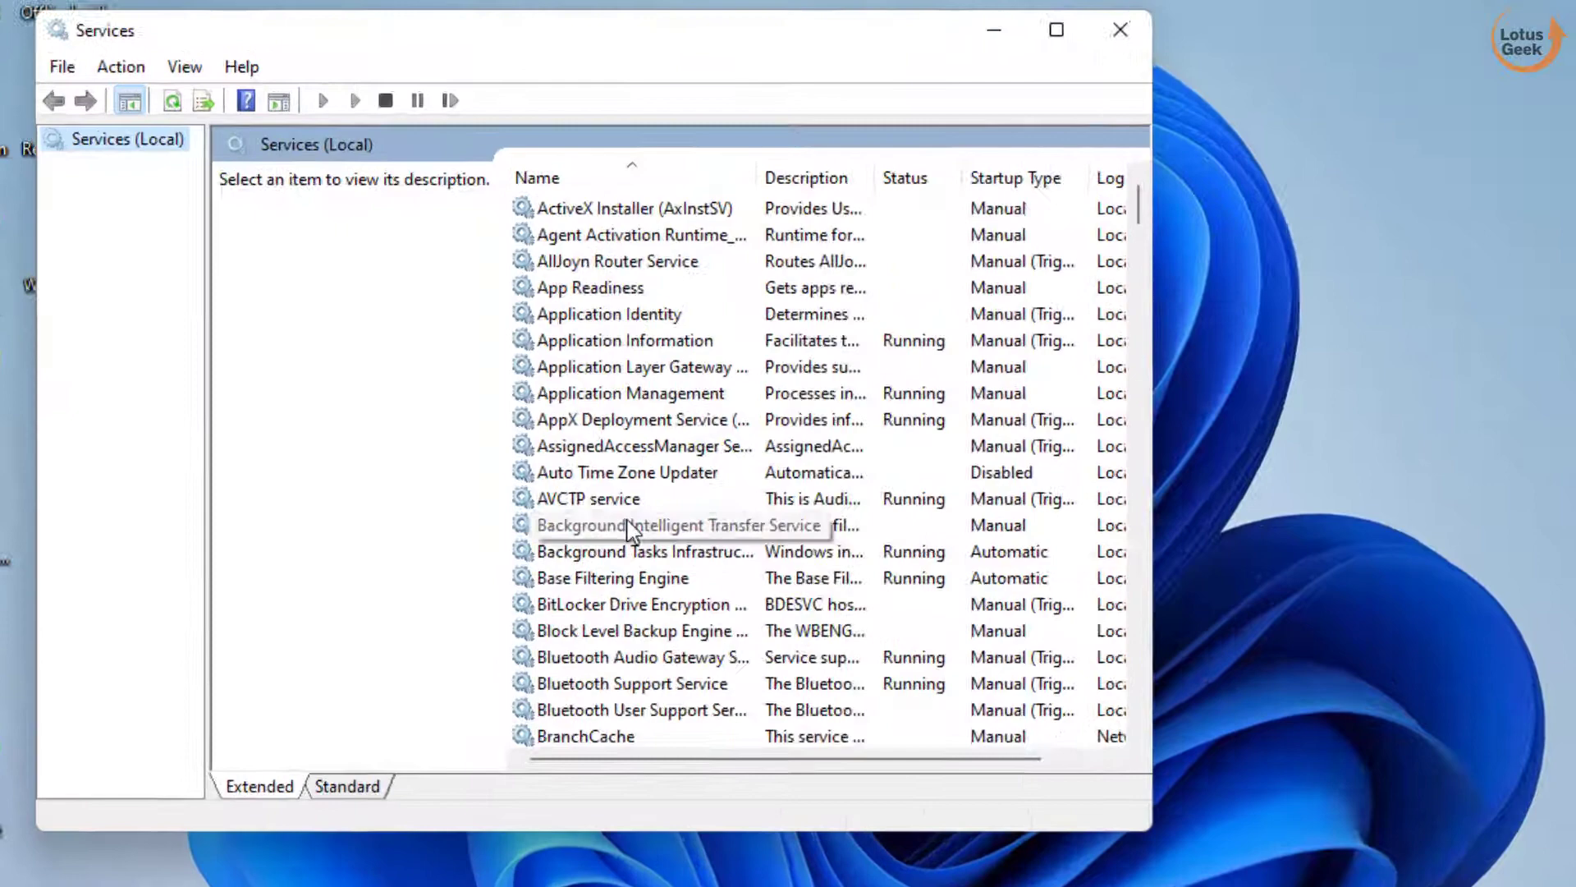
- Stop the Print Spooler service from its Properties dialog in Services
click(593, 493)
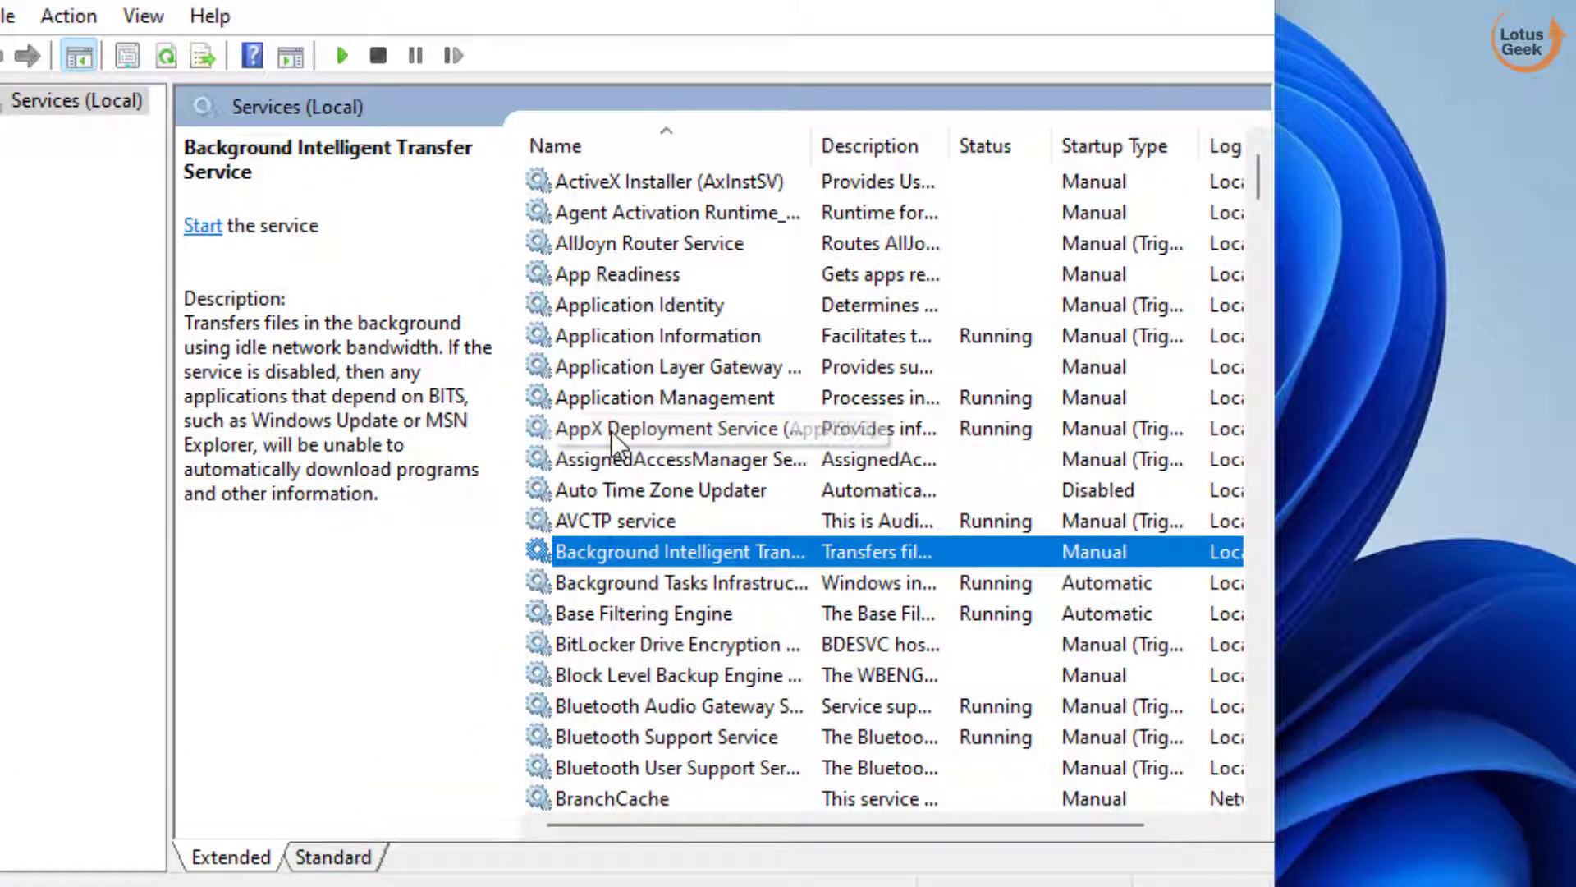
key(p)
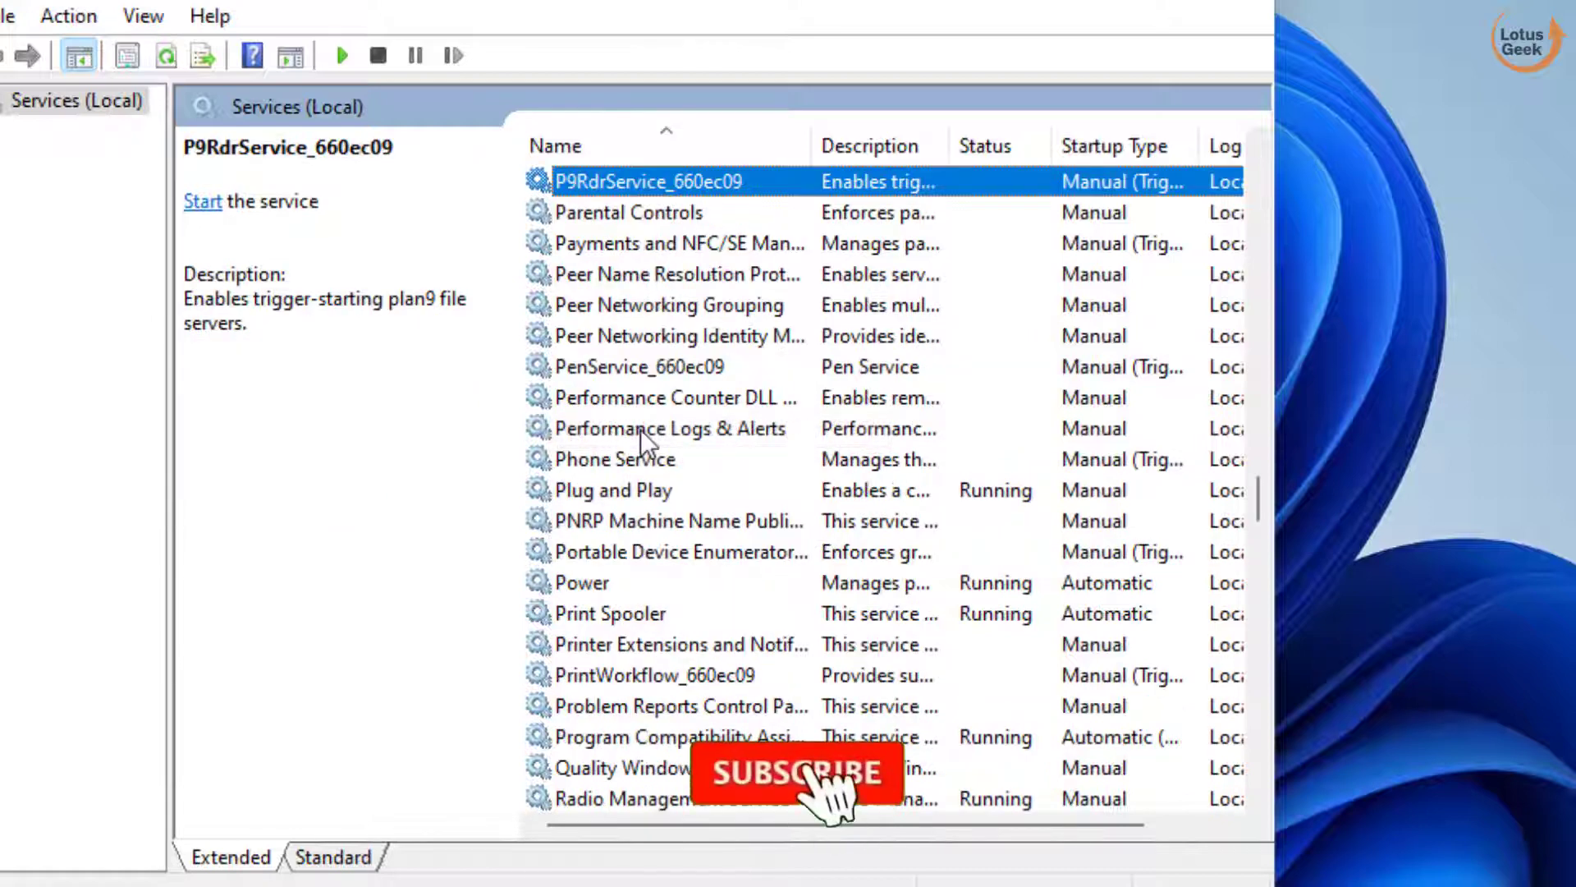
click(630, 614)
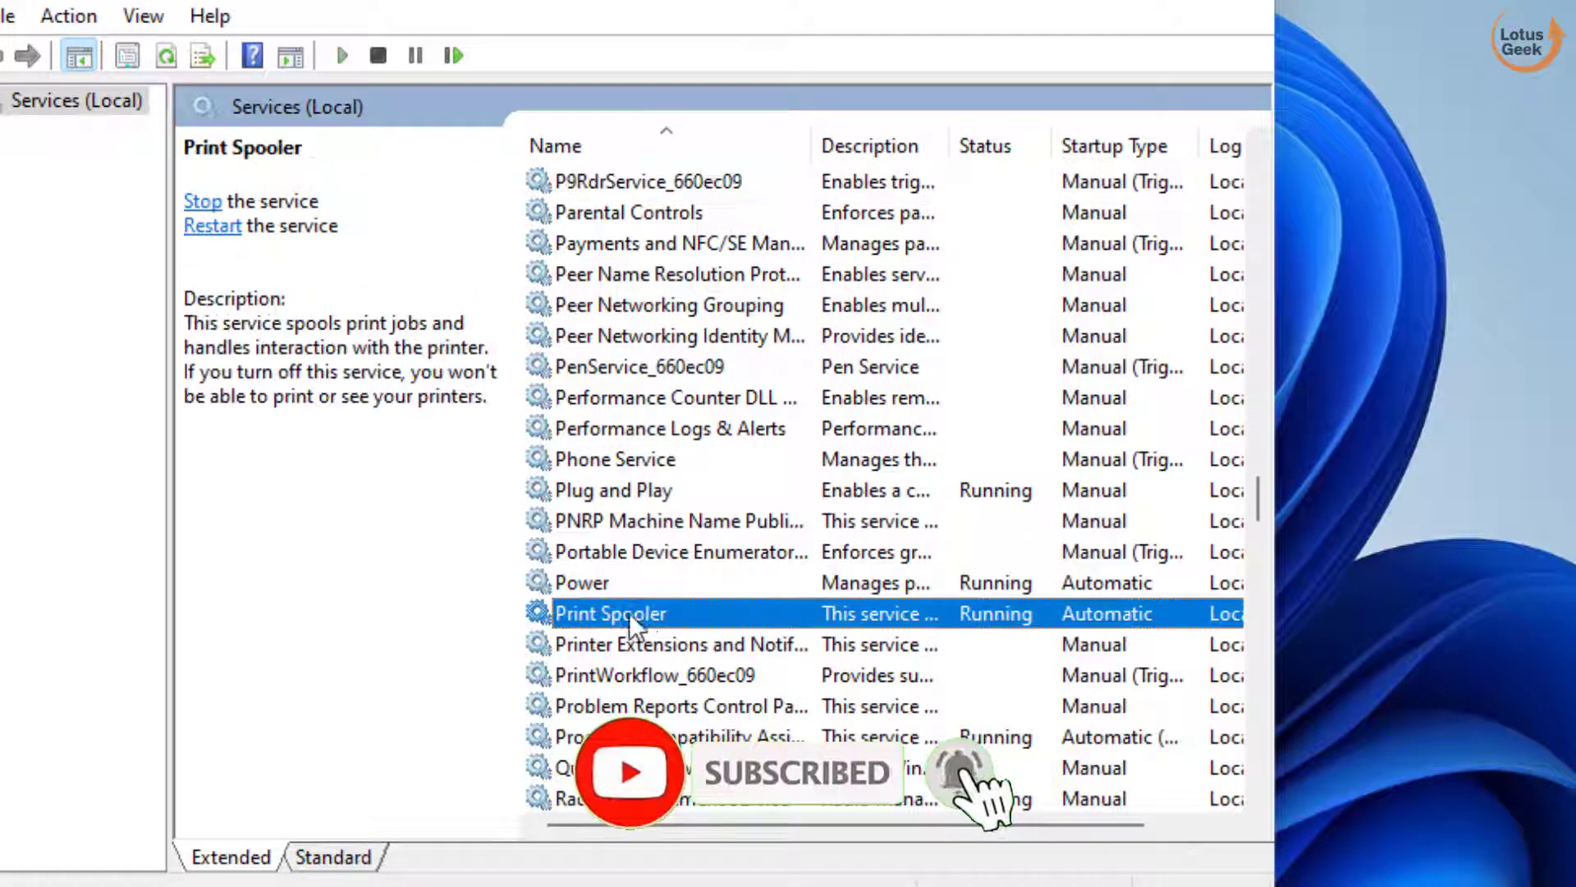
double_click(646, 614)
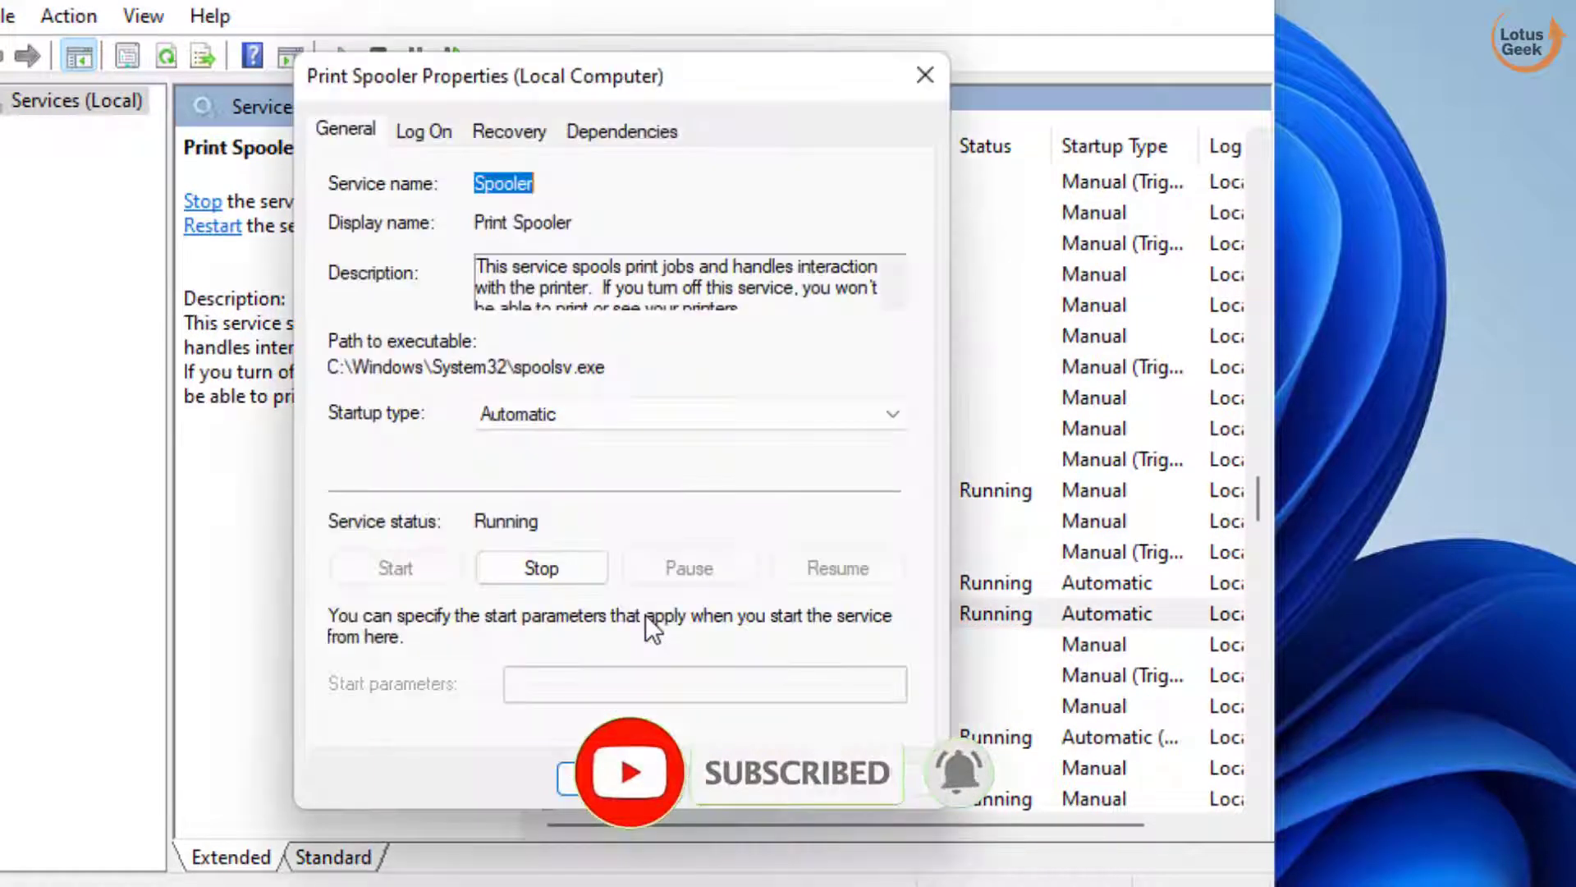
click(542, 568)
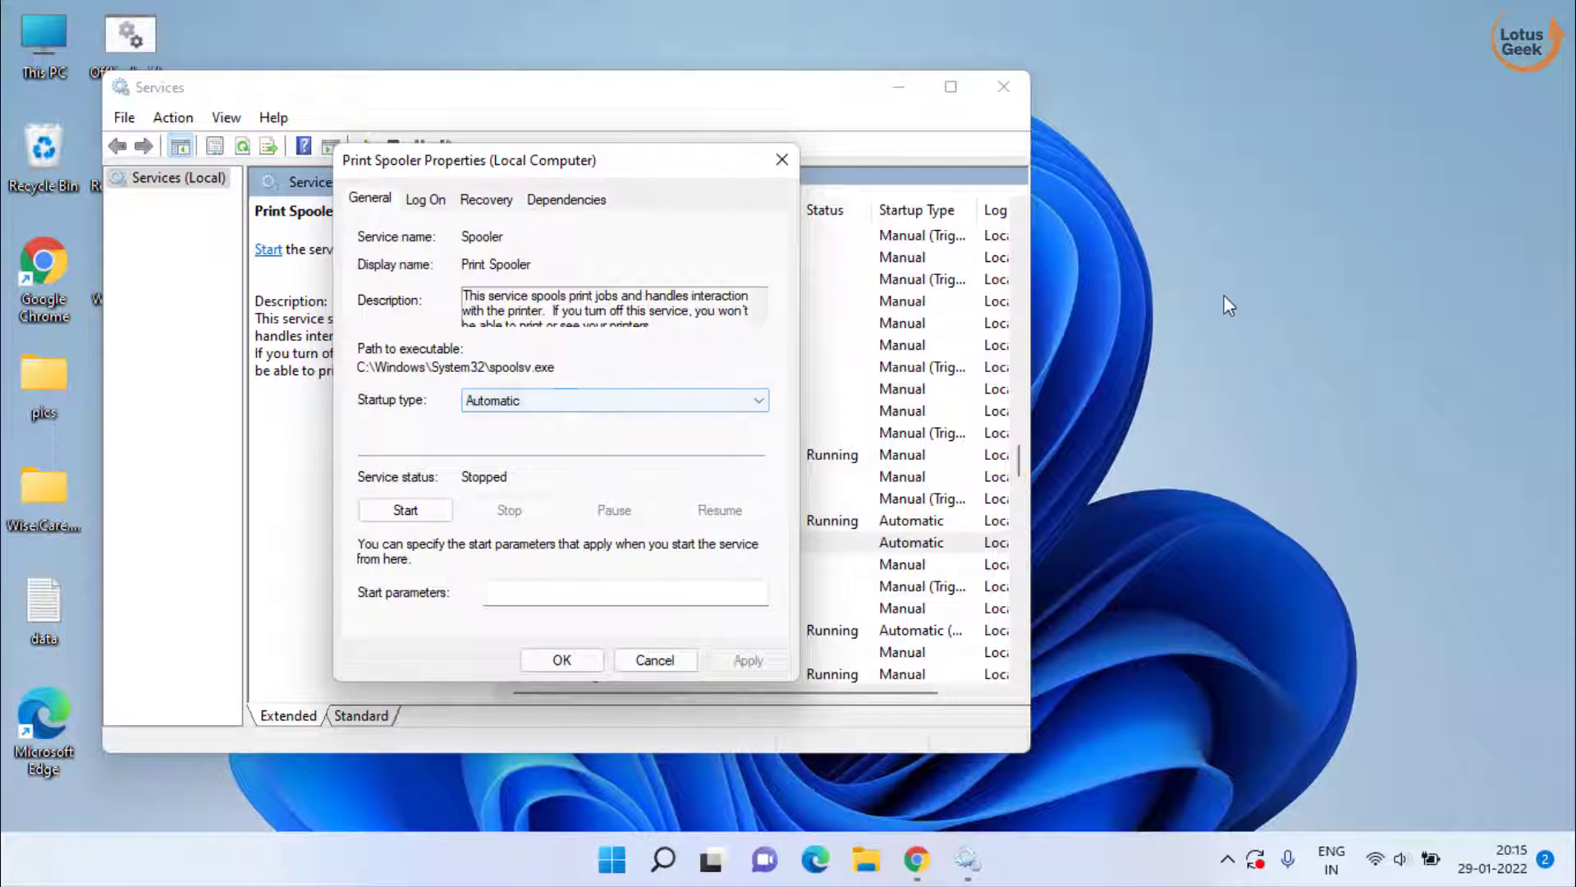
click(1248, 352)
- Browse File Explorer to the C:\Windows\System32\spool folder
key(Return)
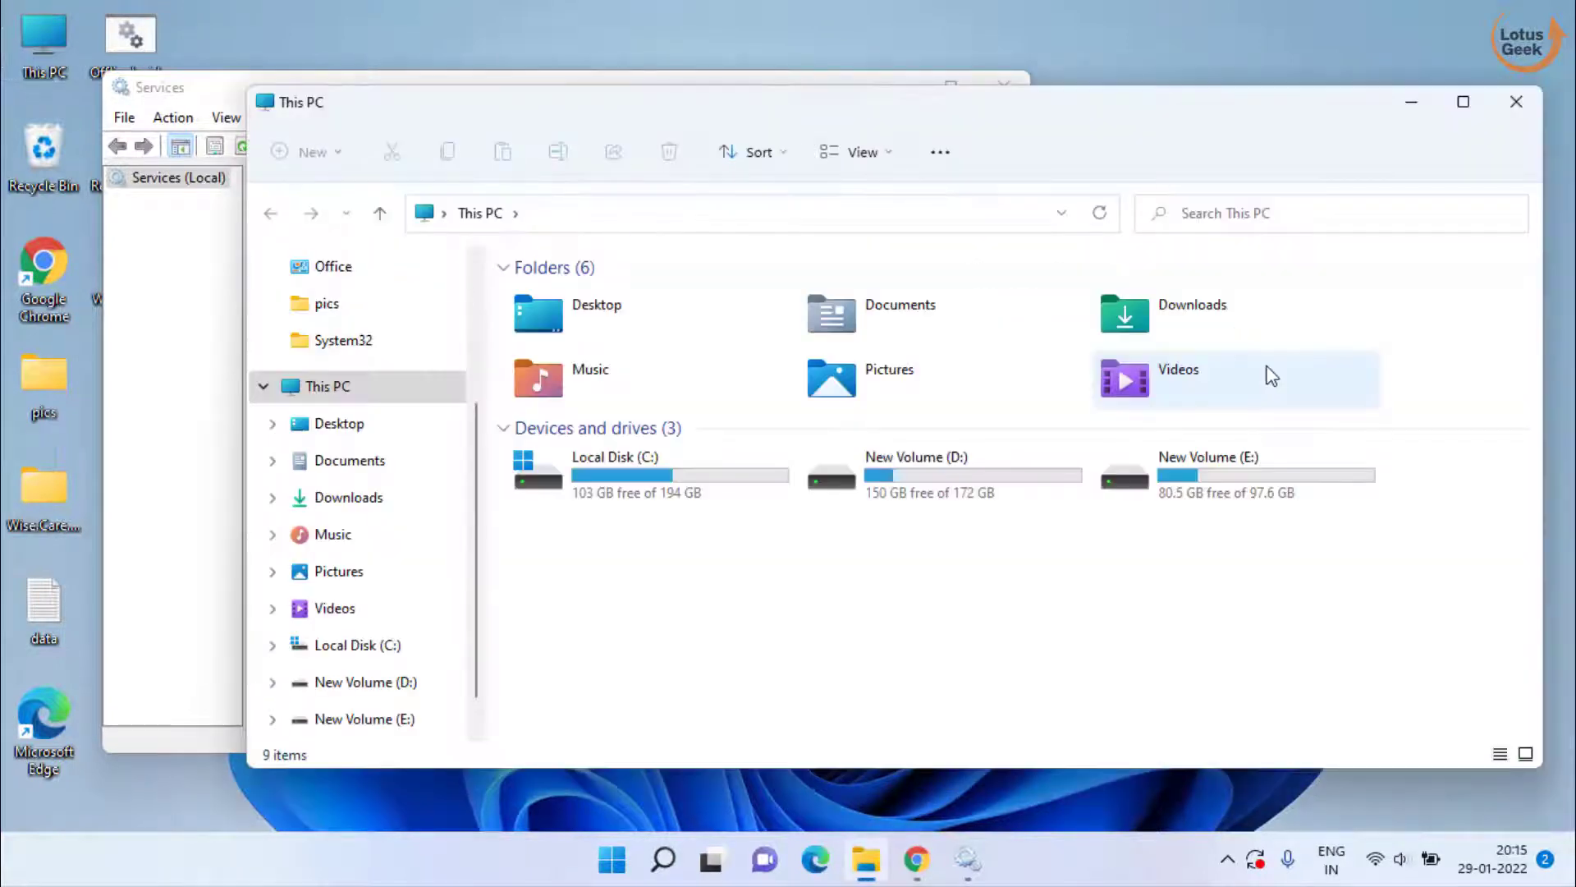
double_click(673, 466)
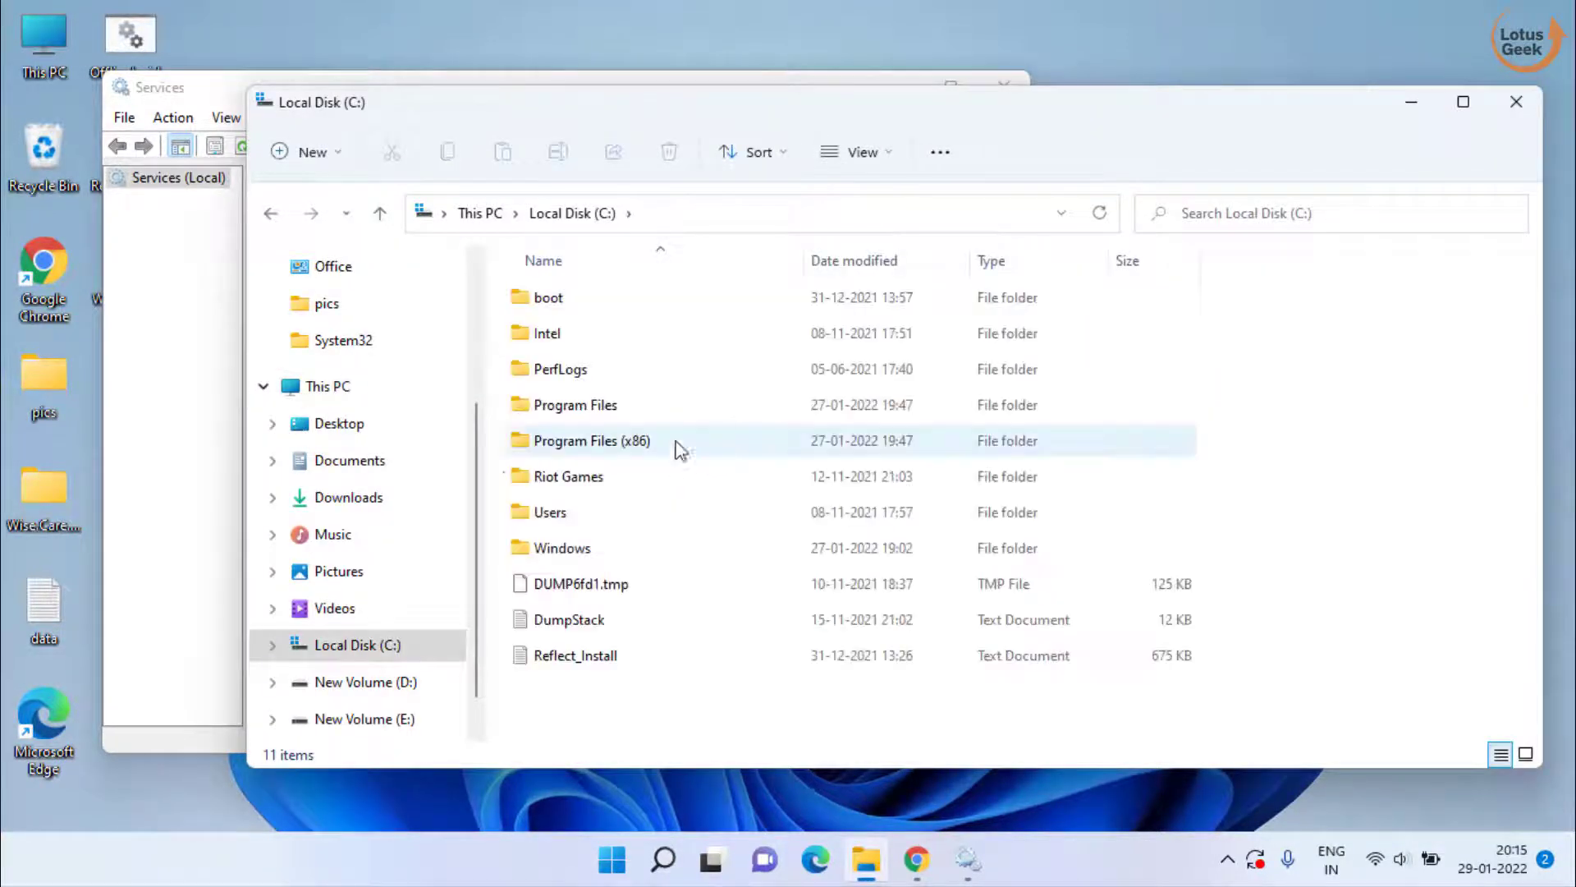
double_click(564, 548)
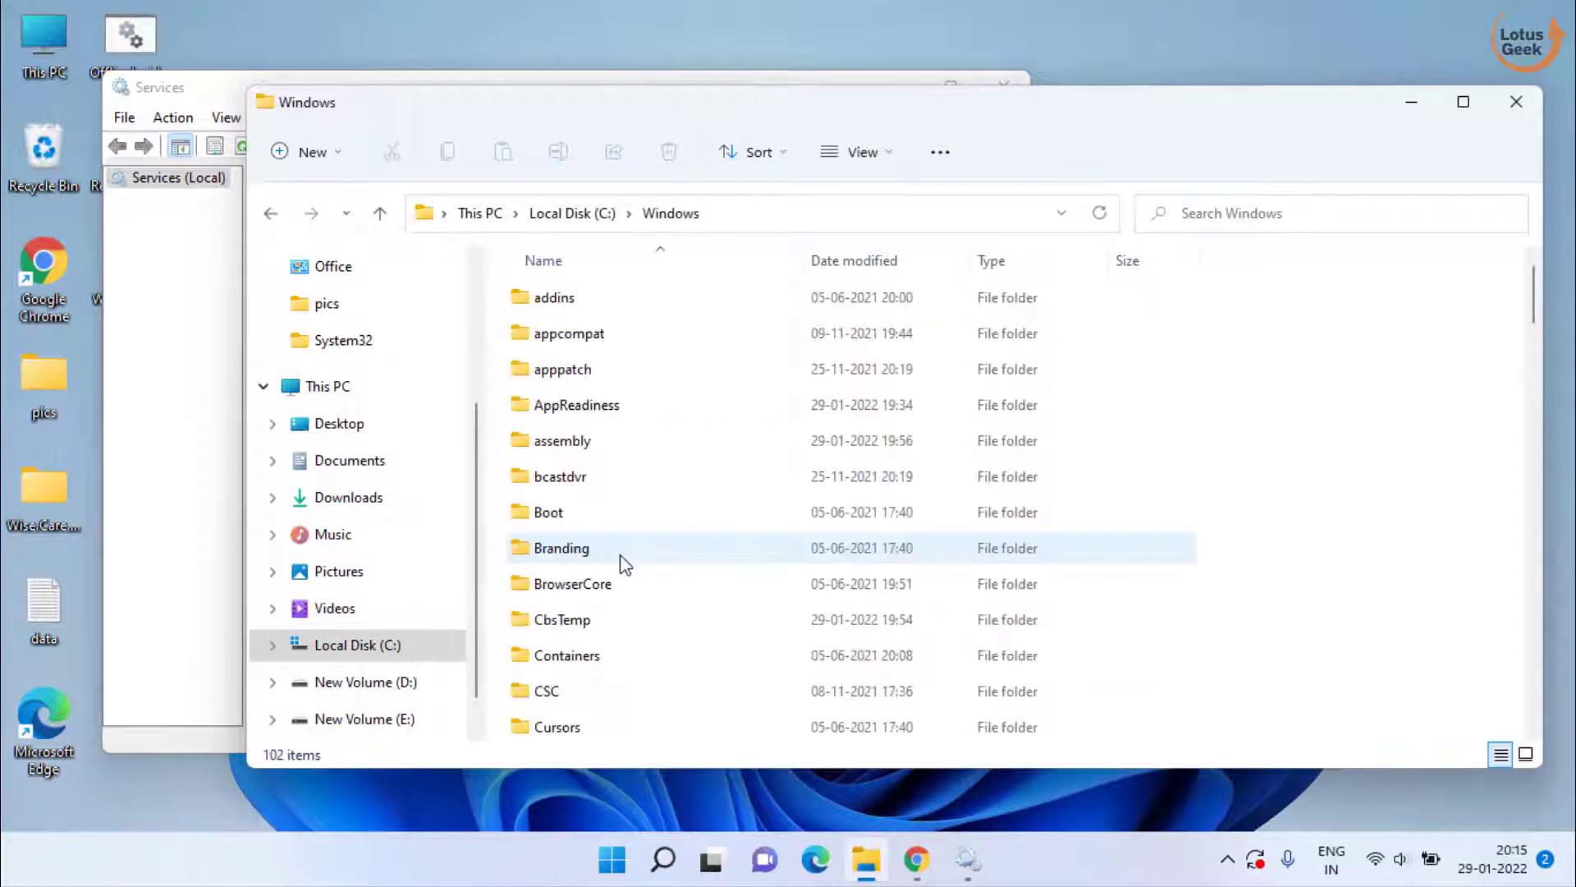
key(s)
scroll(632, 538, down, 2)
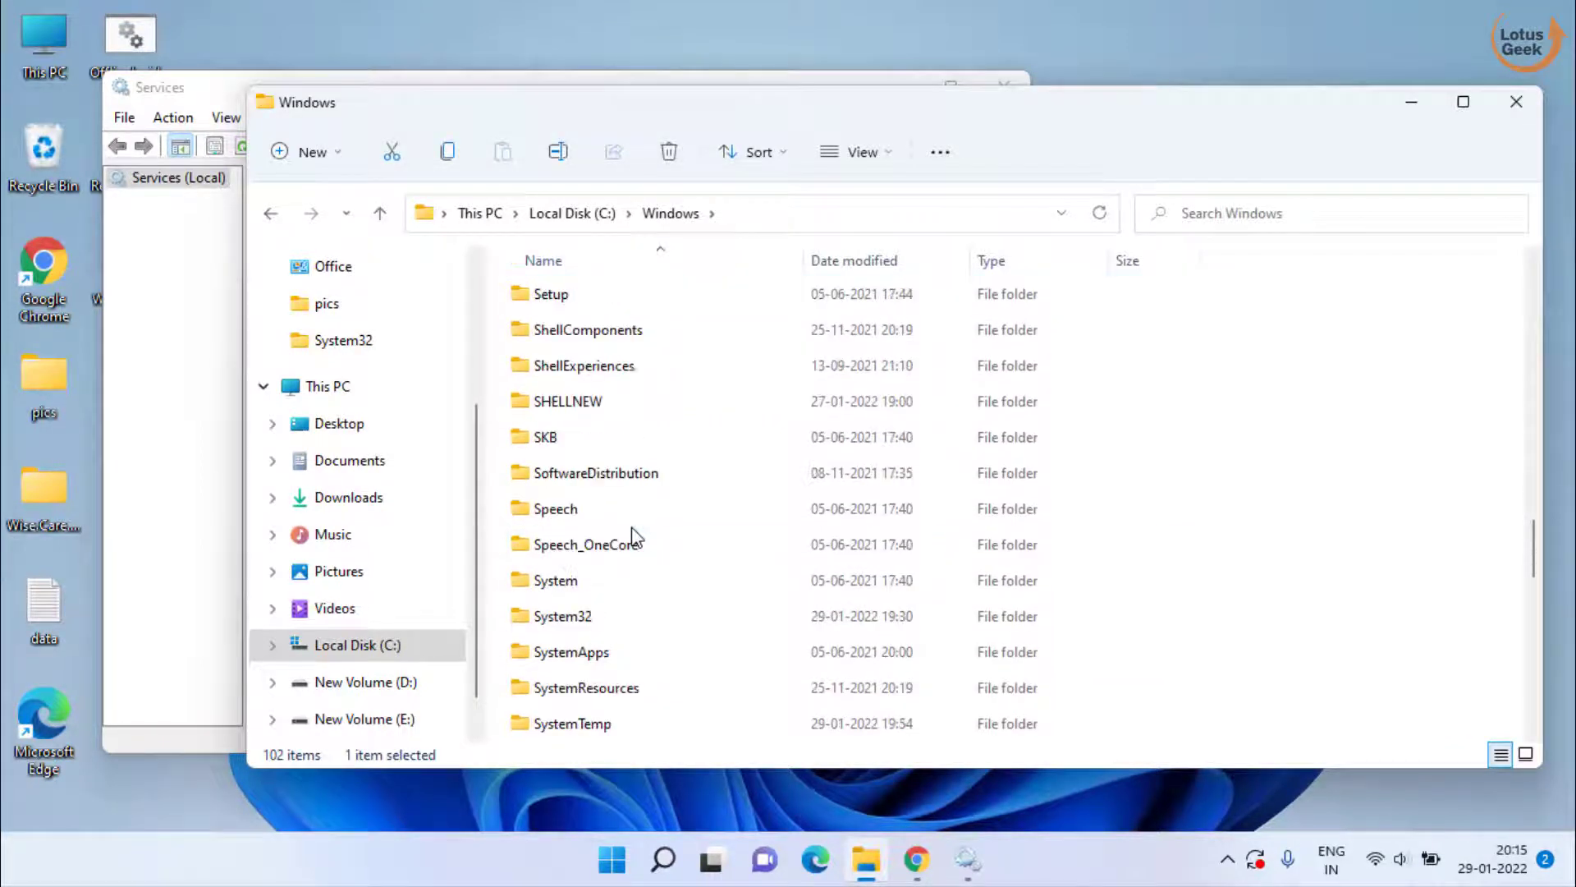
double_click(656, 617)
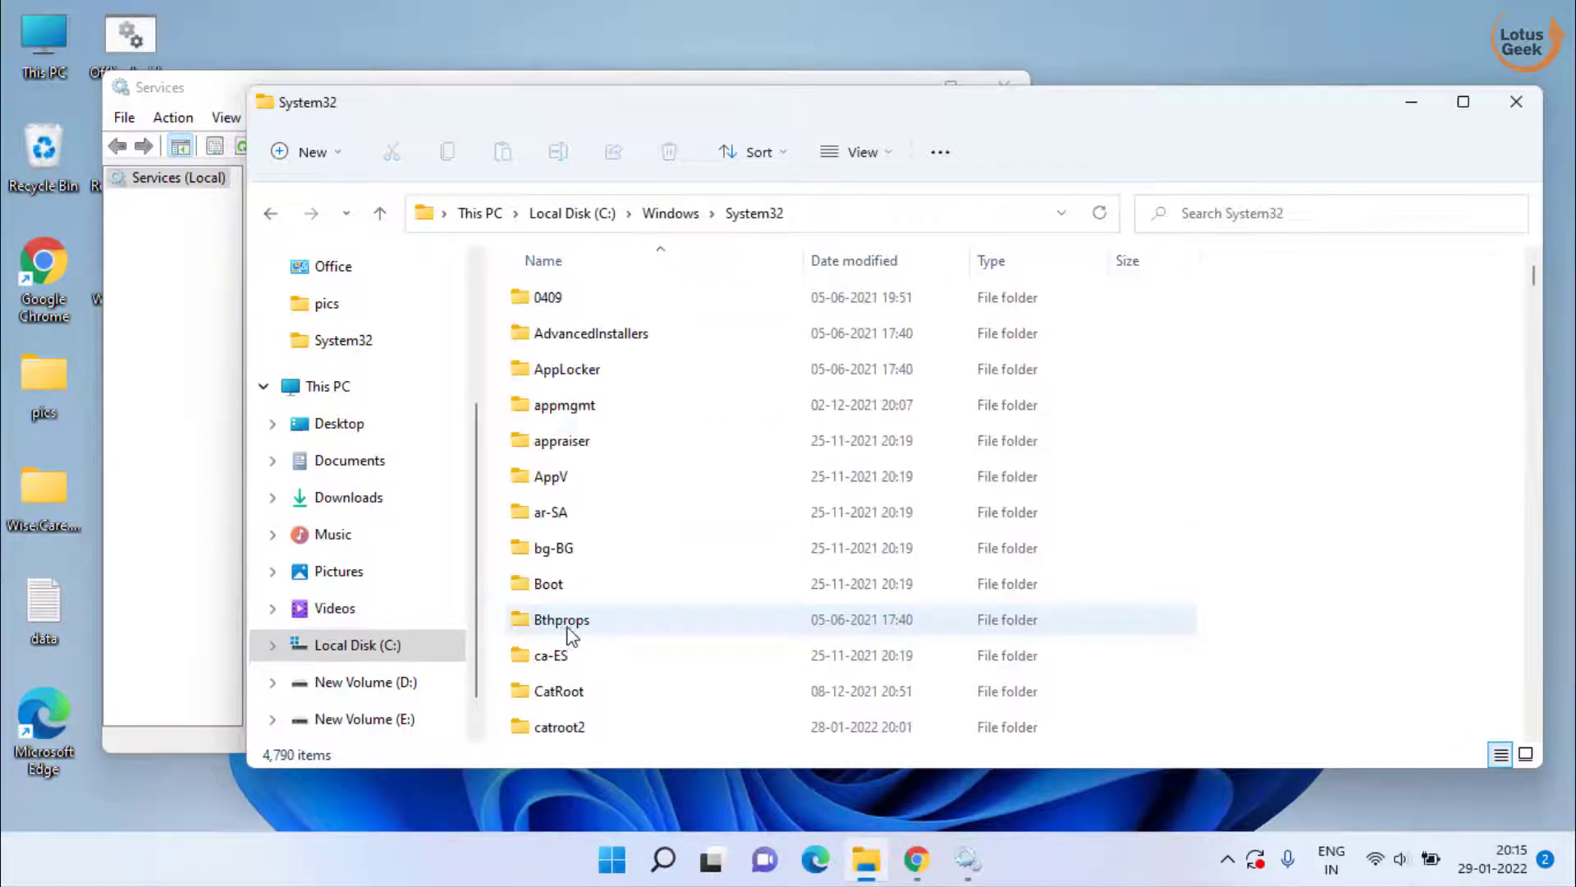
click(666, 383)
key(s)
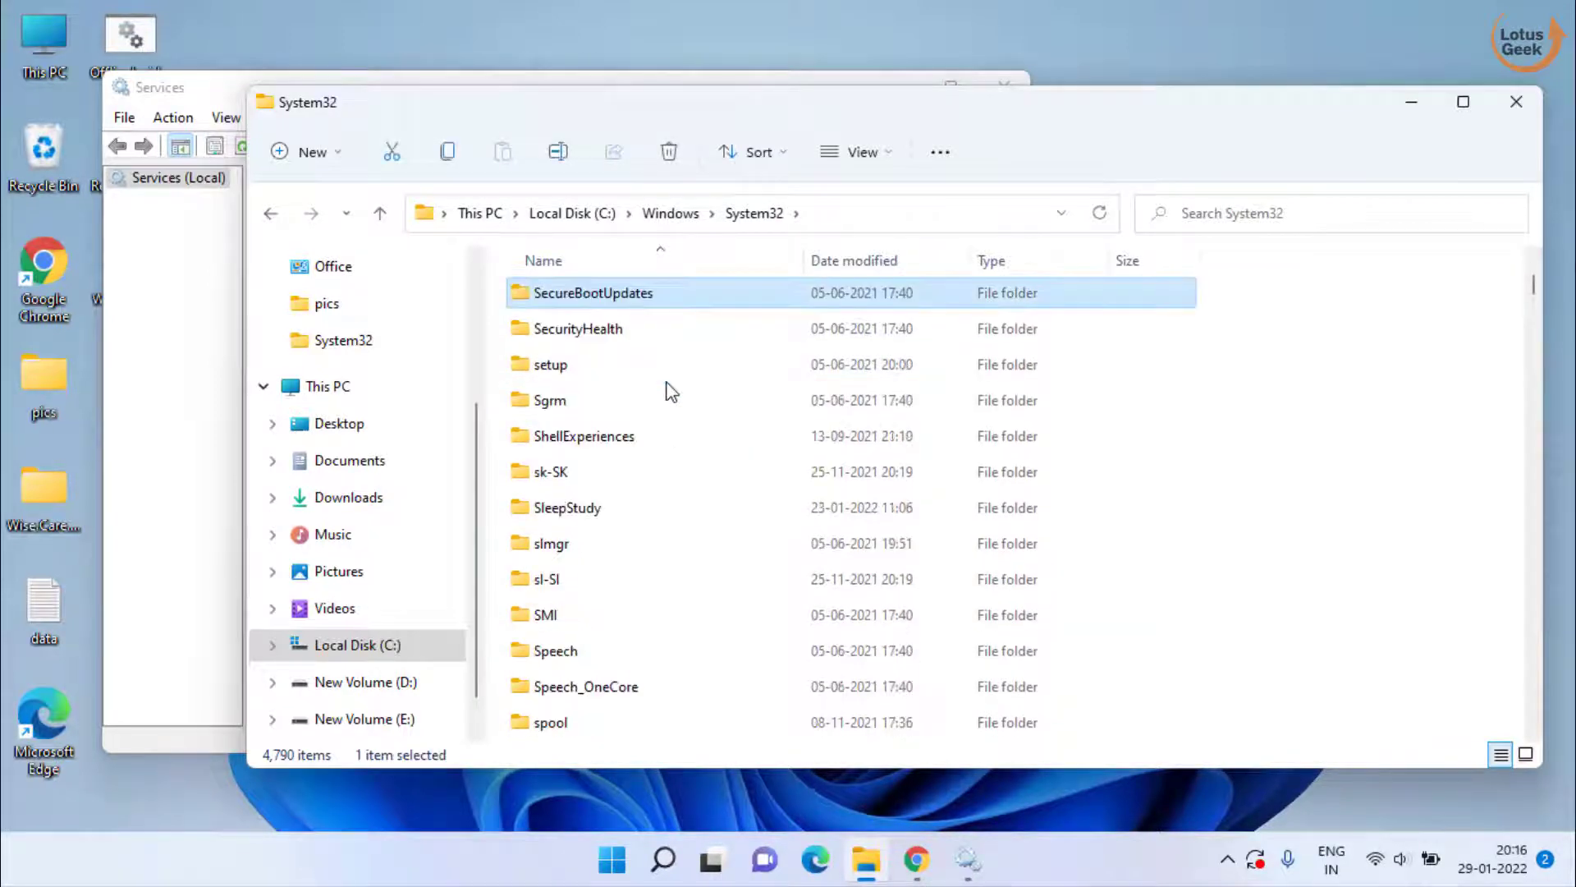
click(547, 724)
double_click(549, 725)
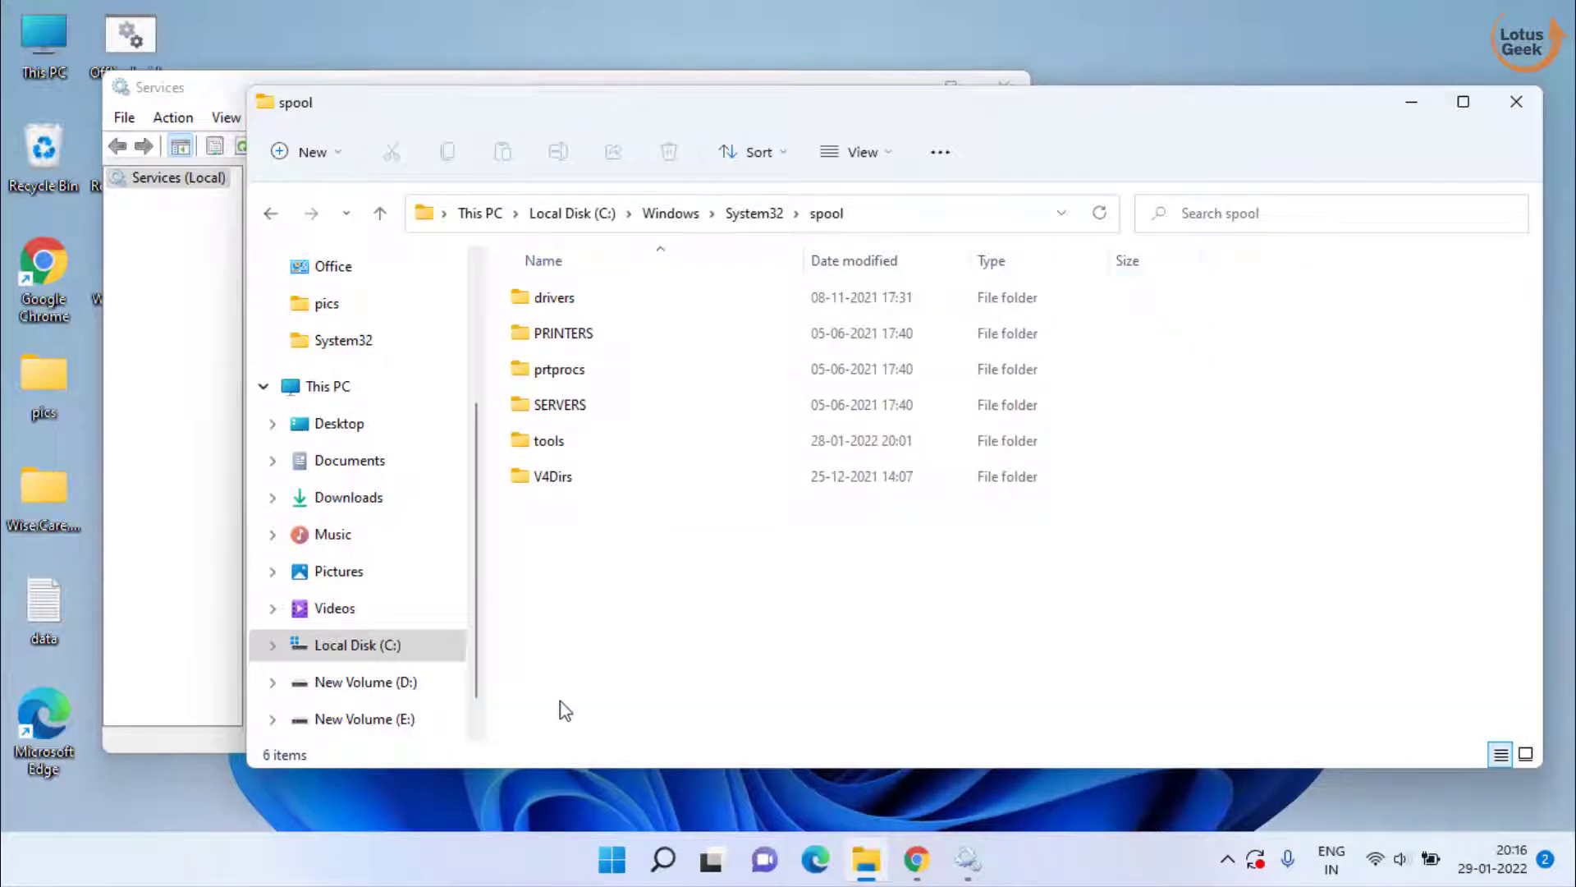
- Delete the PRINTERS folder from the spool folder
click(566, 336)
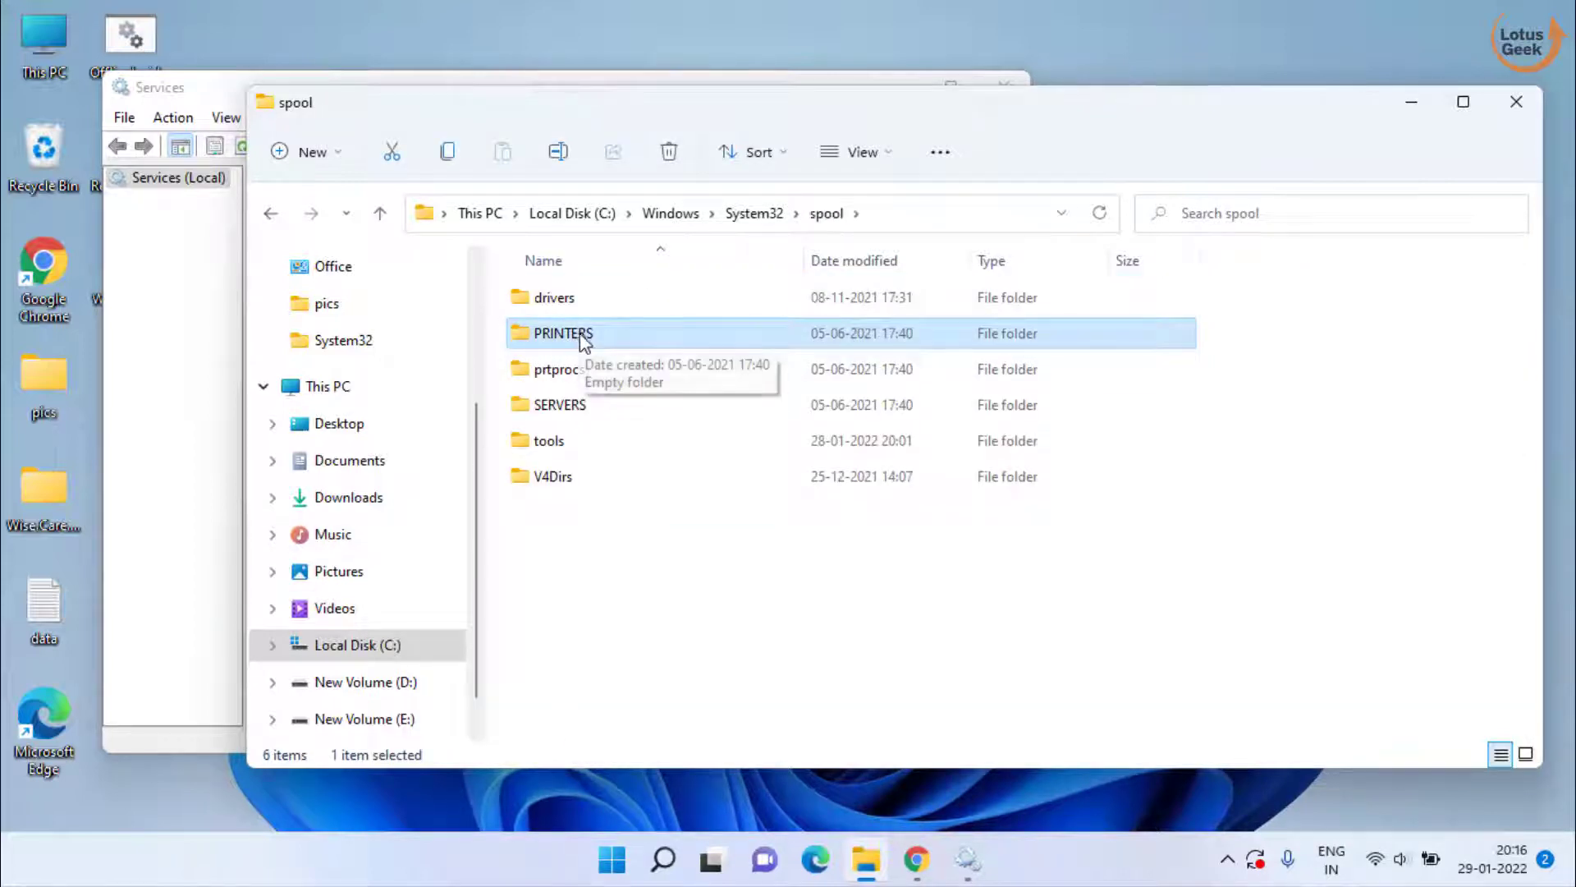
right_click(575, 337)
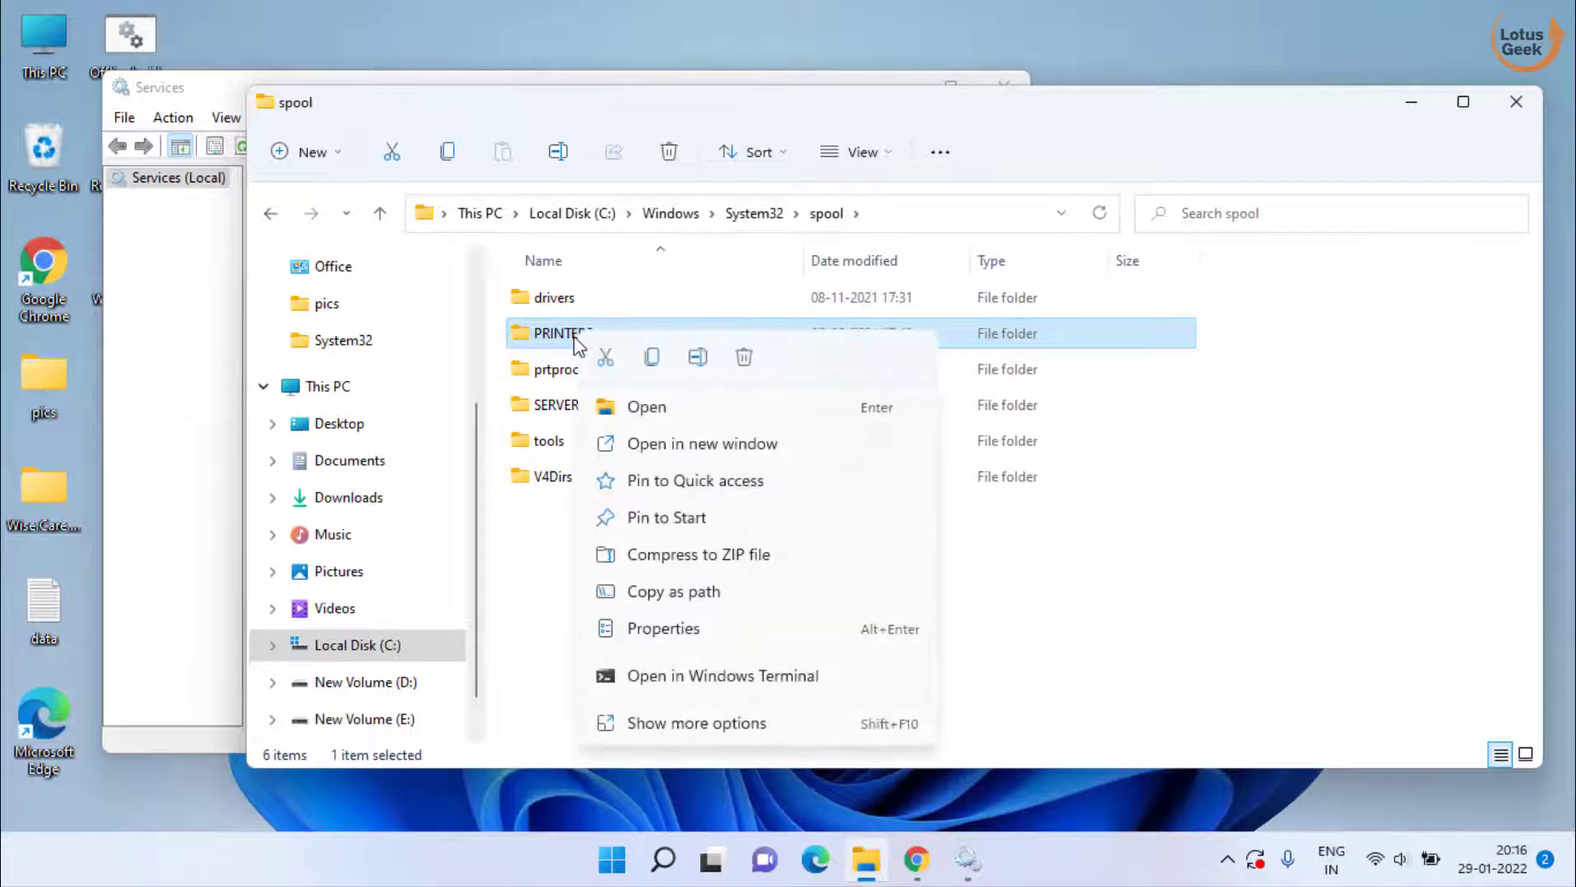
click(744, 356)
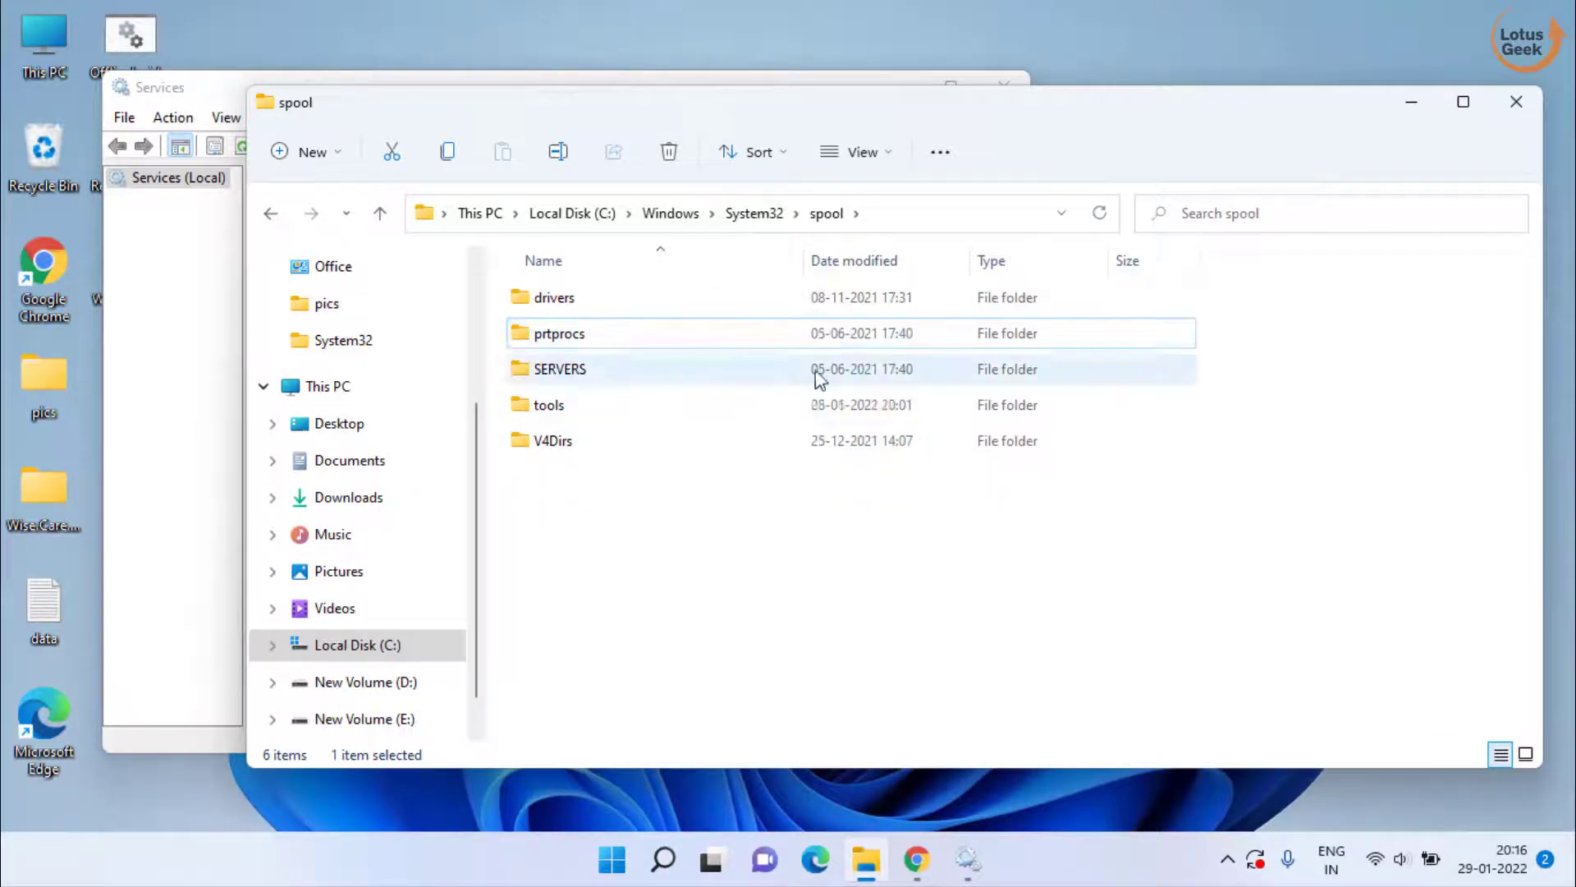
- Close Explorer, restart Print Spooler and confirm with OK, then close Services
click(1518, 104)
click(408, 512)
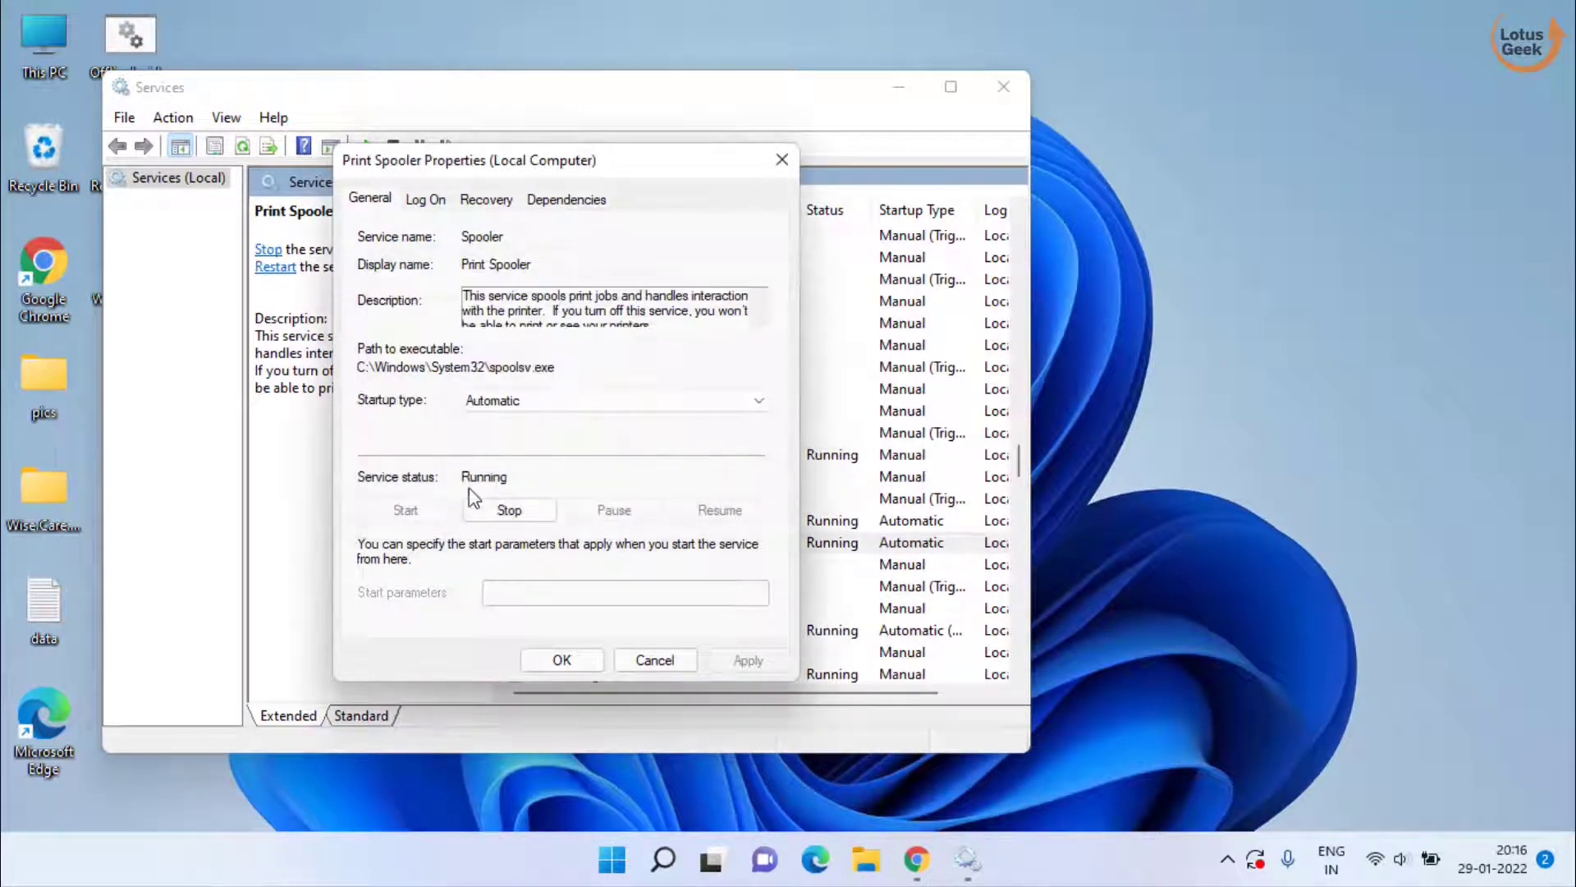
click(554, 663)
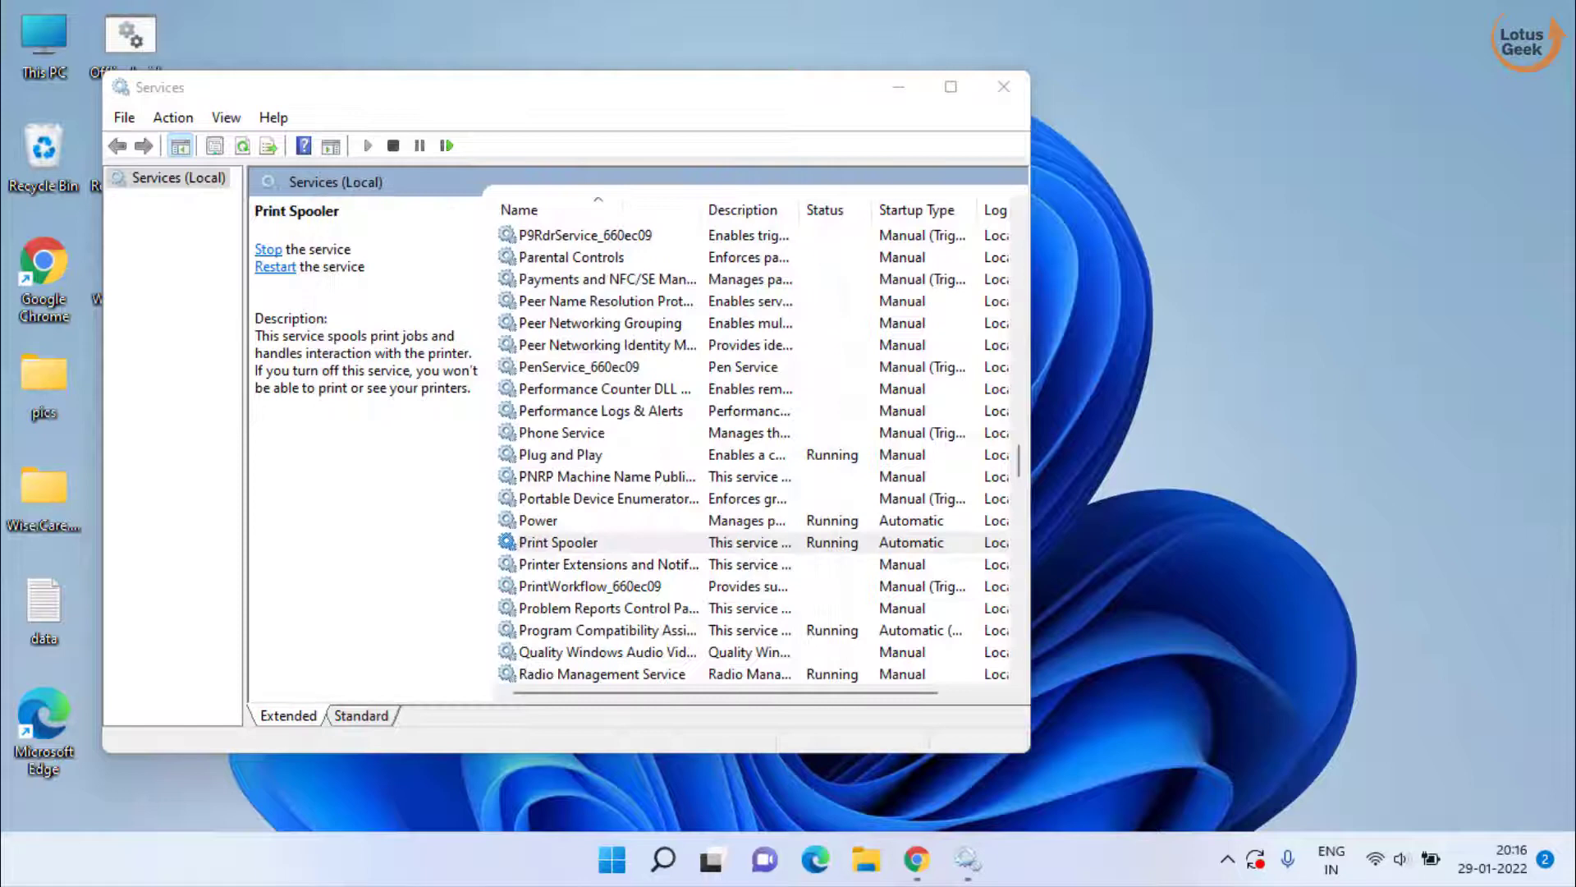
click(1000, 98)
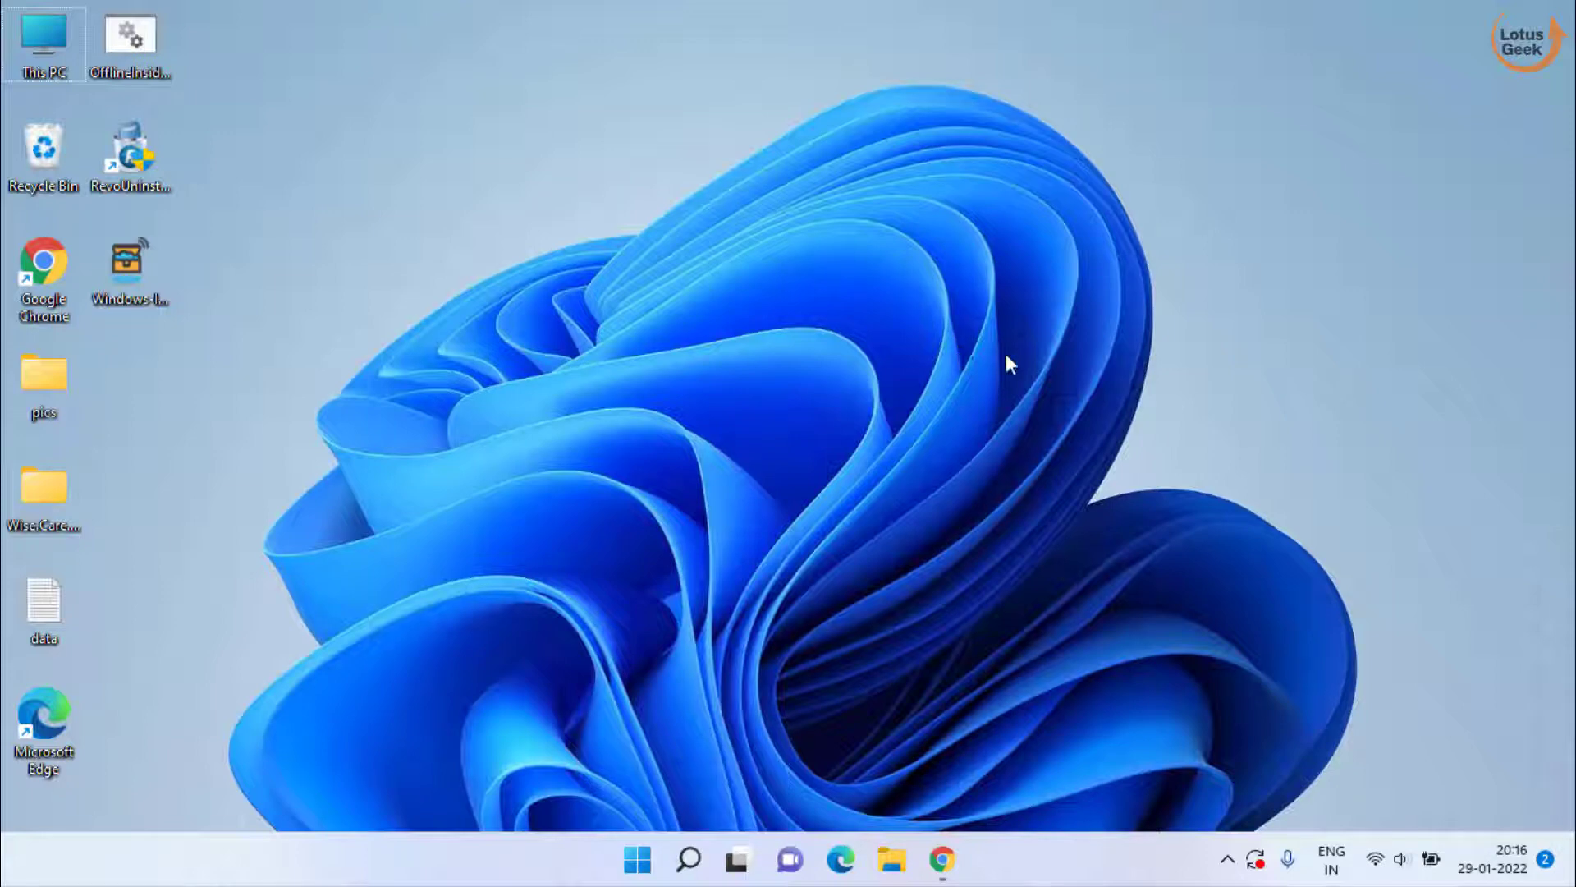
- Browse File Explorer from This PC to C:\Windows\System32
key(Return)
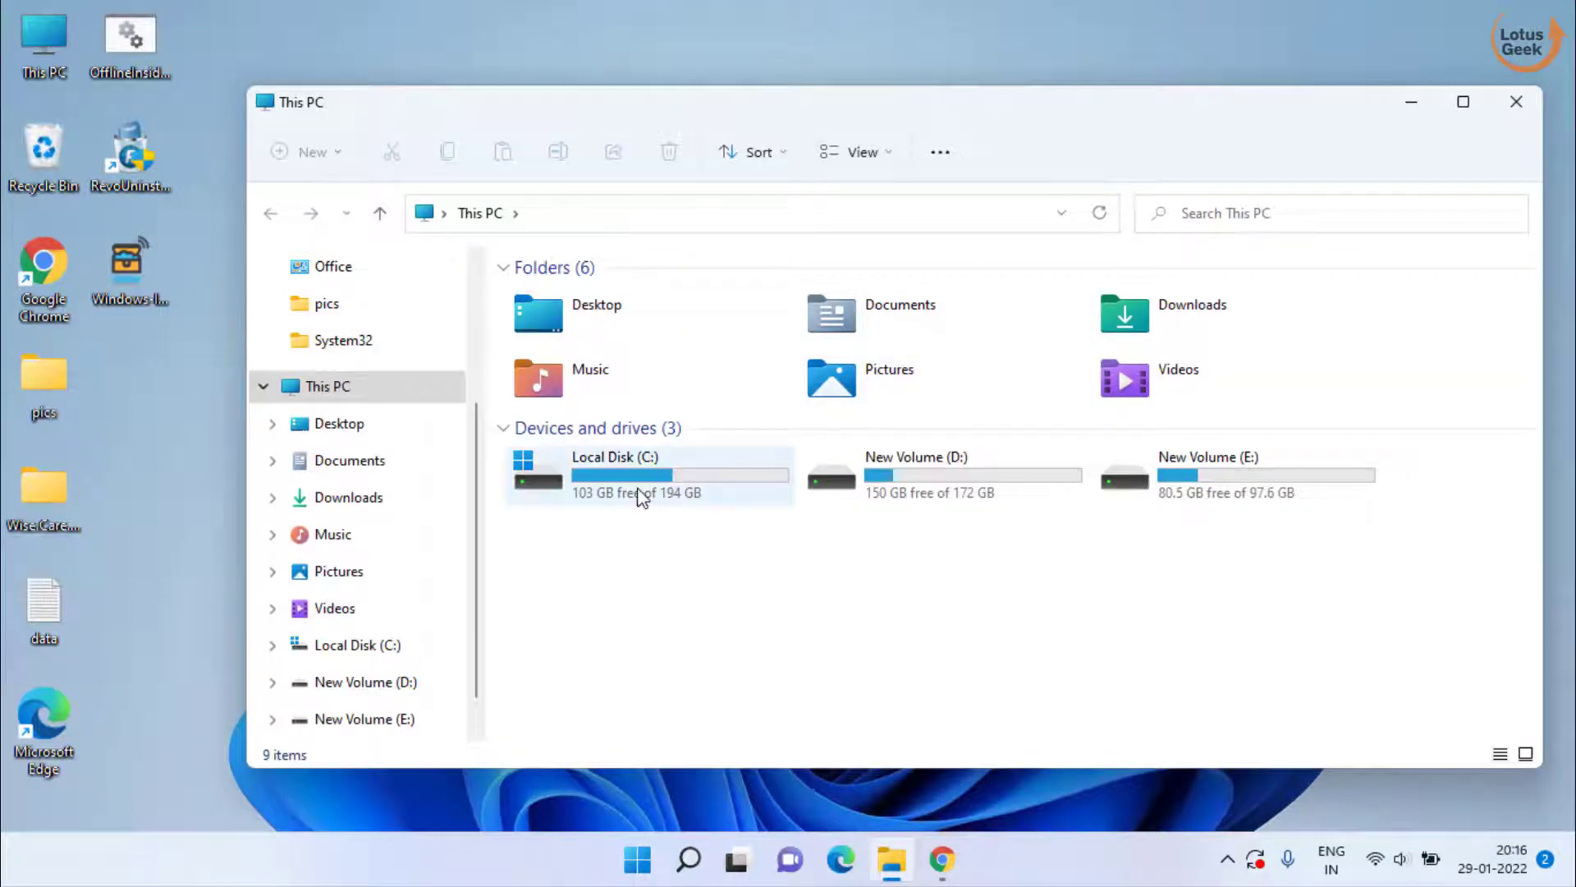
double_click(640, 497)
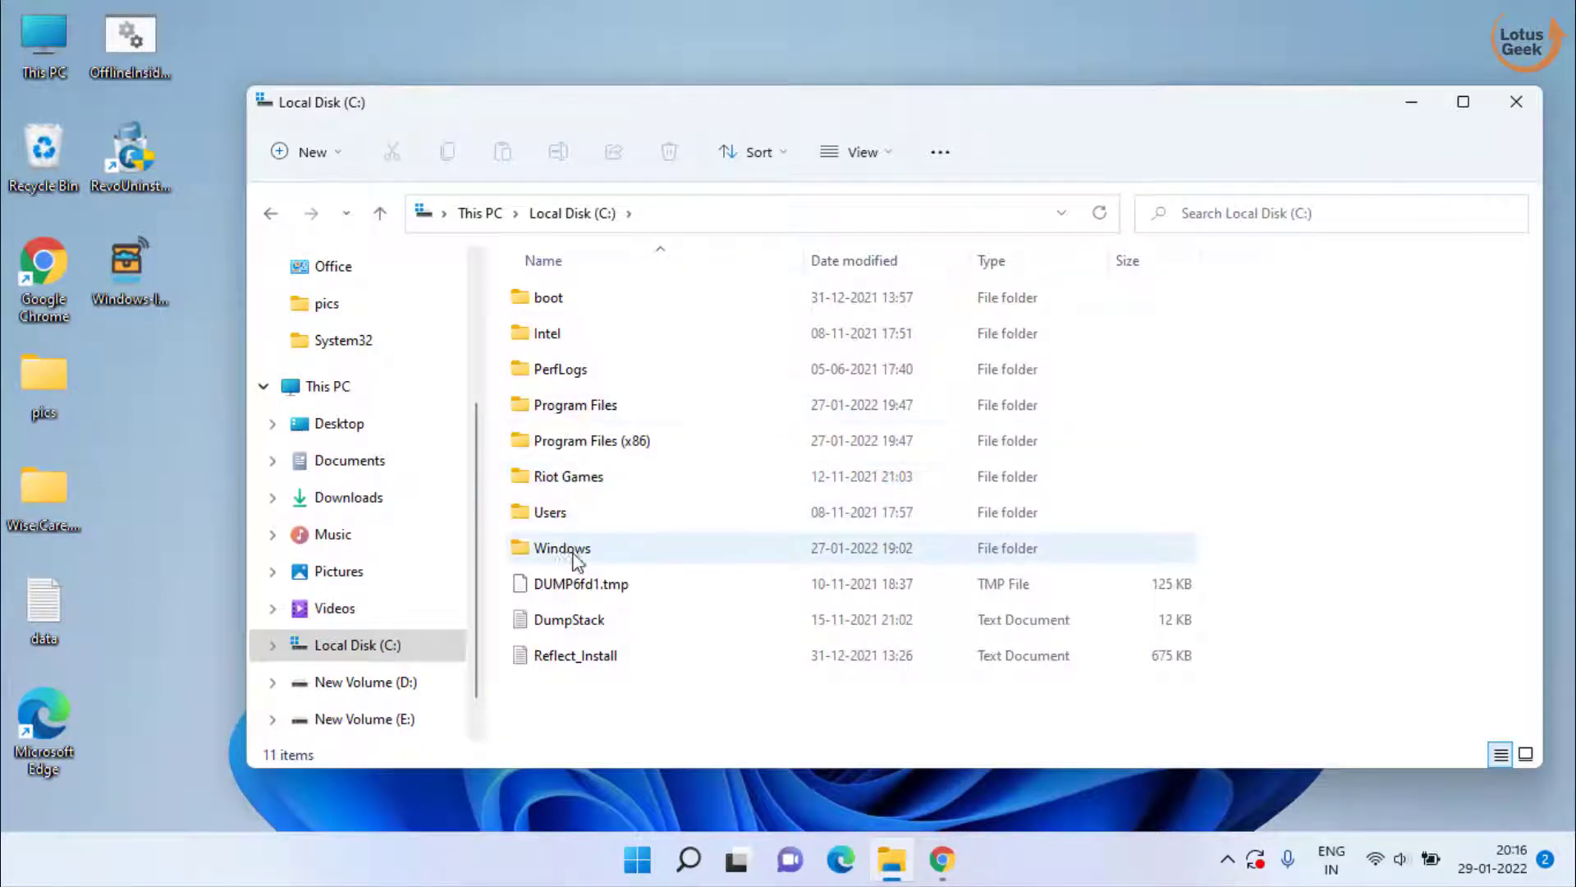
double_click(572, 552)
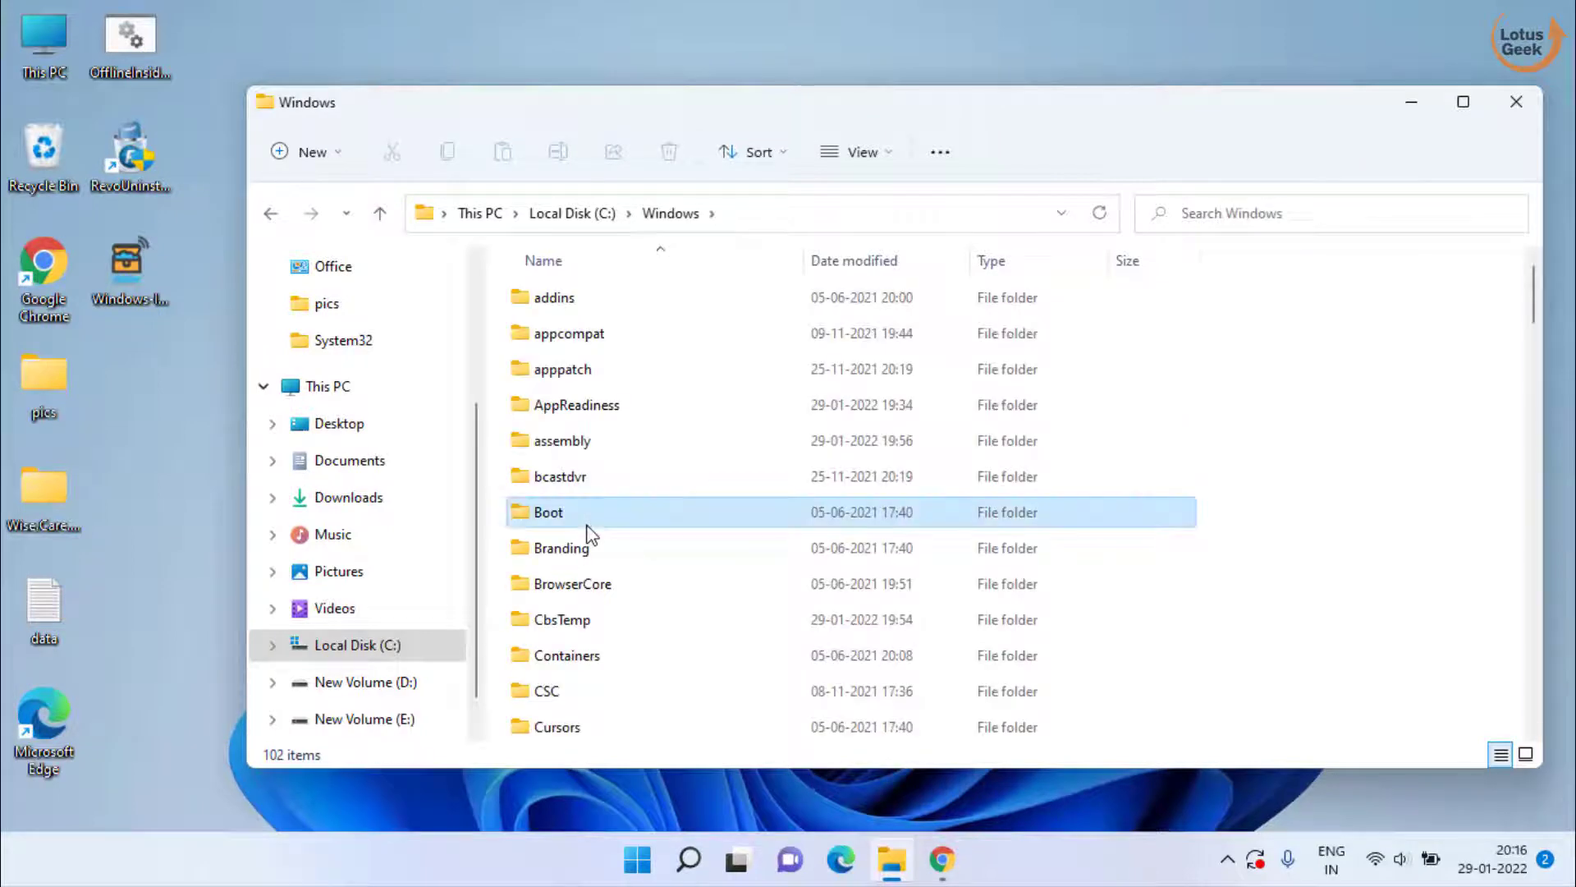
key(s)
scroll(689, 615, down, 3)
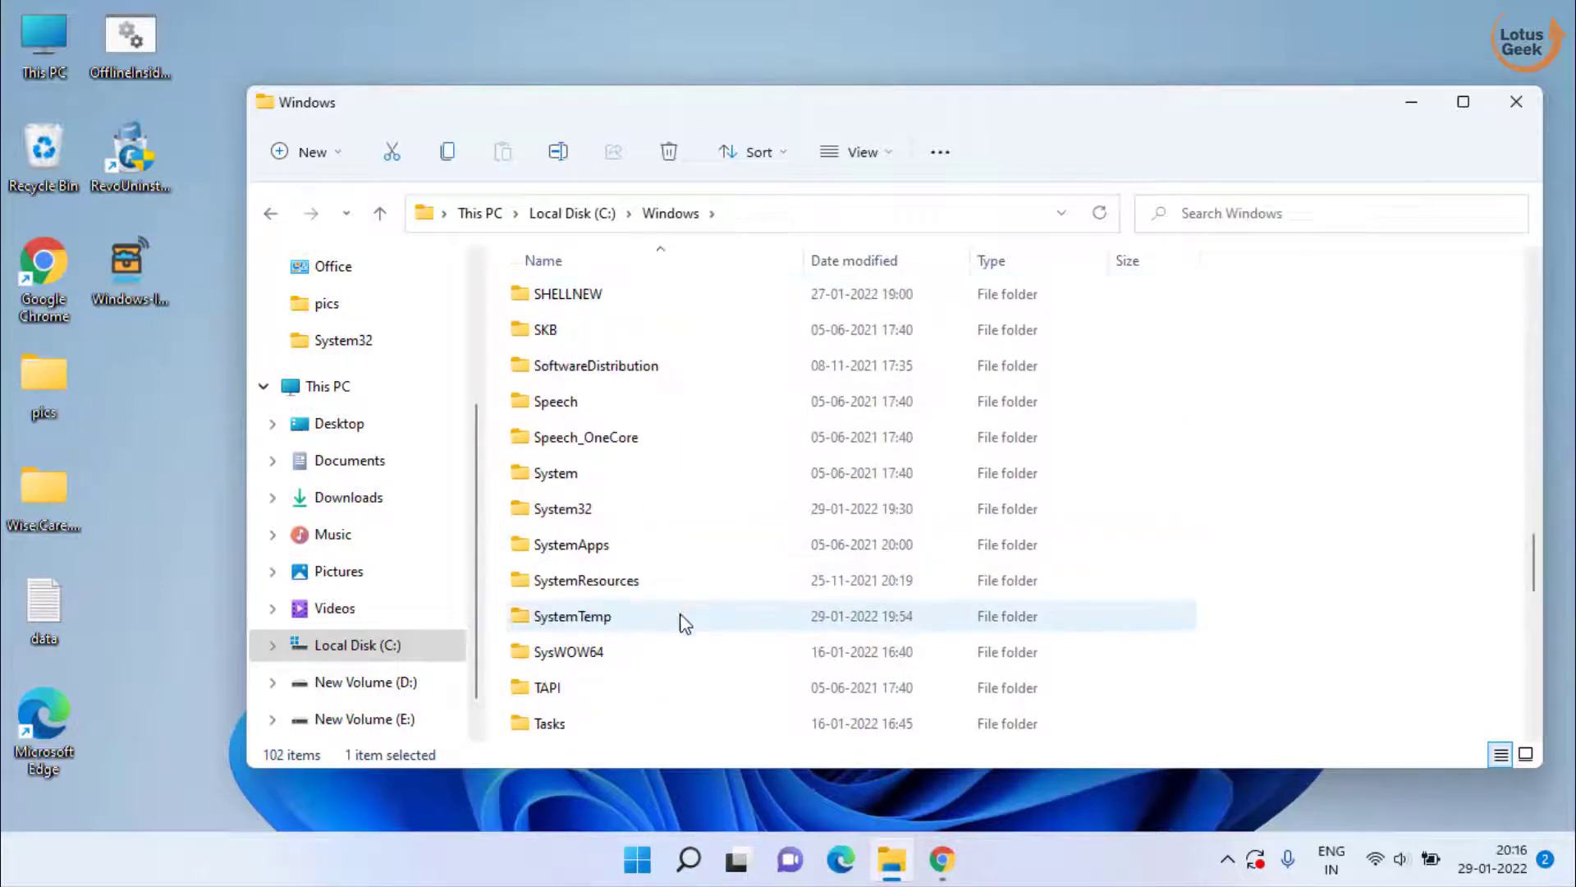
scroll(673, 622, down, 1)
scroll(657, 624, up, 1)
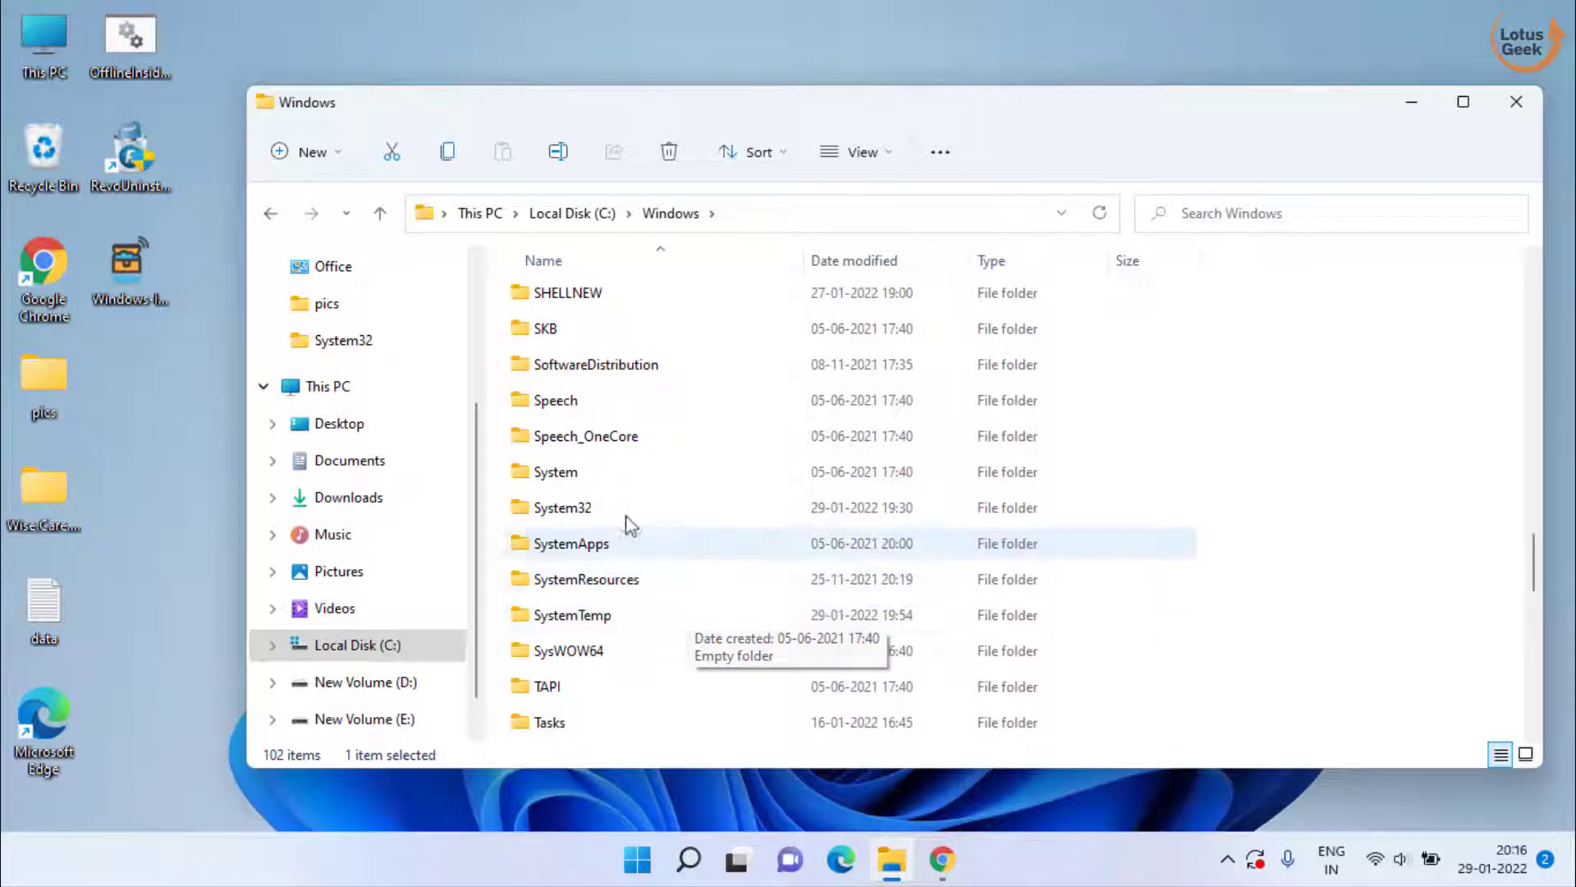
double_click(556, 506)
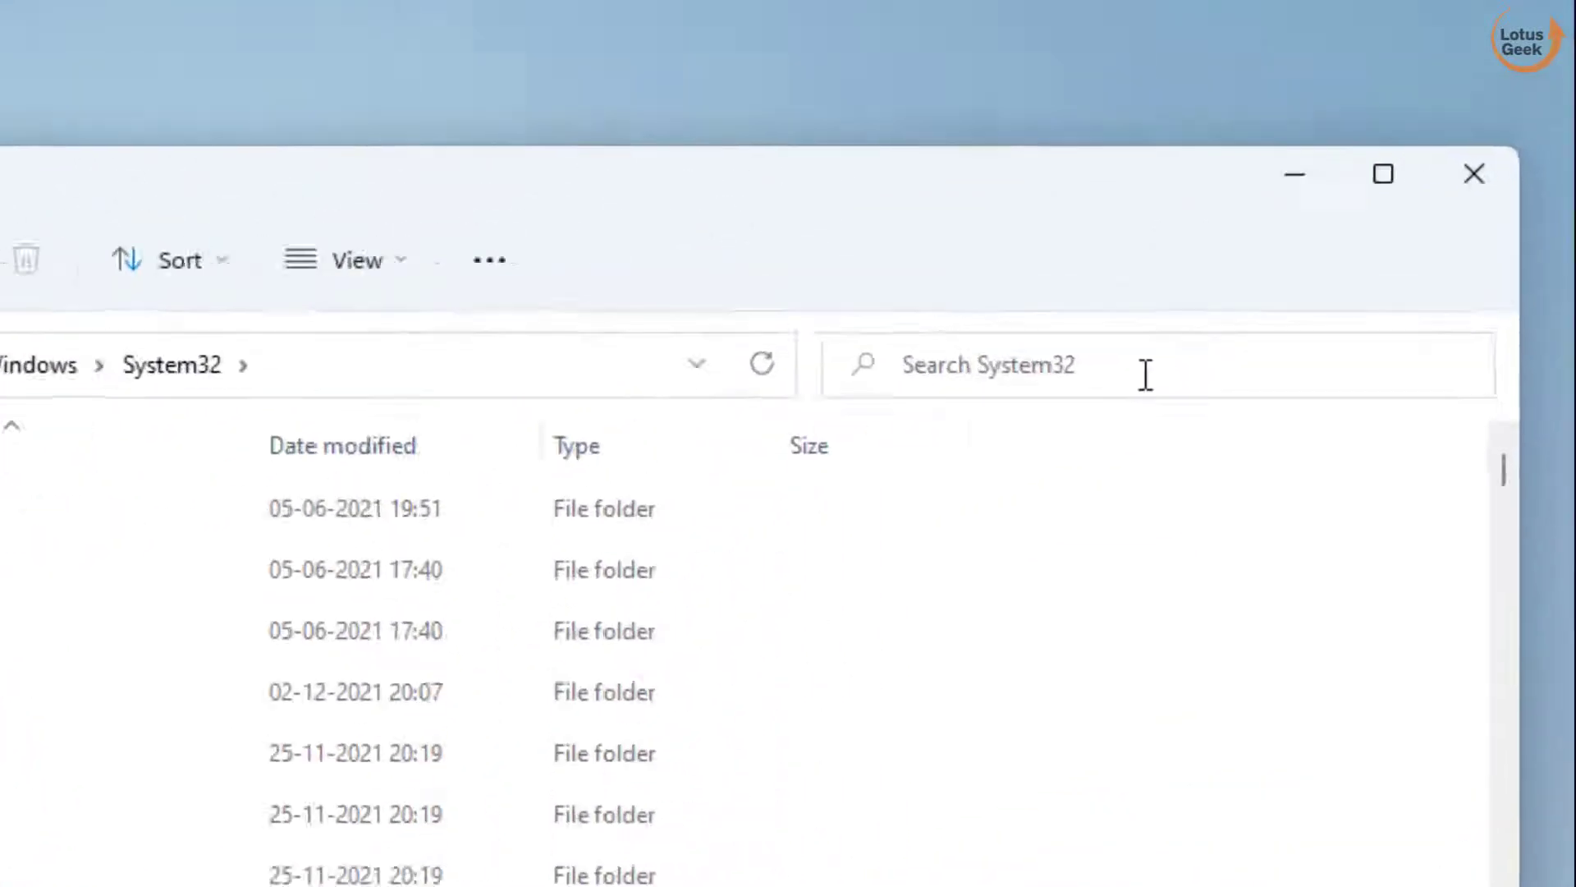
- Search System32 for mscms.dll and copy the first result
click(1324, 220)
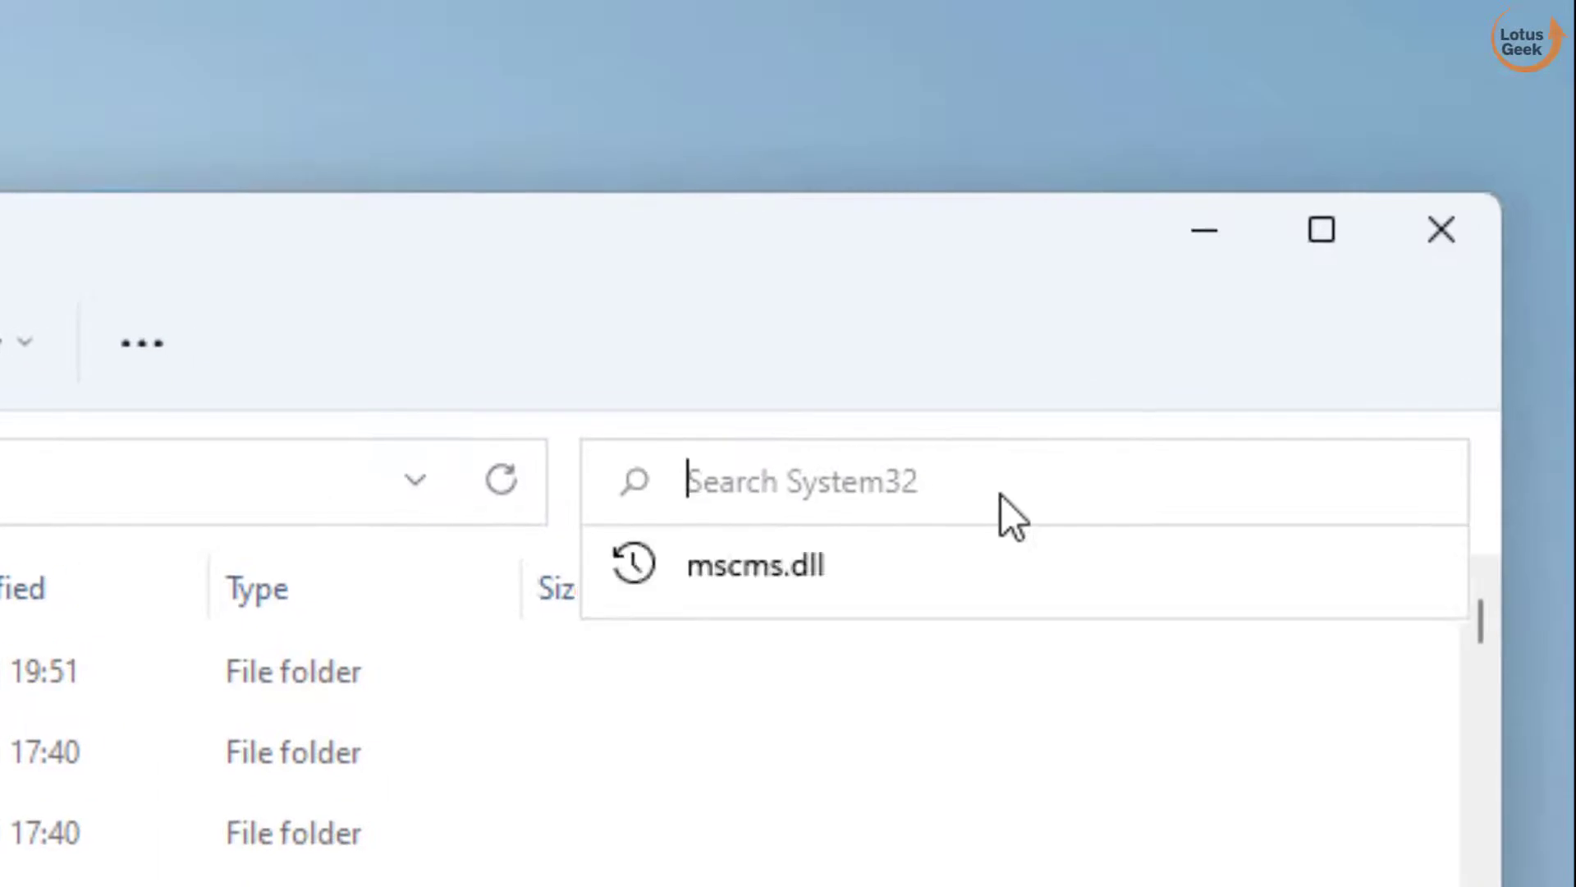
text(mscms.d)
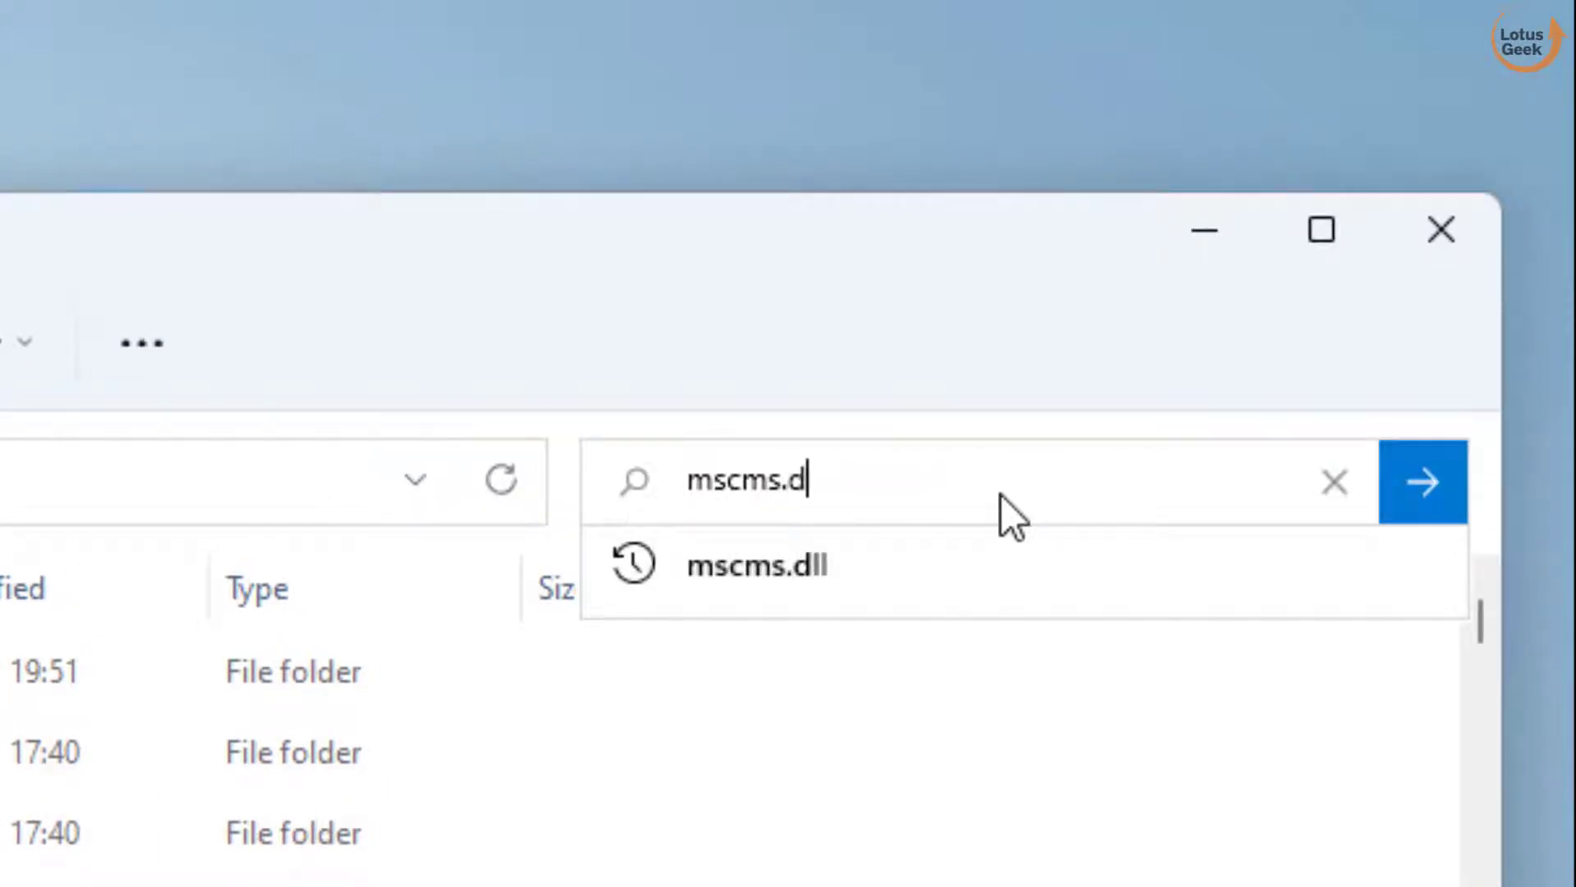
text(ll)
key(Return)
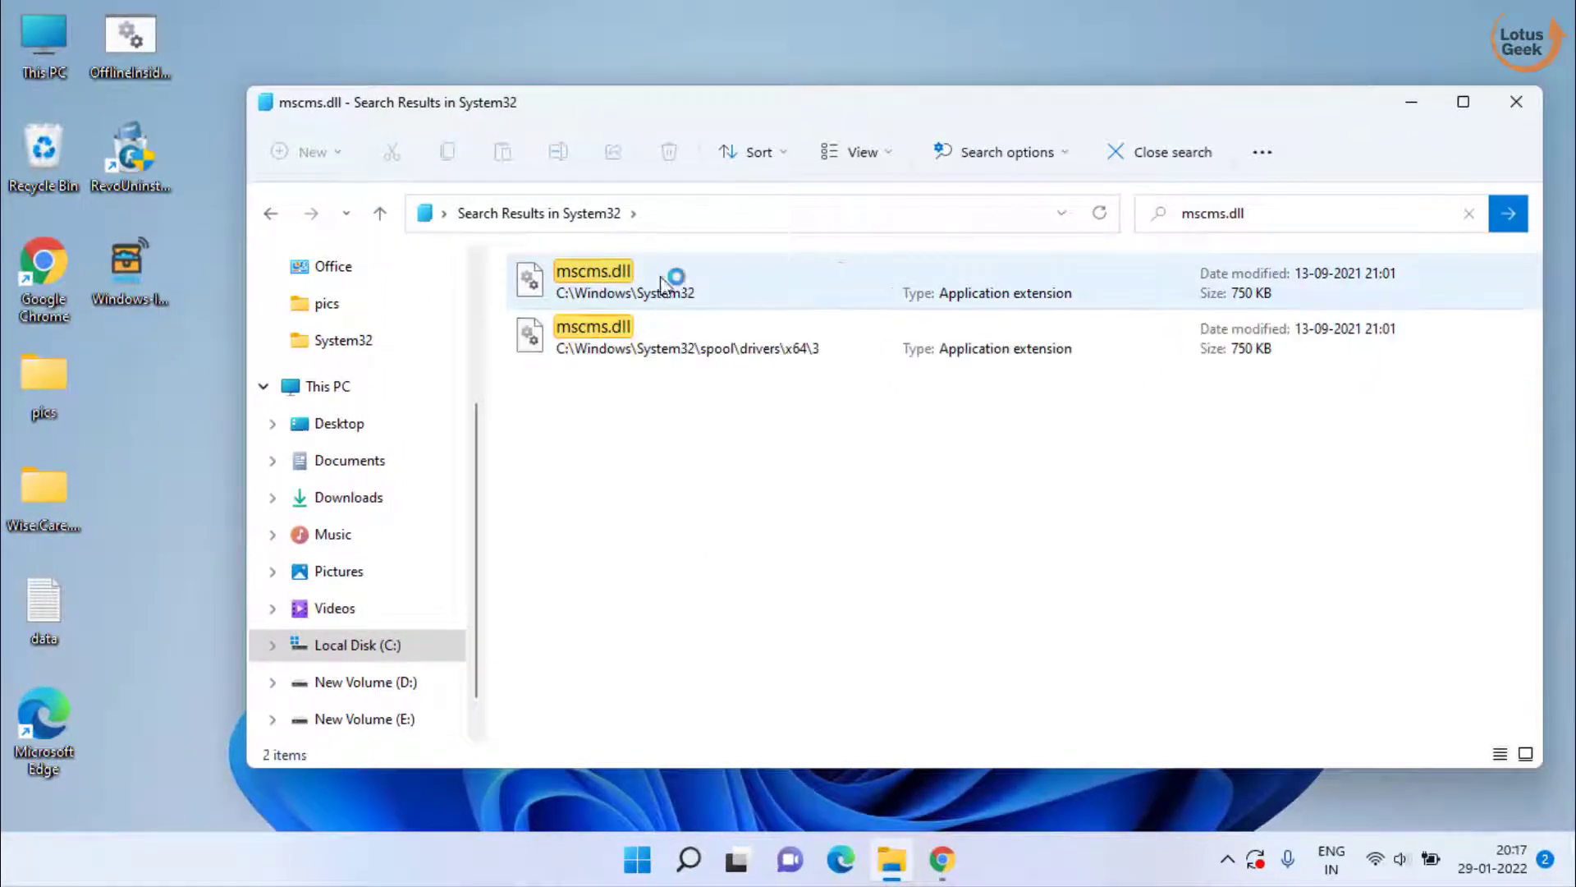
right_click(602, 282)
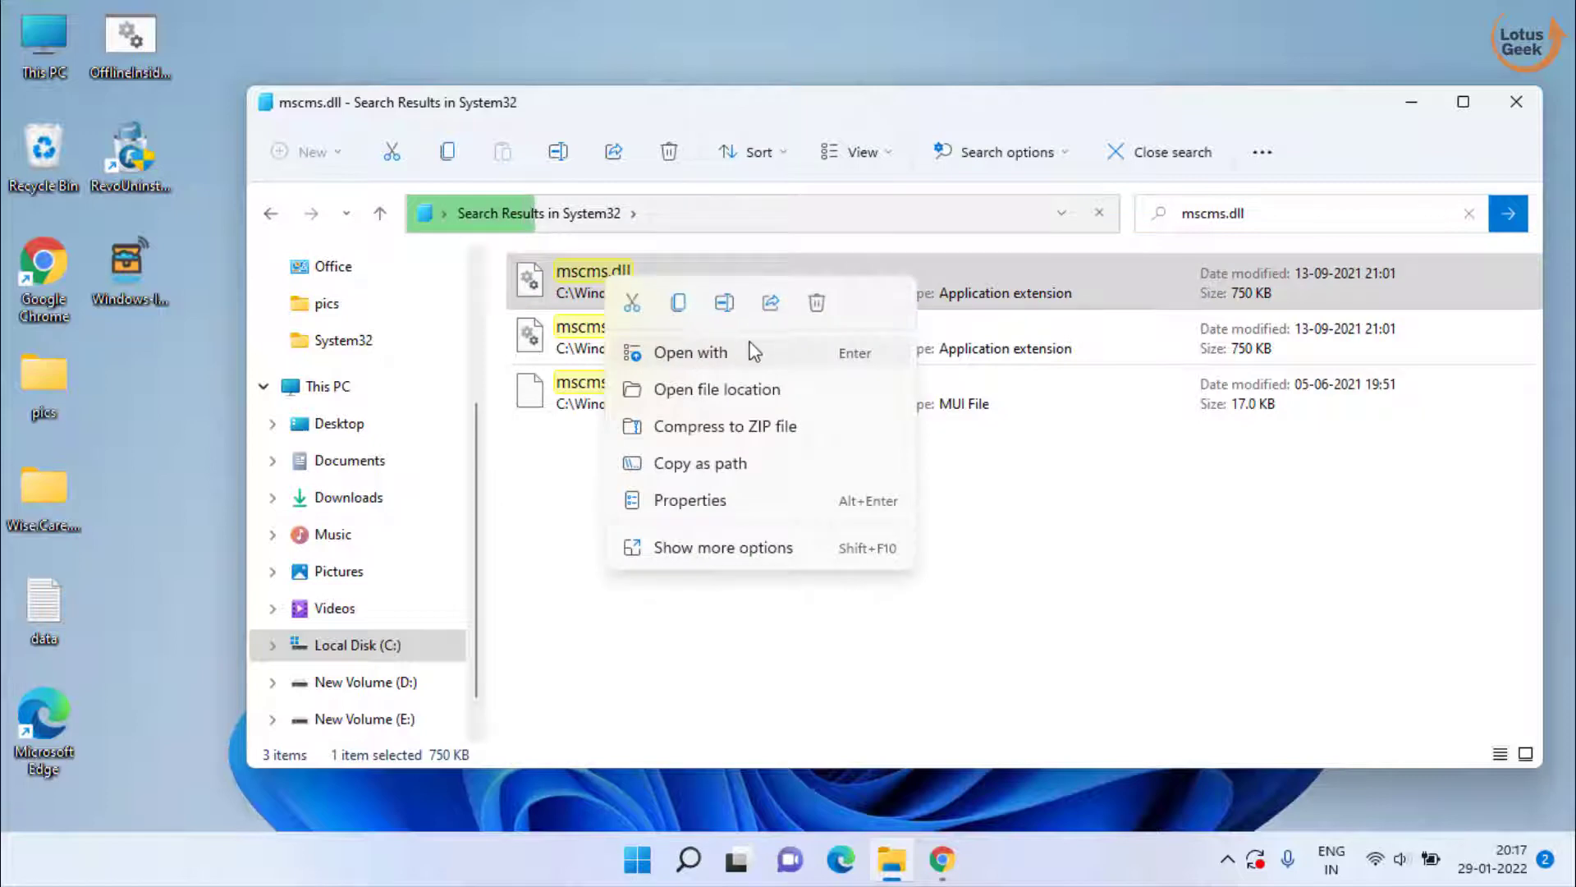
click(679, 304)
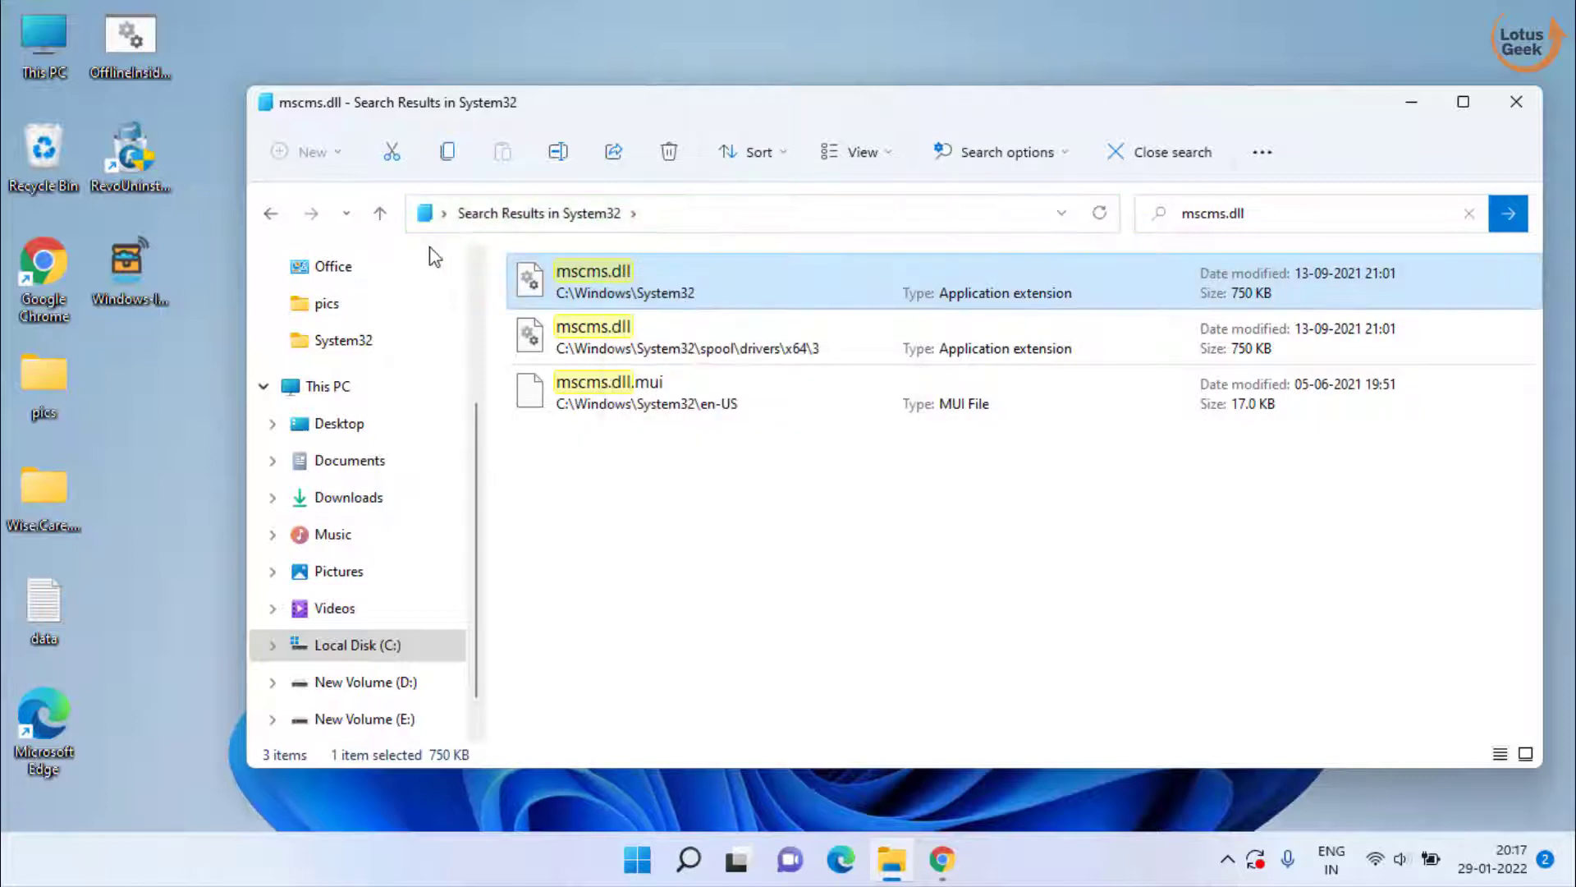
- Leave the search results and browse back to C:\Windows\System32
click(379, 212)
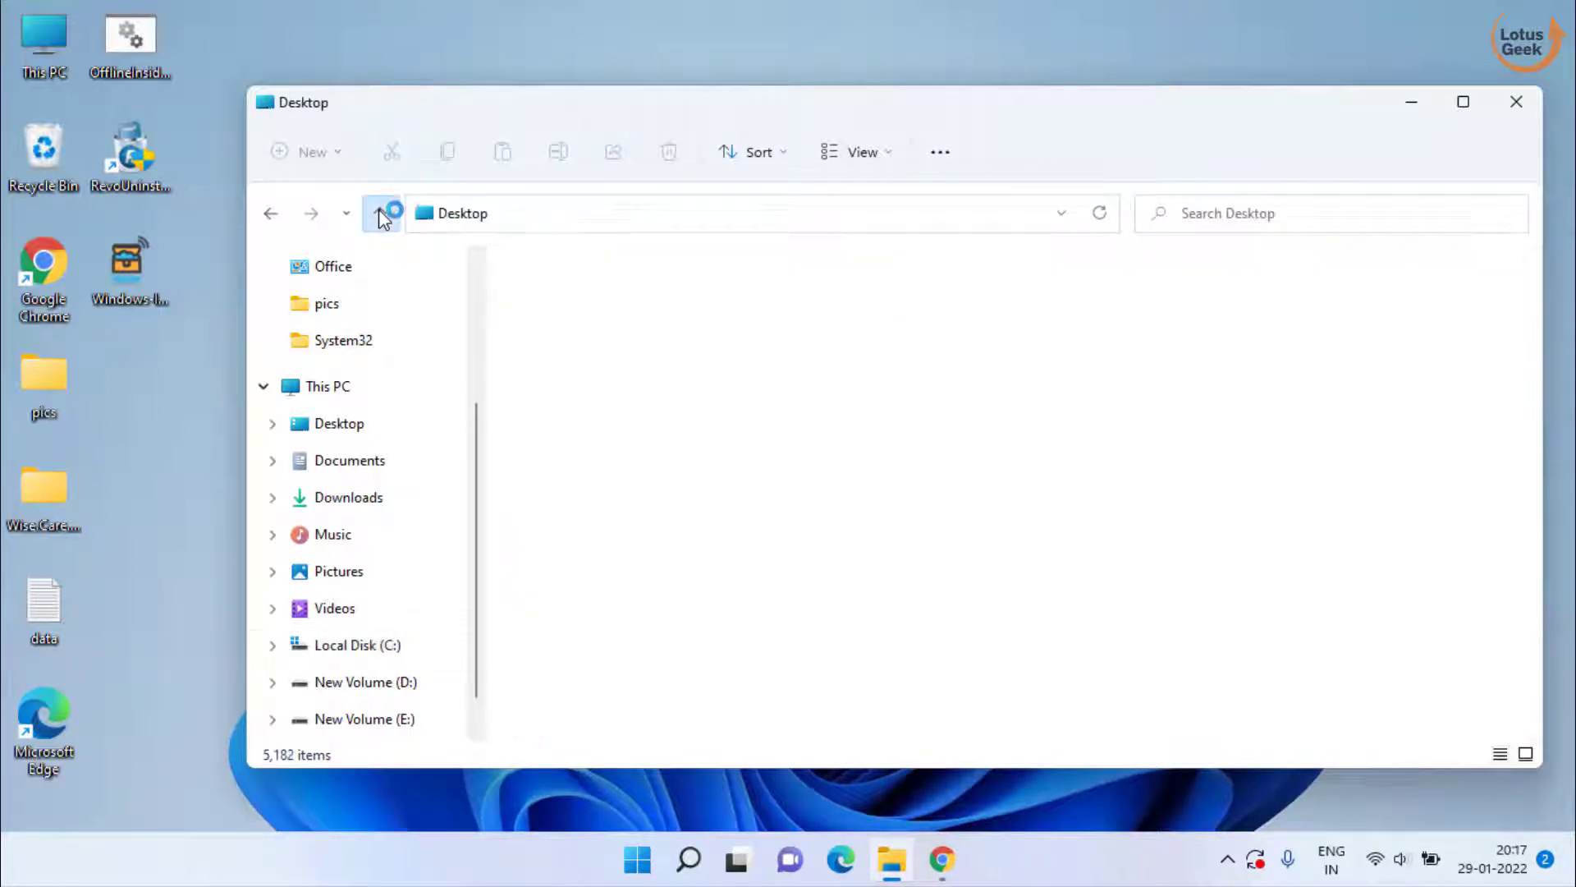
click(379, 654)
double_click(554, 546)
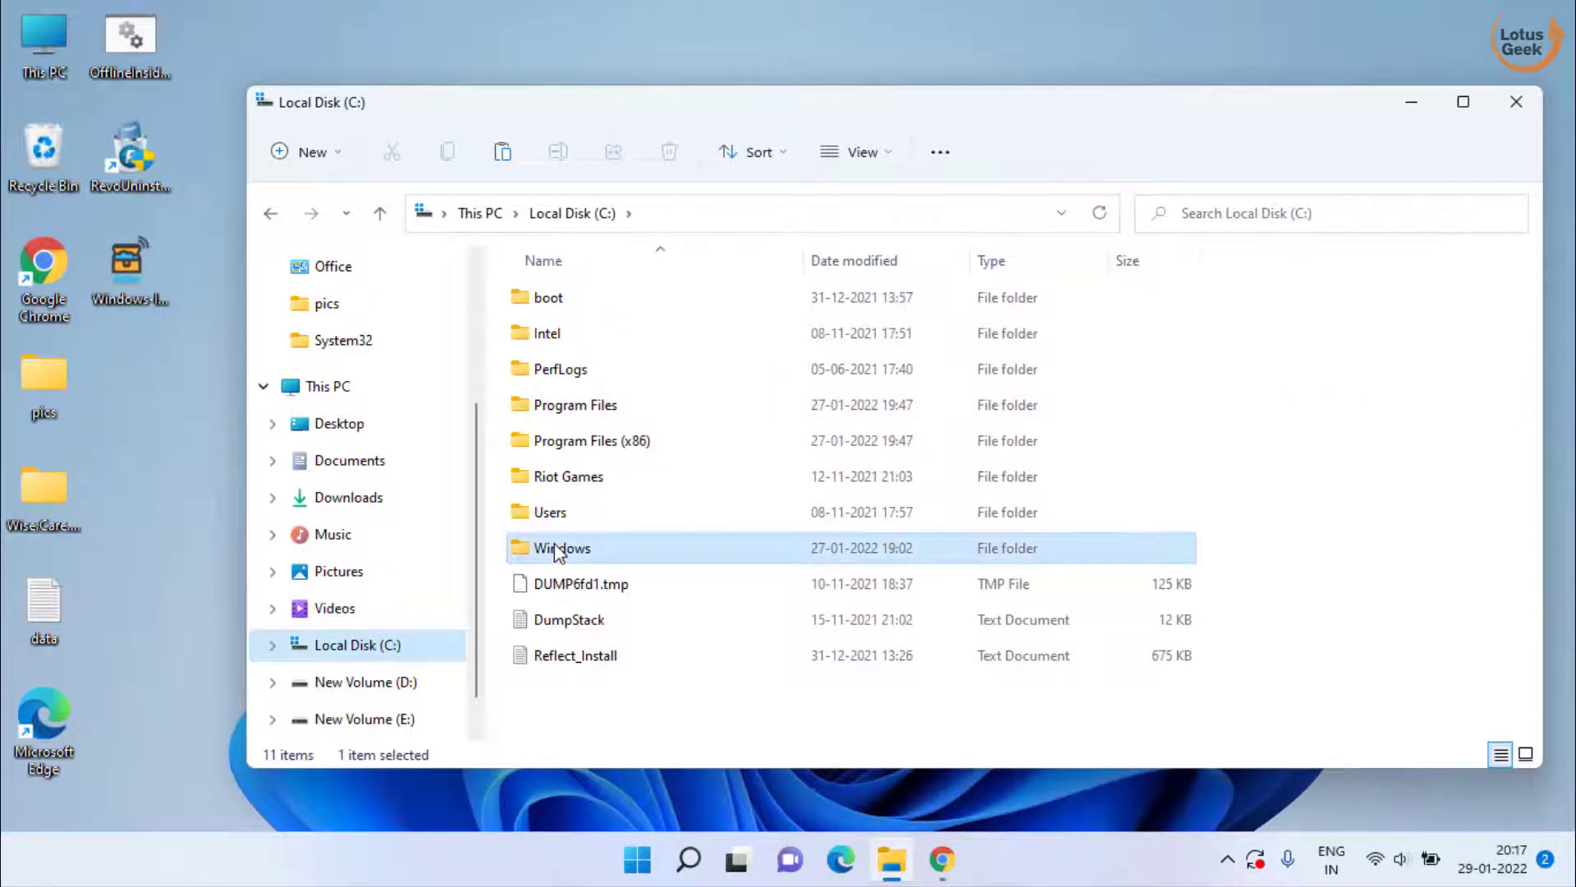
key(s)
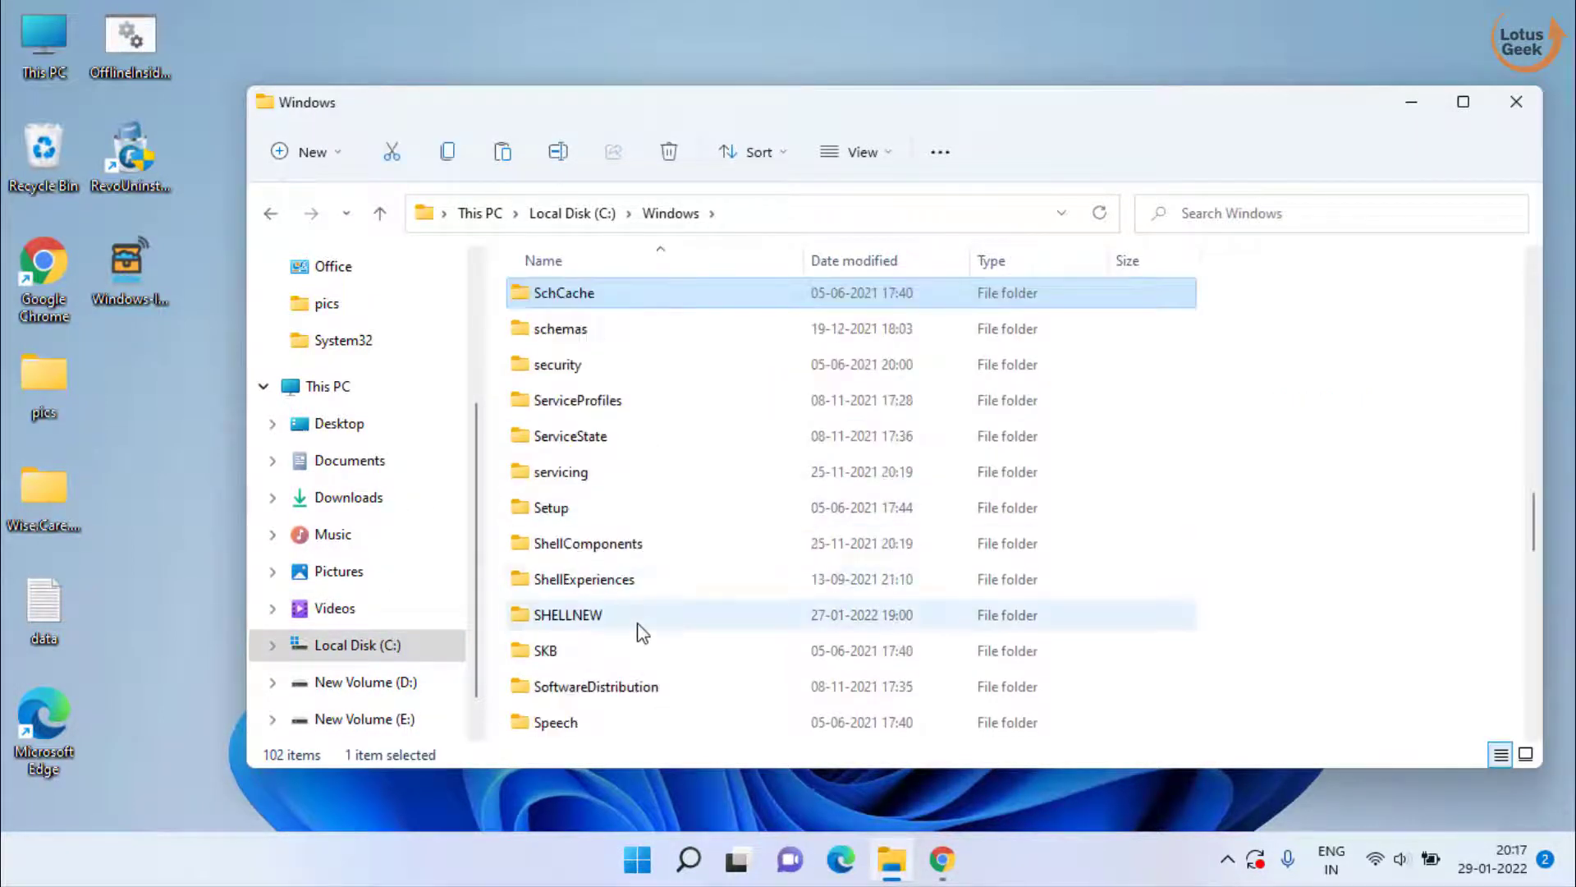
scroll(639, 630, down, 2)
click(642, 630)
scroll(642, 630, down, 1)
double_click(581, 510)
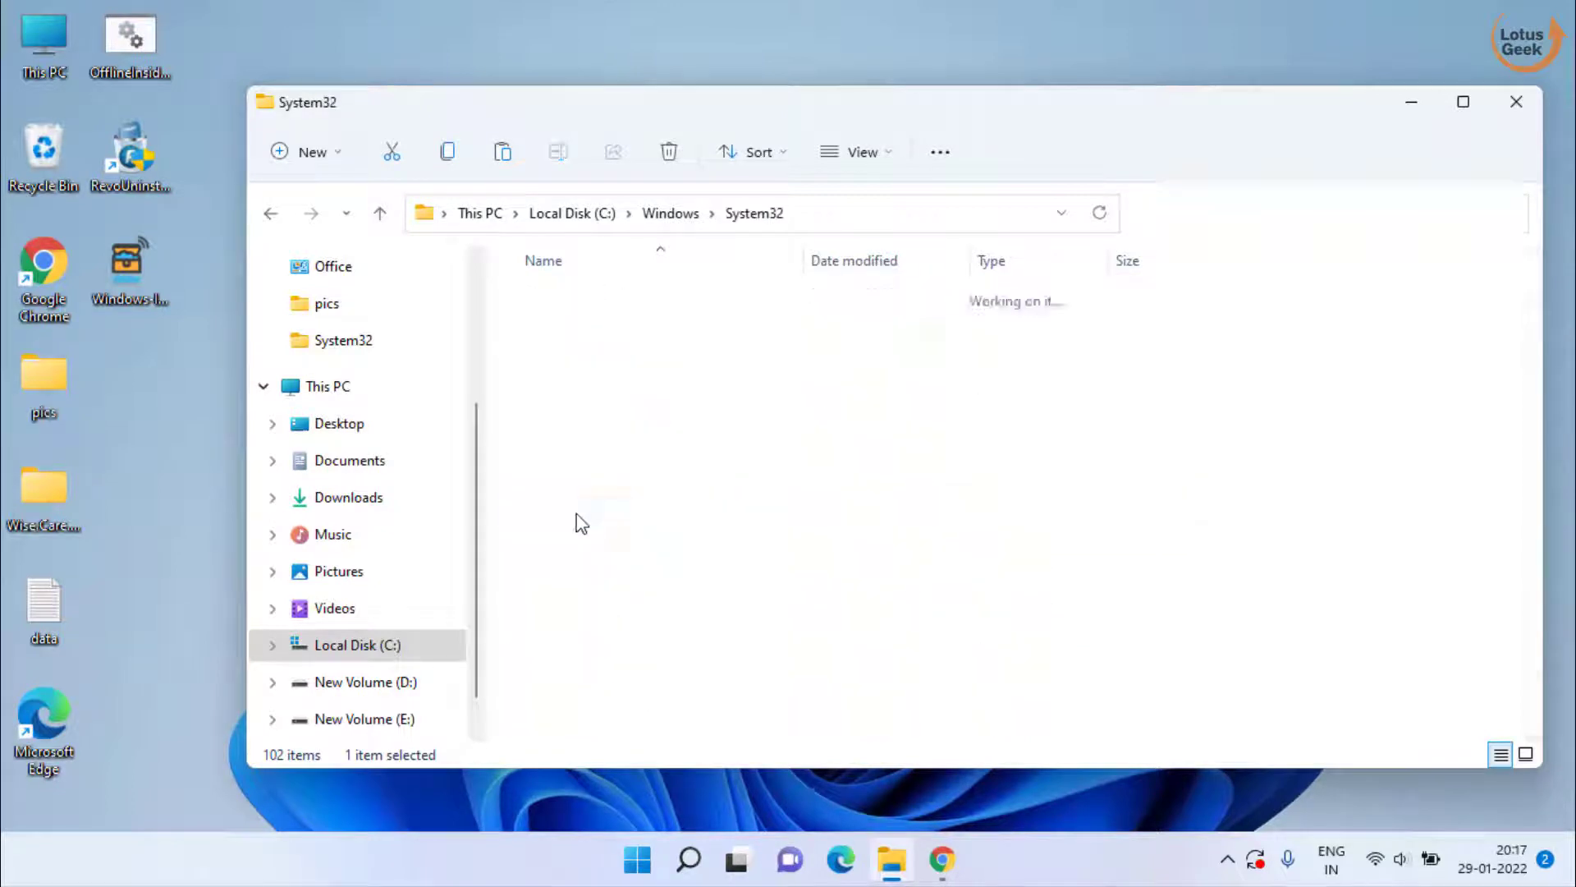
- Open the spool\drivers\x64\3 folder
key(s)
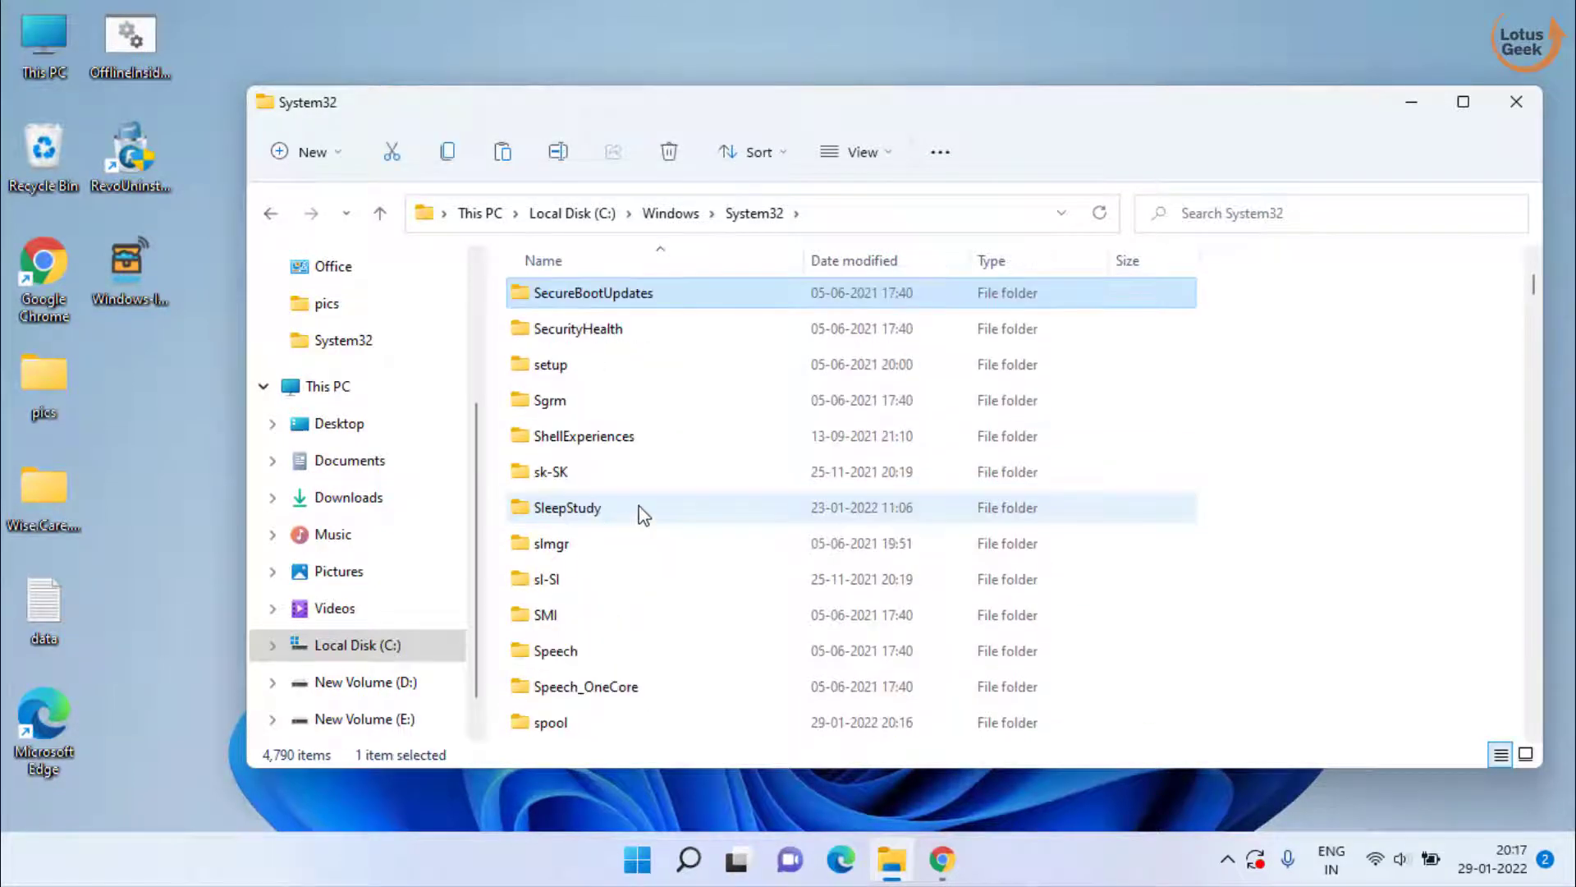
double_click(568, 726)
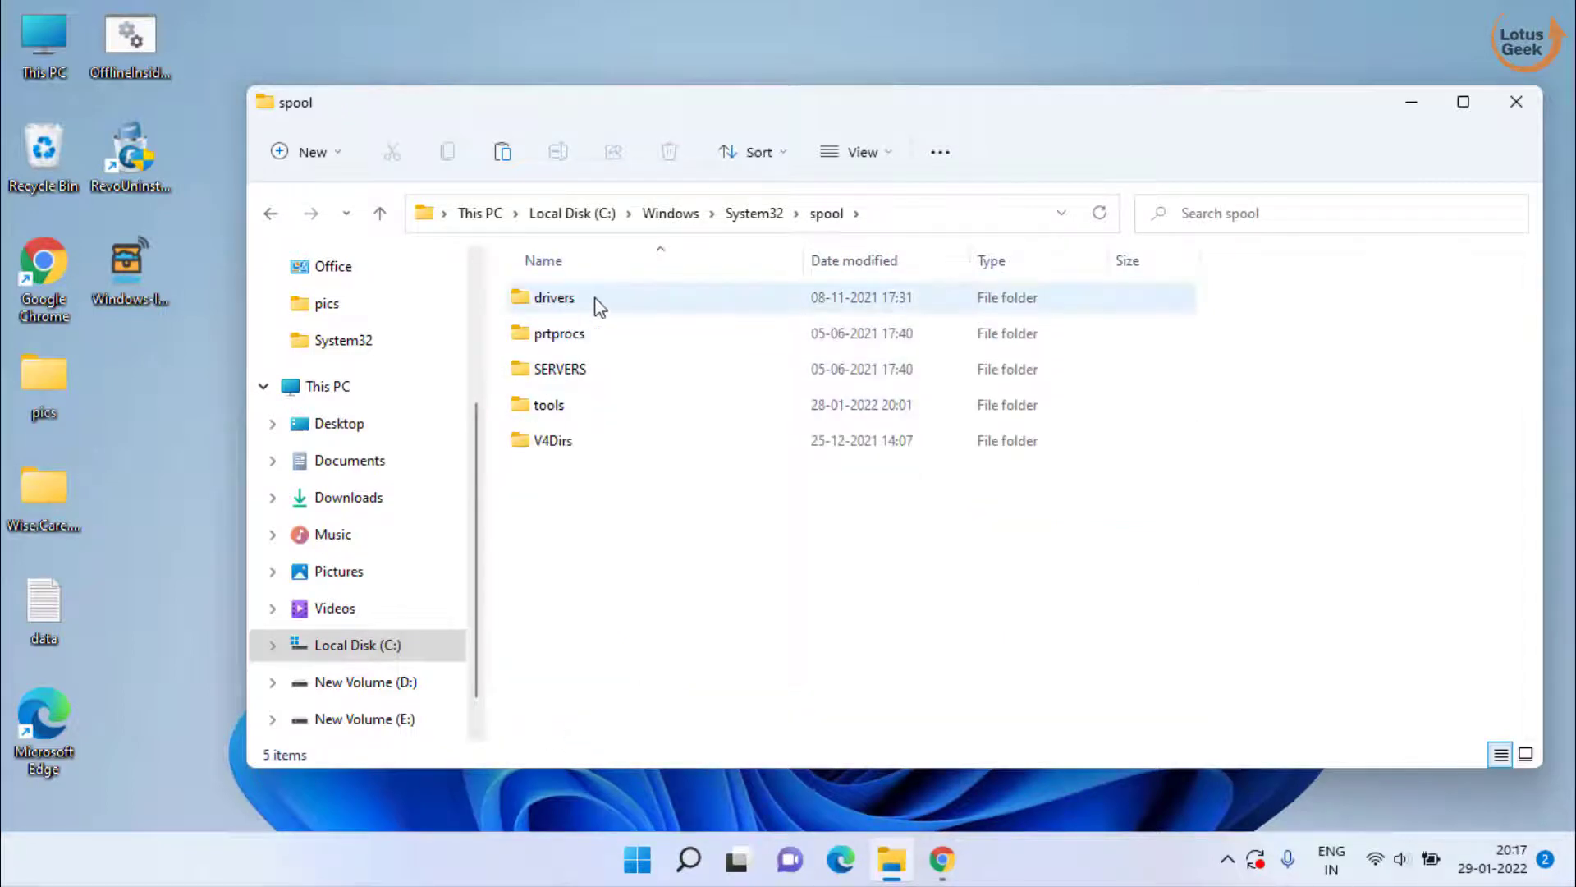
double_click(578, 304)
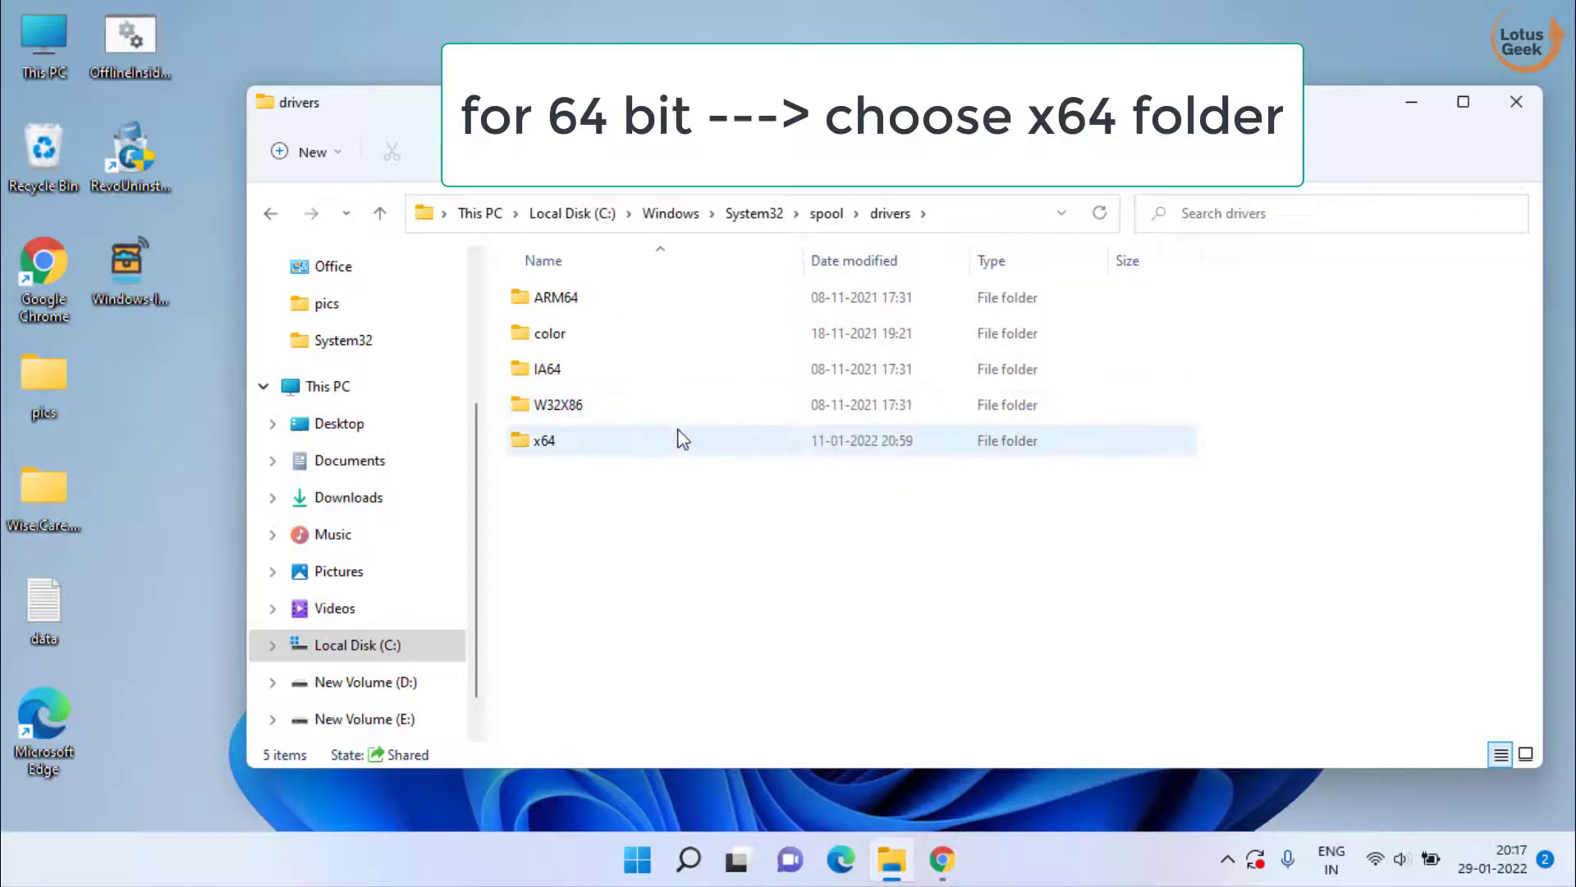
double_click(544, 443)
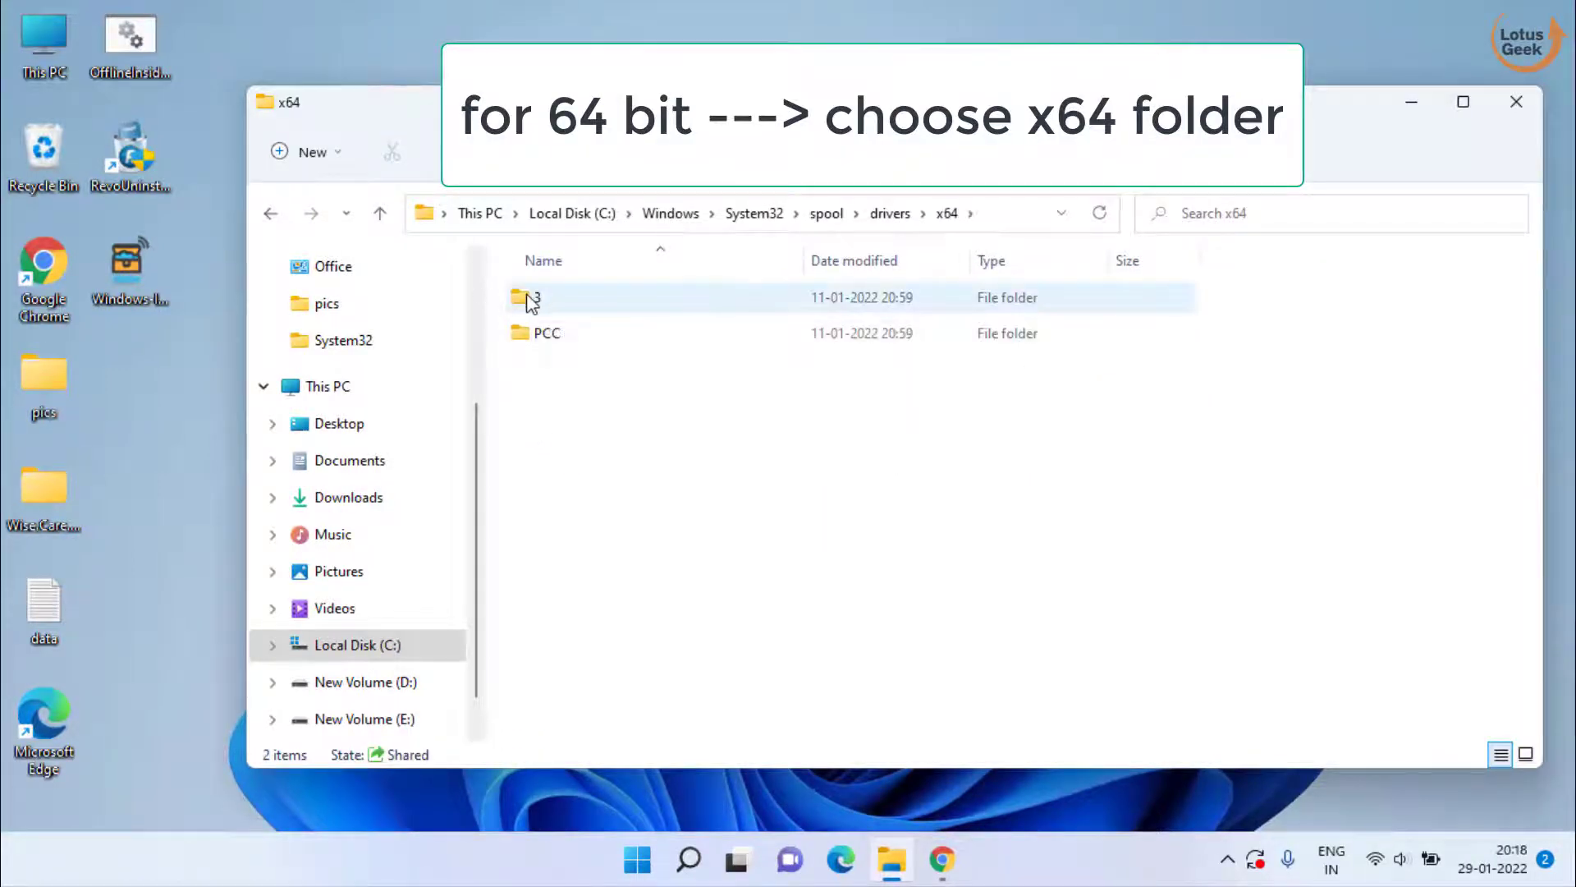
click(529, 301)
double_click(529, 300)
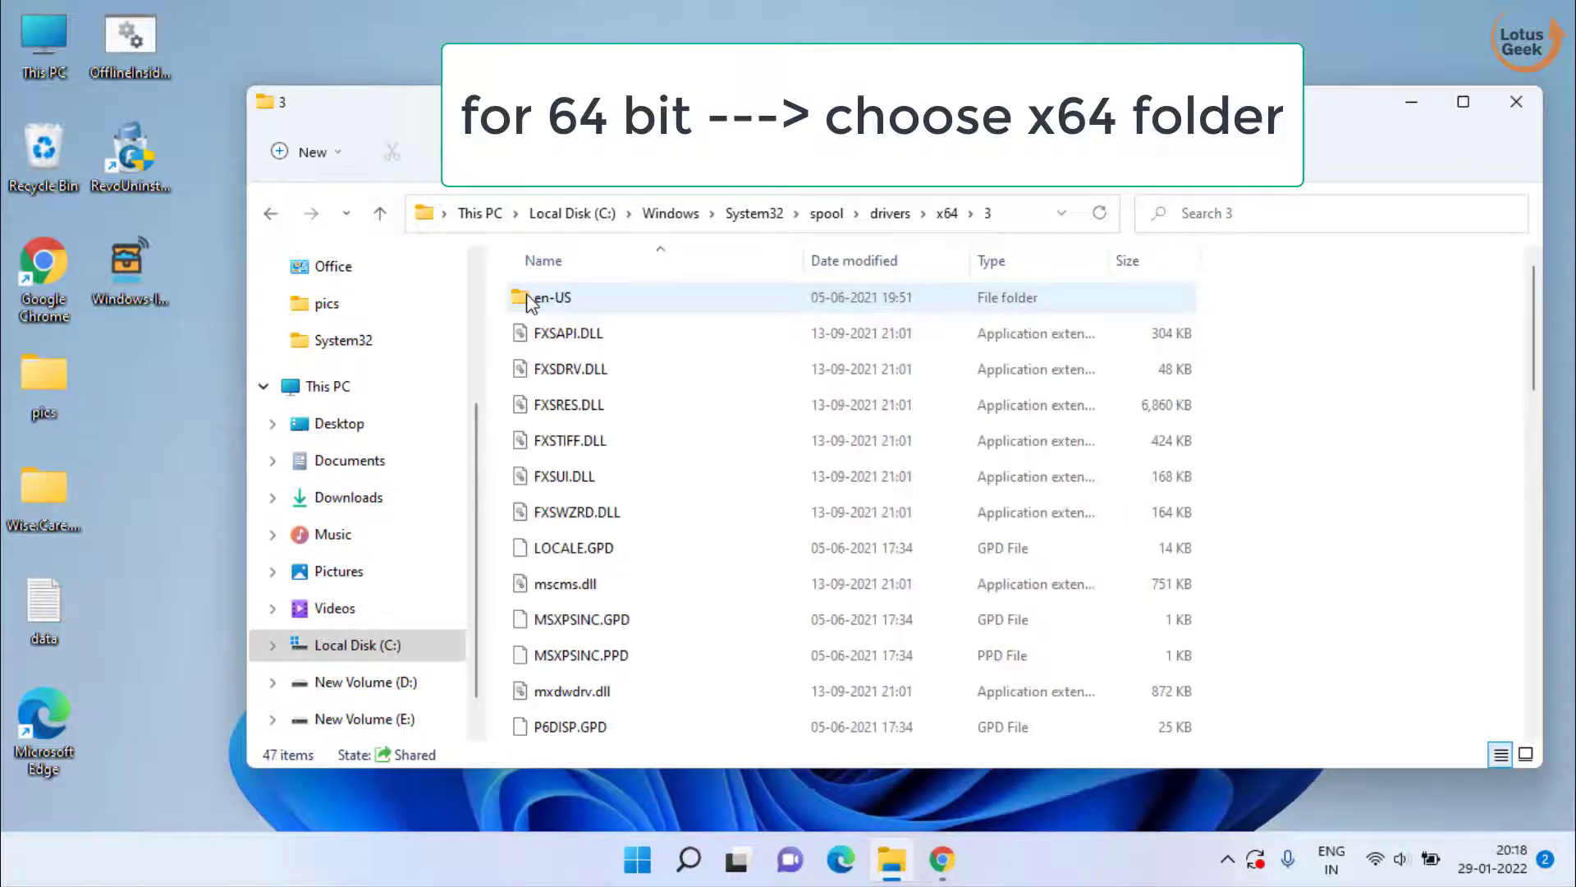
- Paste mscms.dll, replacing the existing file, and grant administrator permission
right_click(1378, 387)
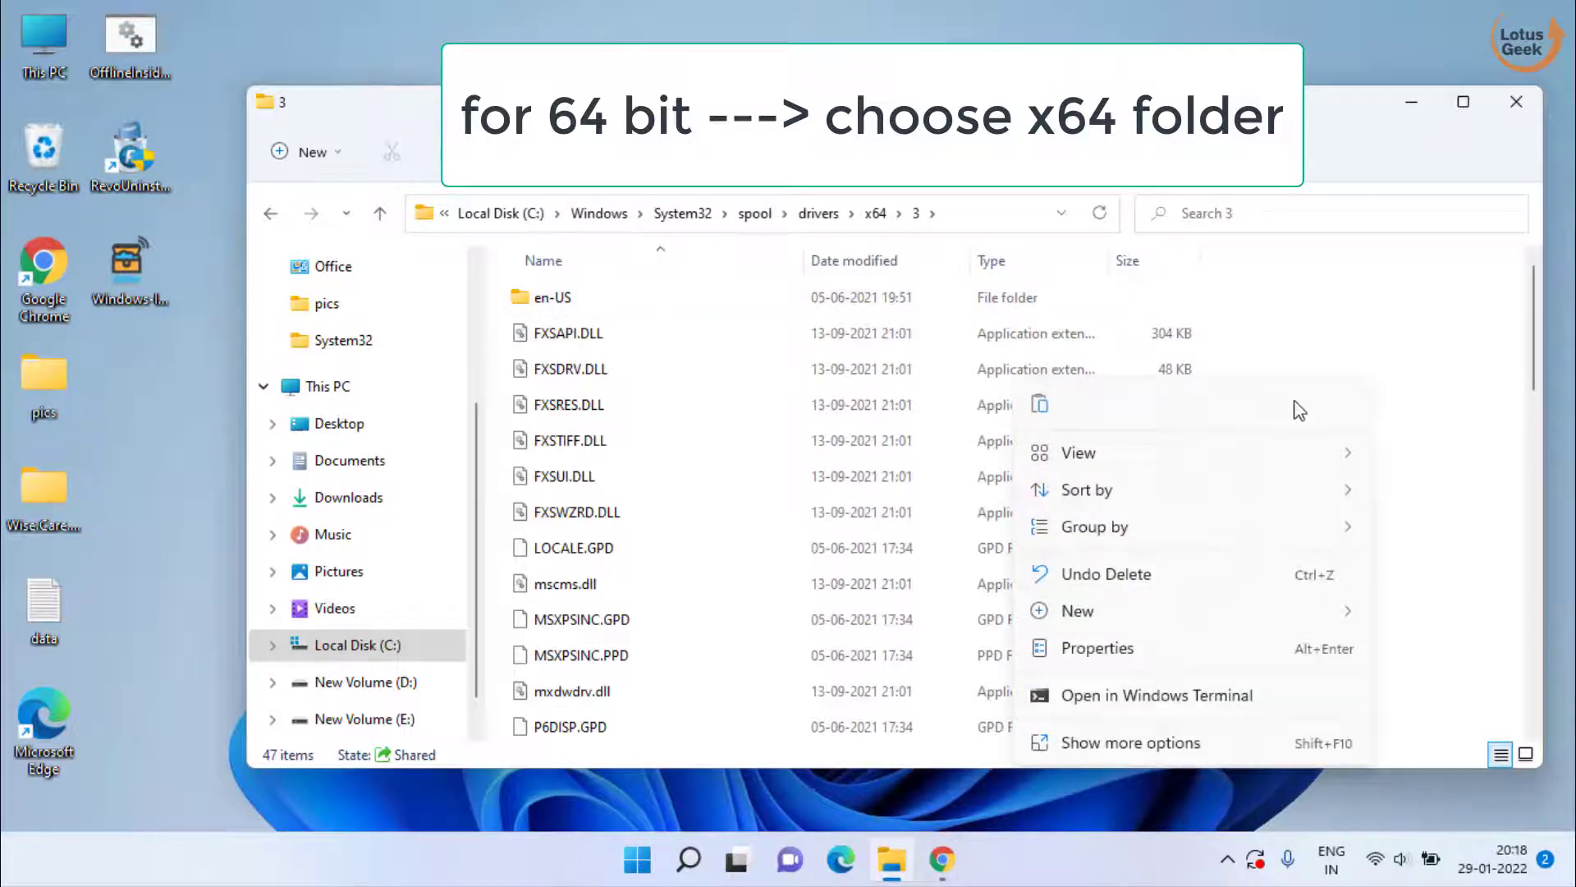
click(1034, 405)
key(ctrl+v)
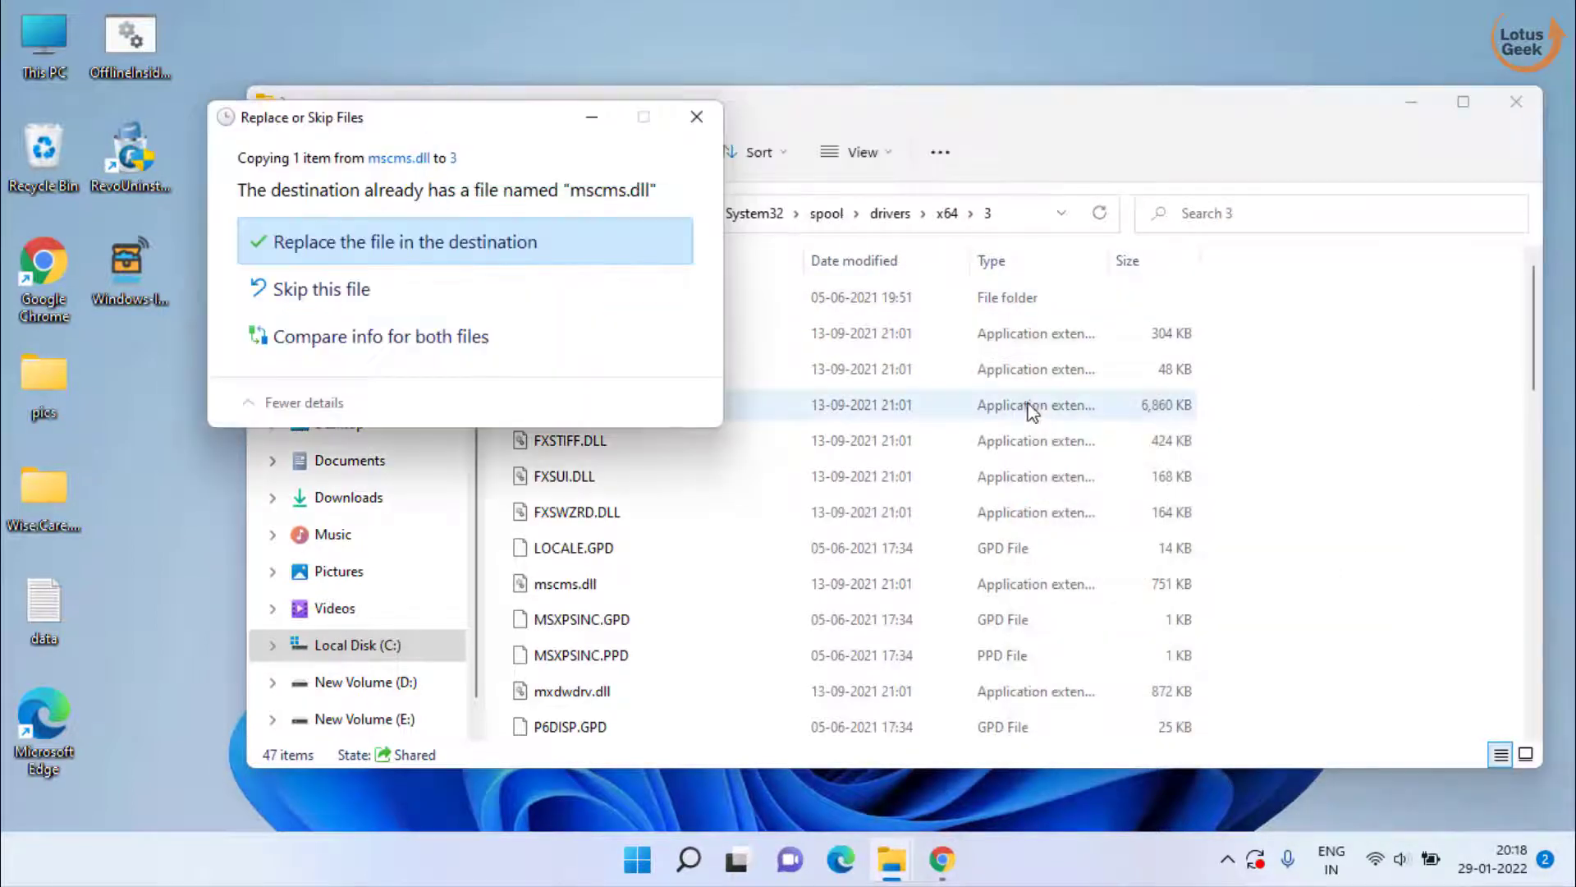
click(421, 246)
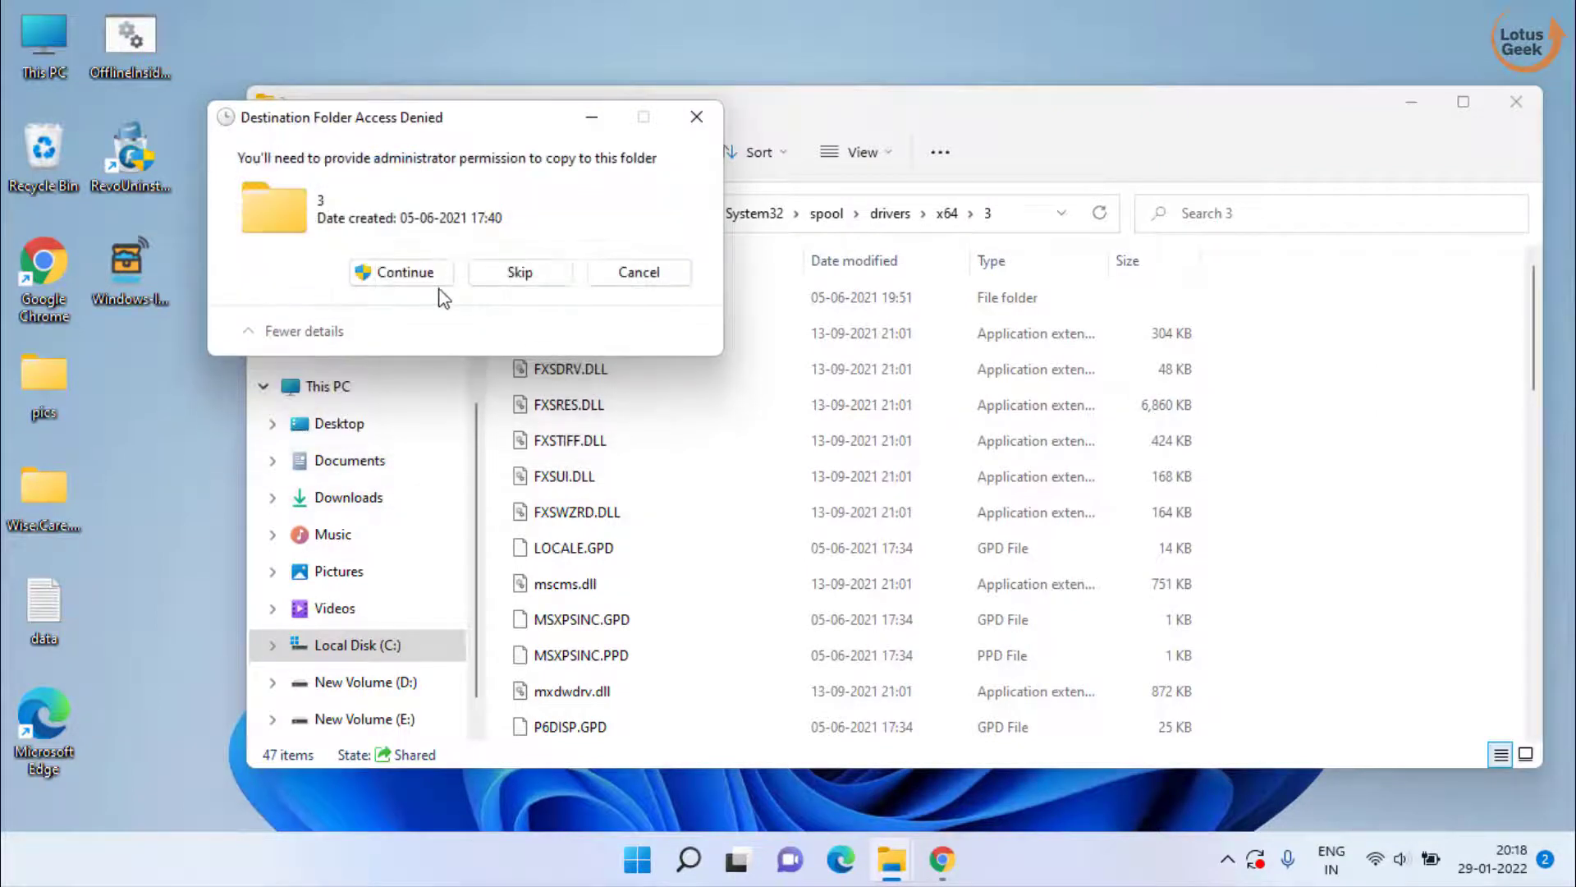
click(433, 280)
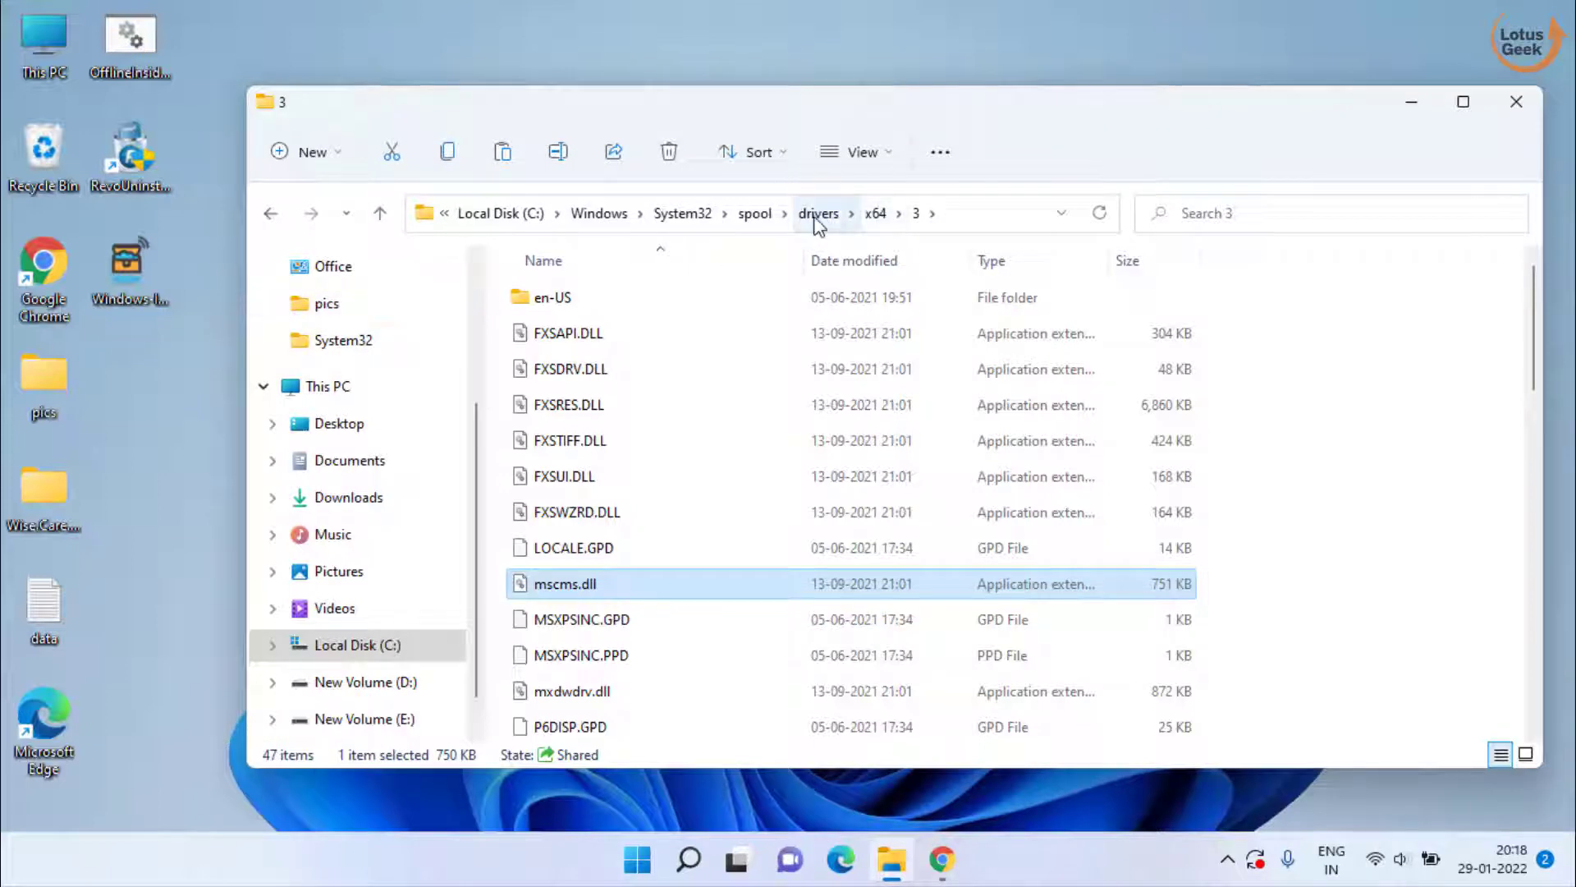
- Paste mscms.dll into spool\drivers\W32X86\3 and grant administrator permission
click(820, 217)
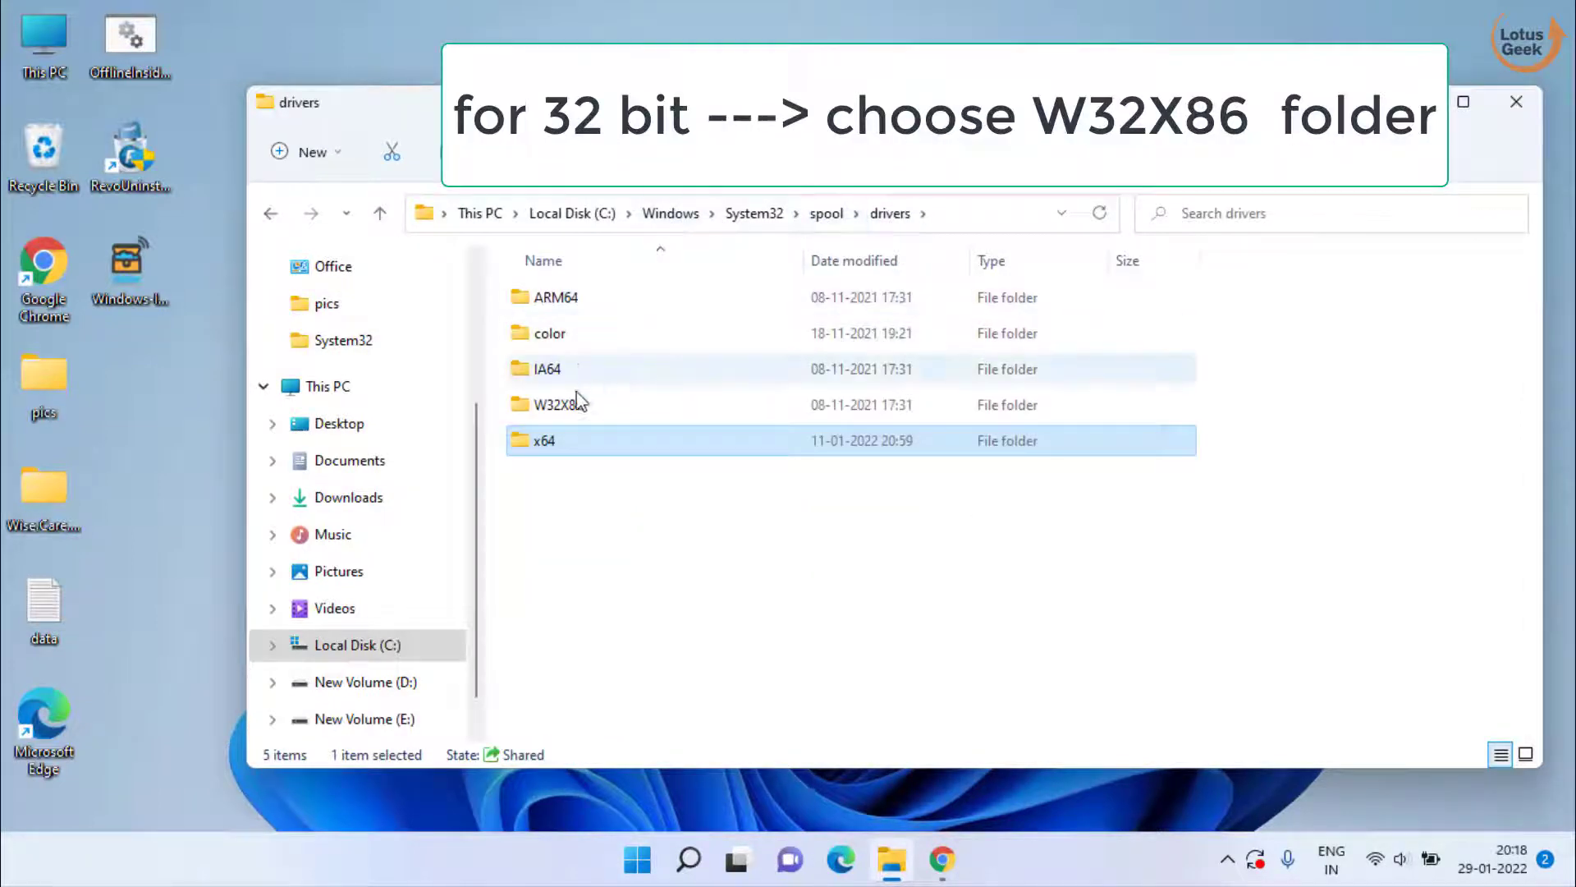
click(552, 408)
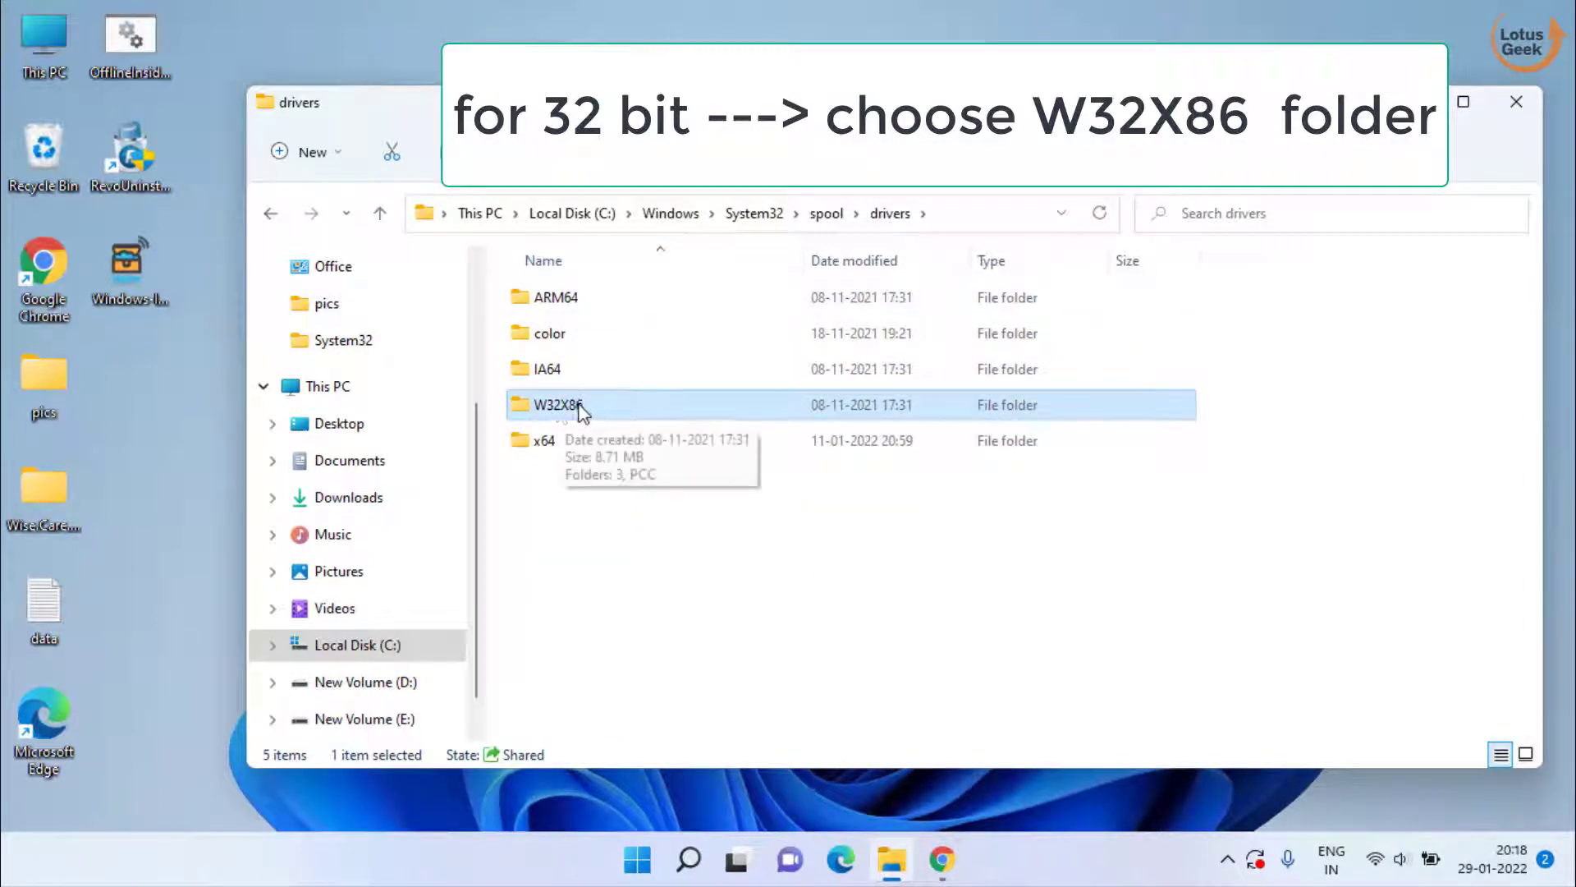
double_click(545, 405)
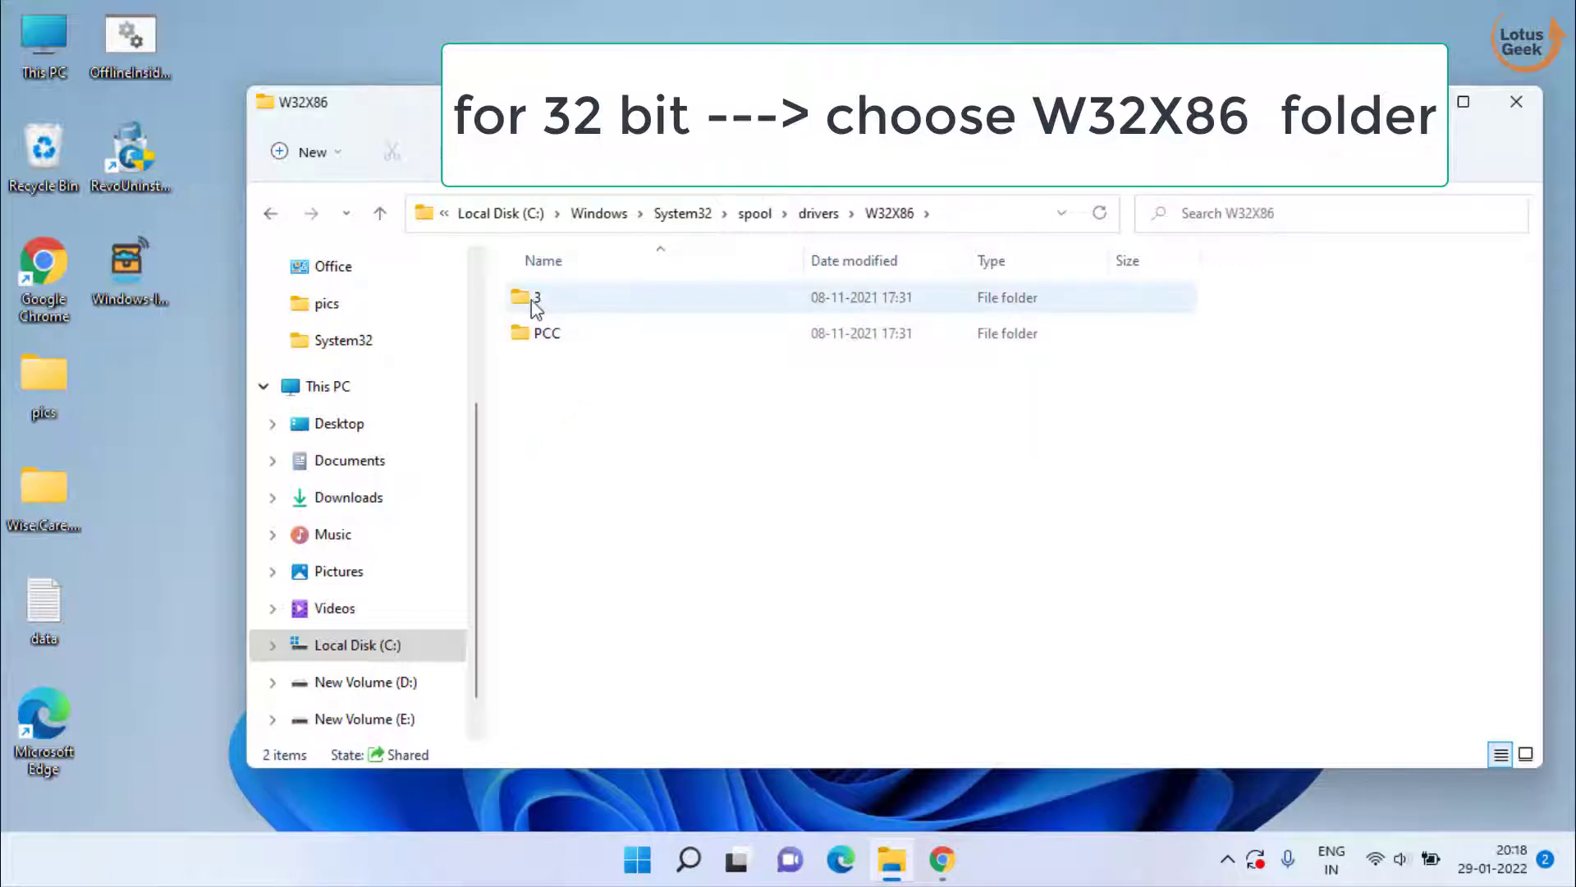
double_click(535, 303)
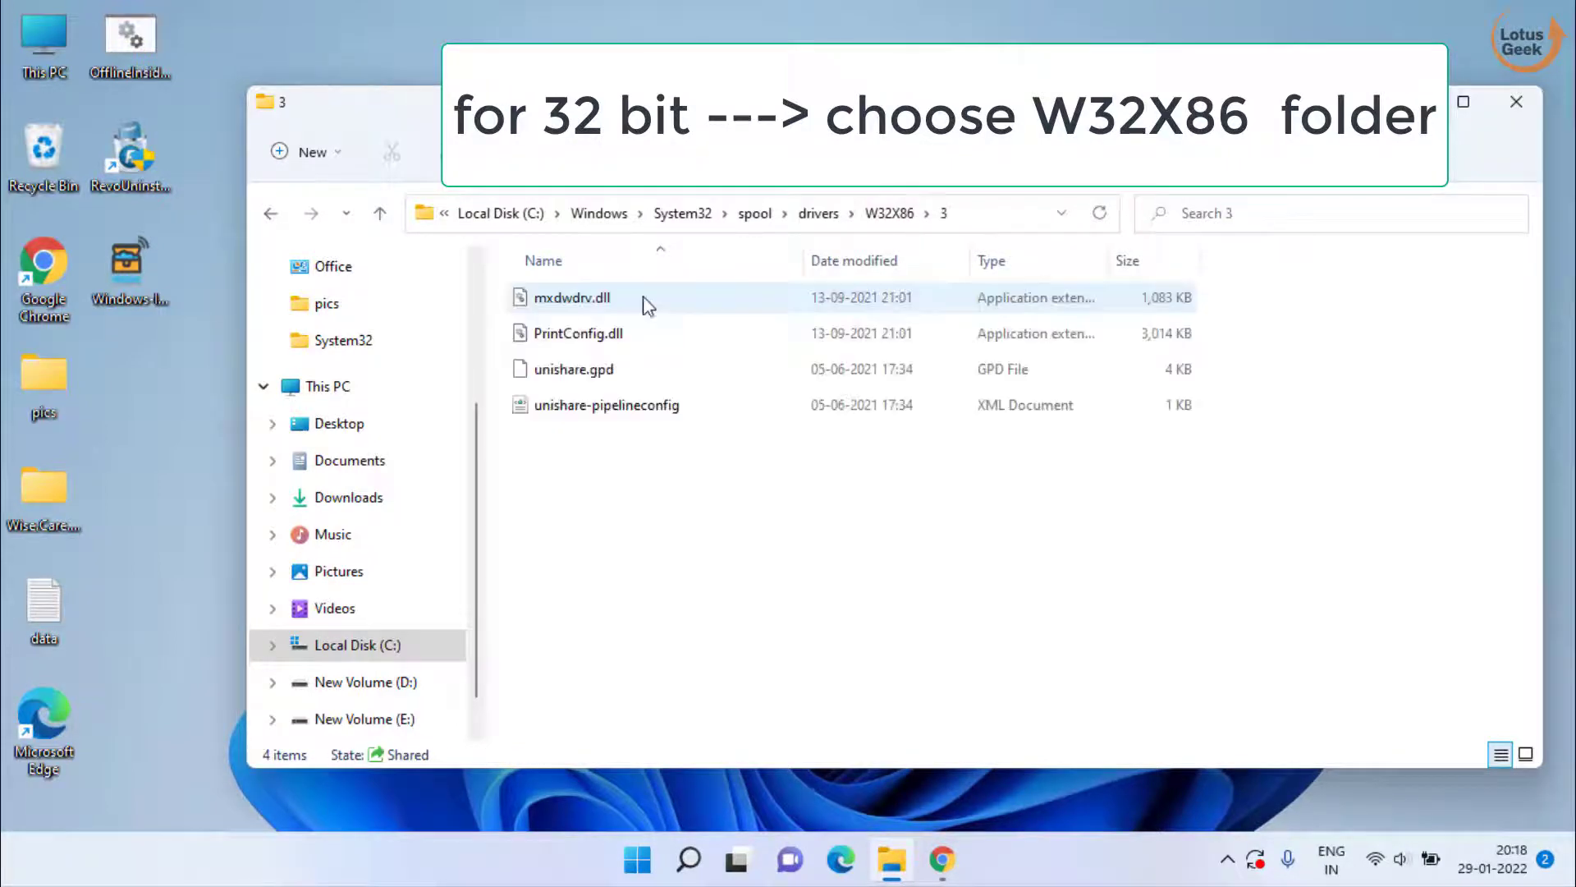
right_click(664, 514)
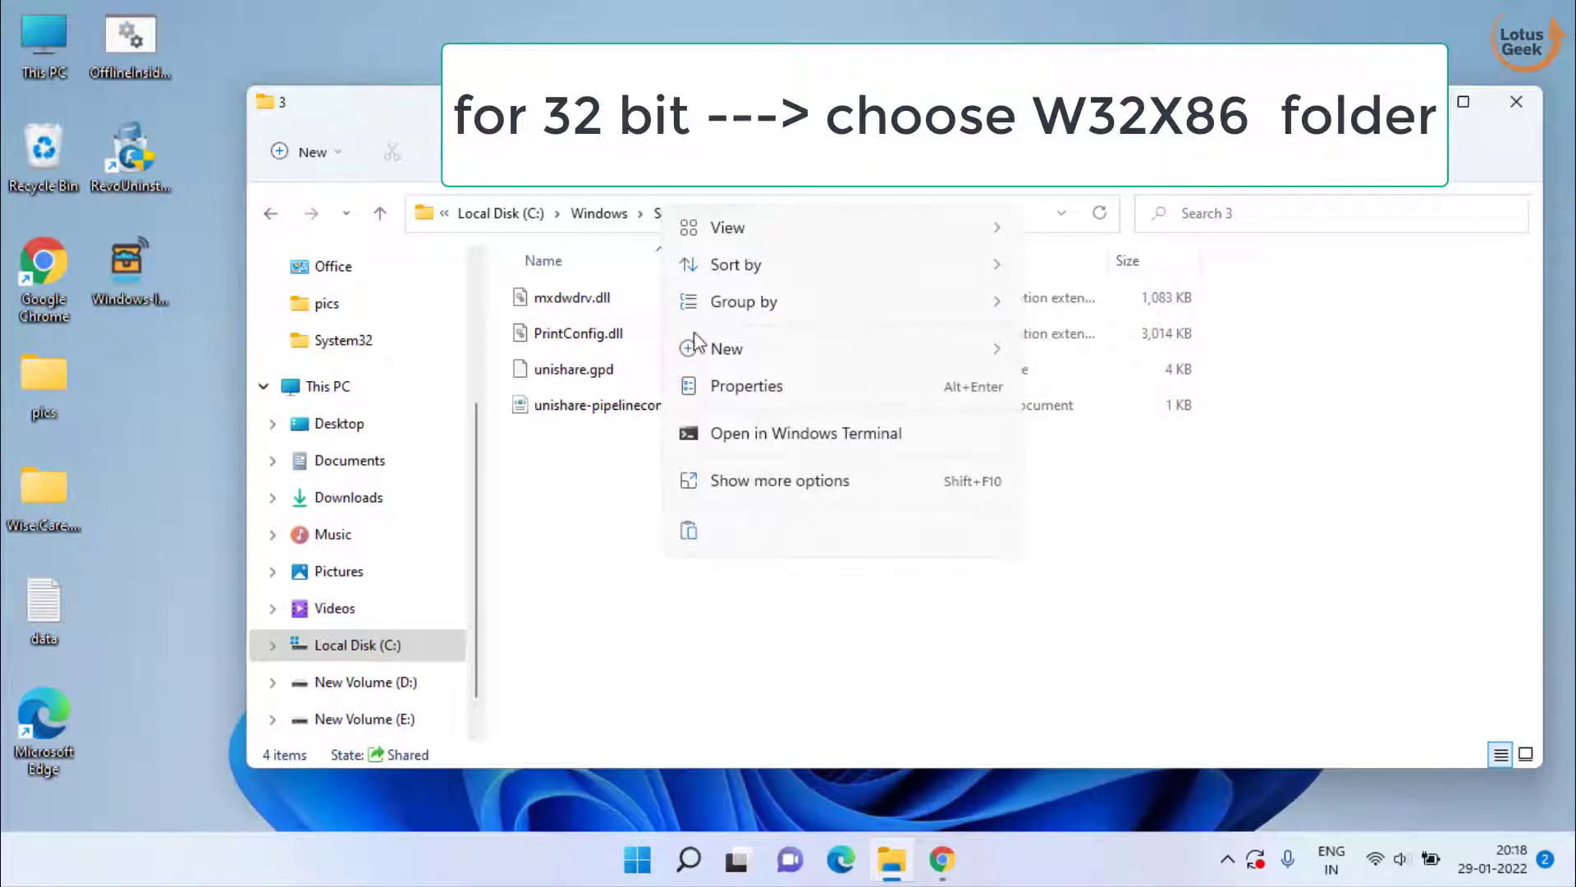
click(687, 532)
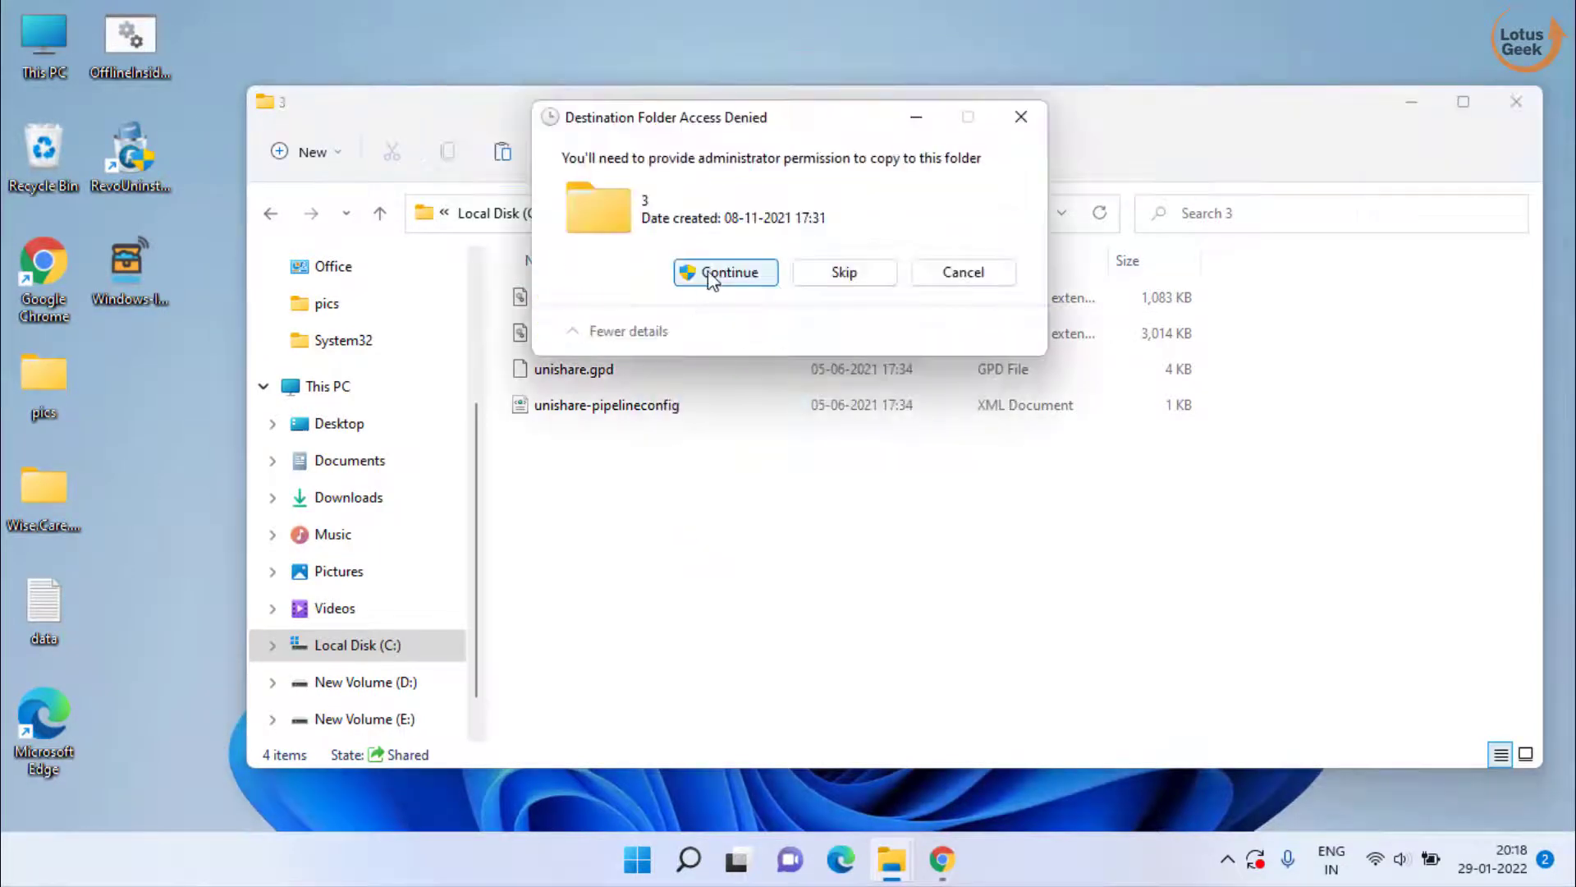
click(711, 276)
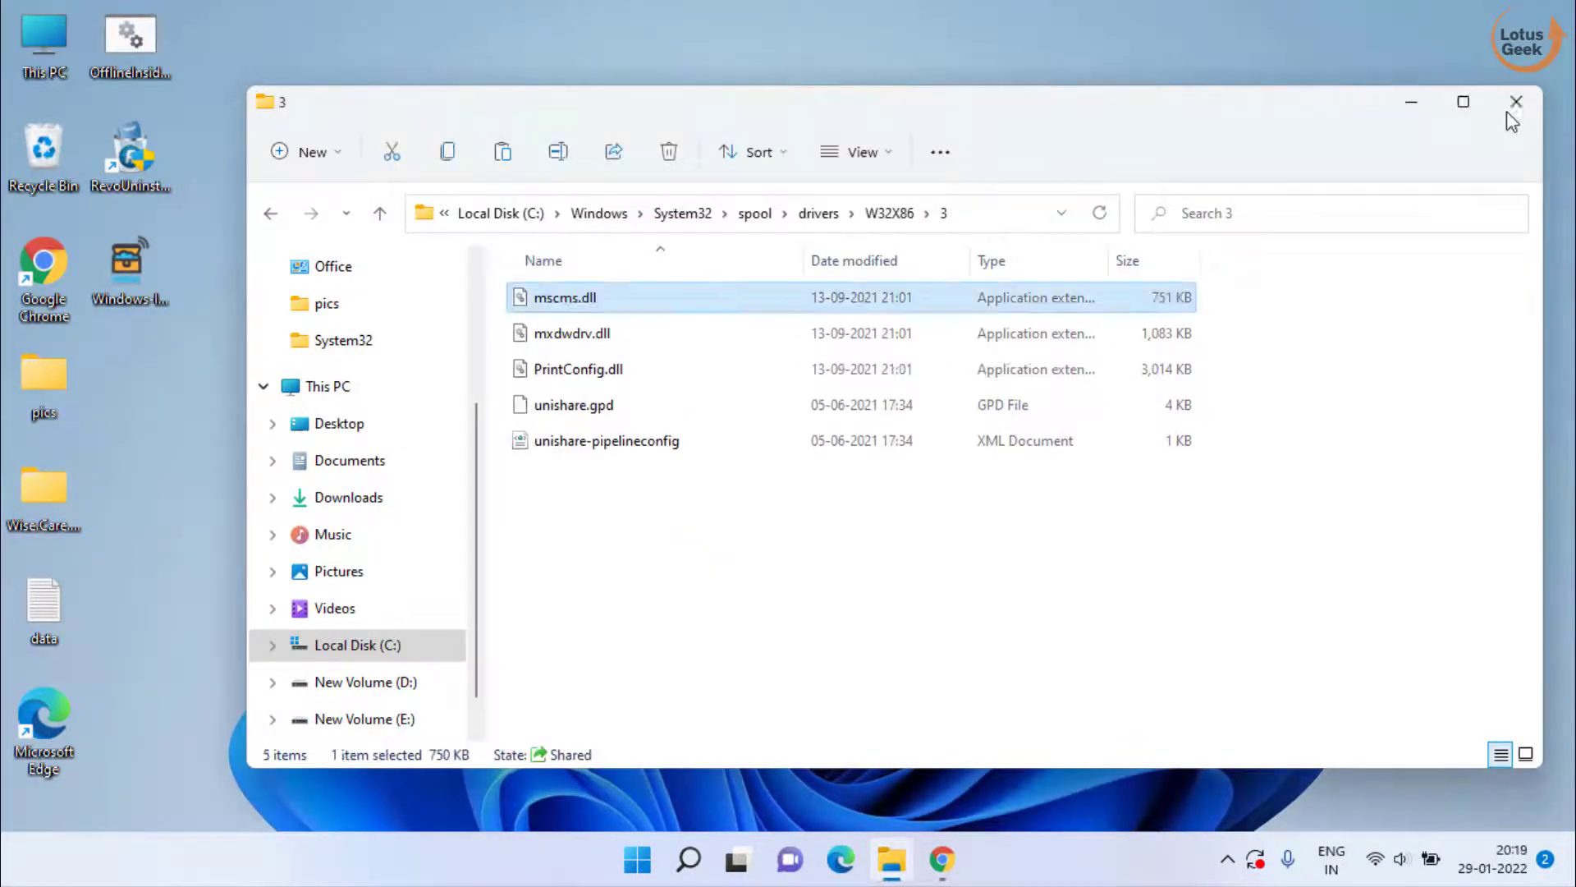
- Close Explorer and open Devices and Printers in Control Panel via Start search 'control'
click(1515, 104)
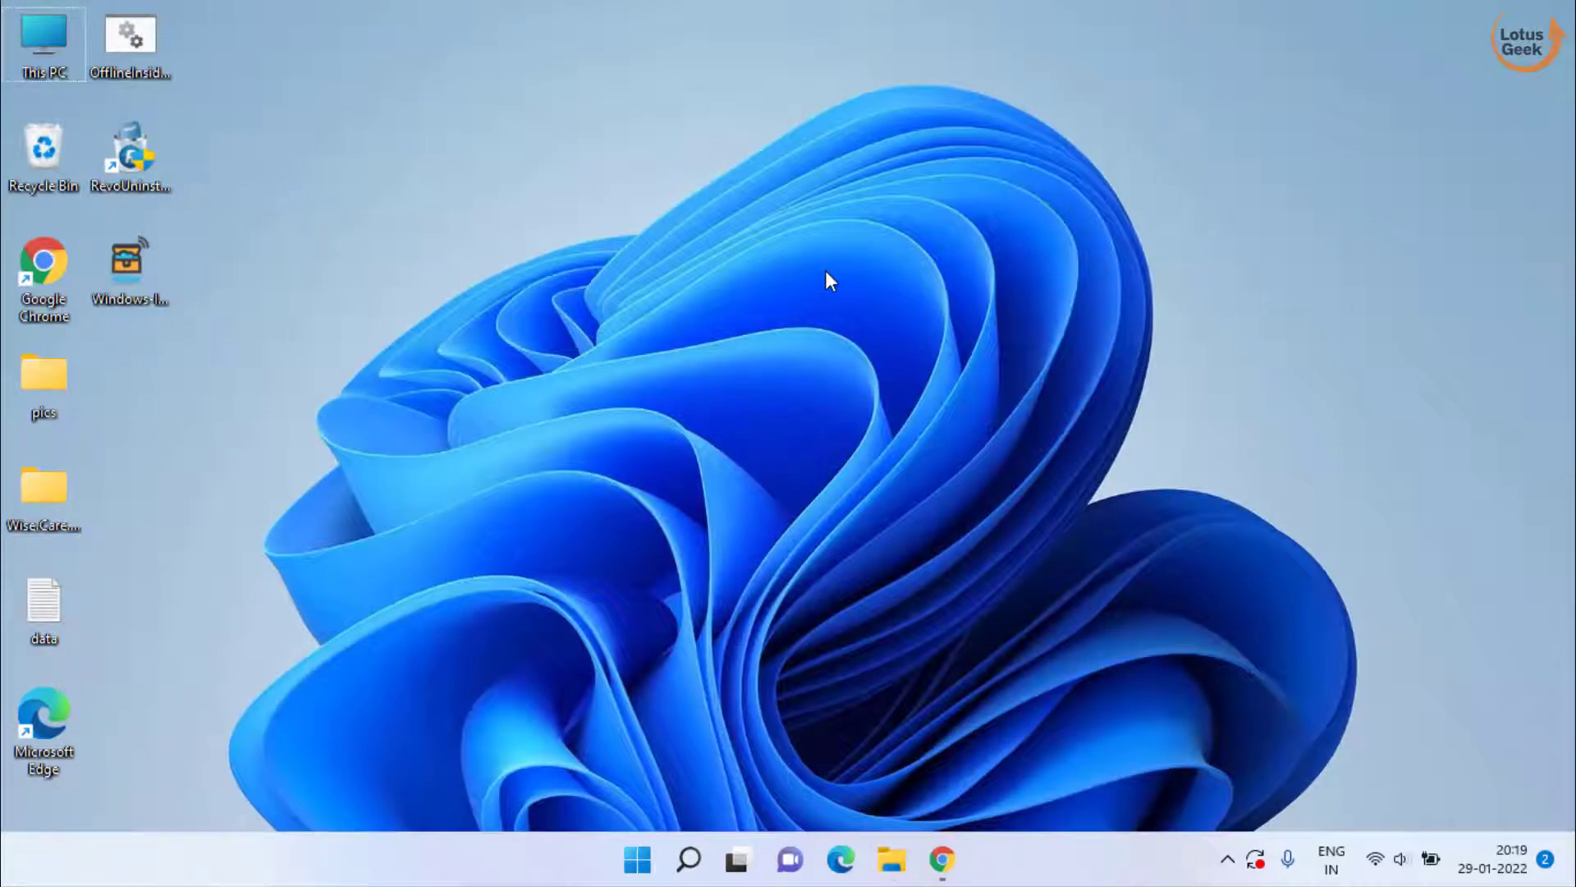
key(super)
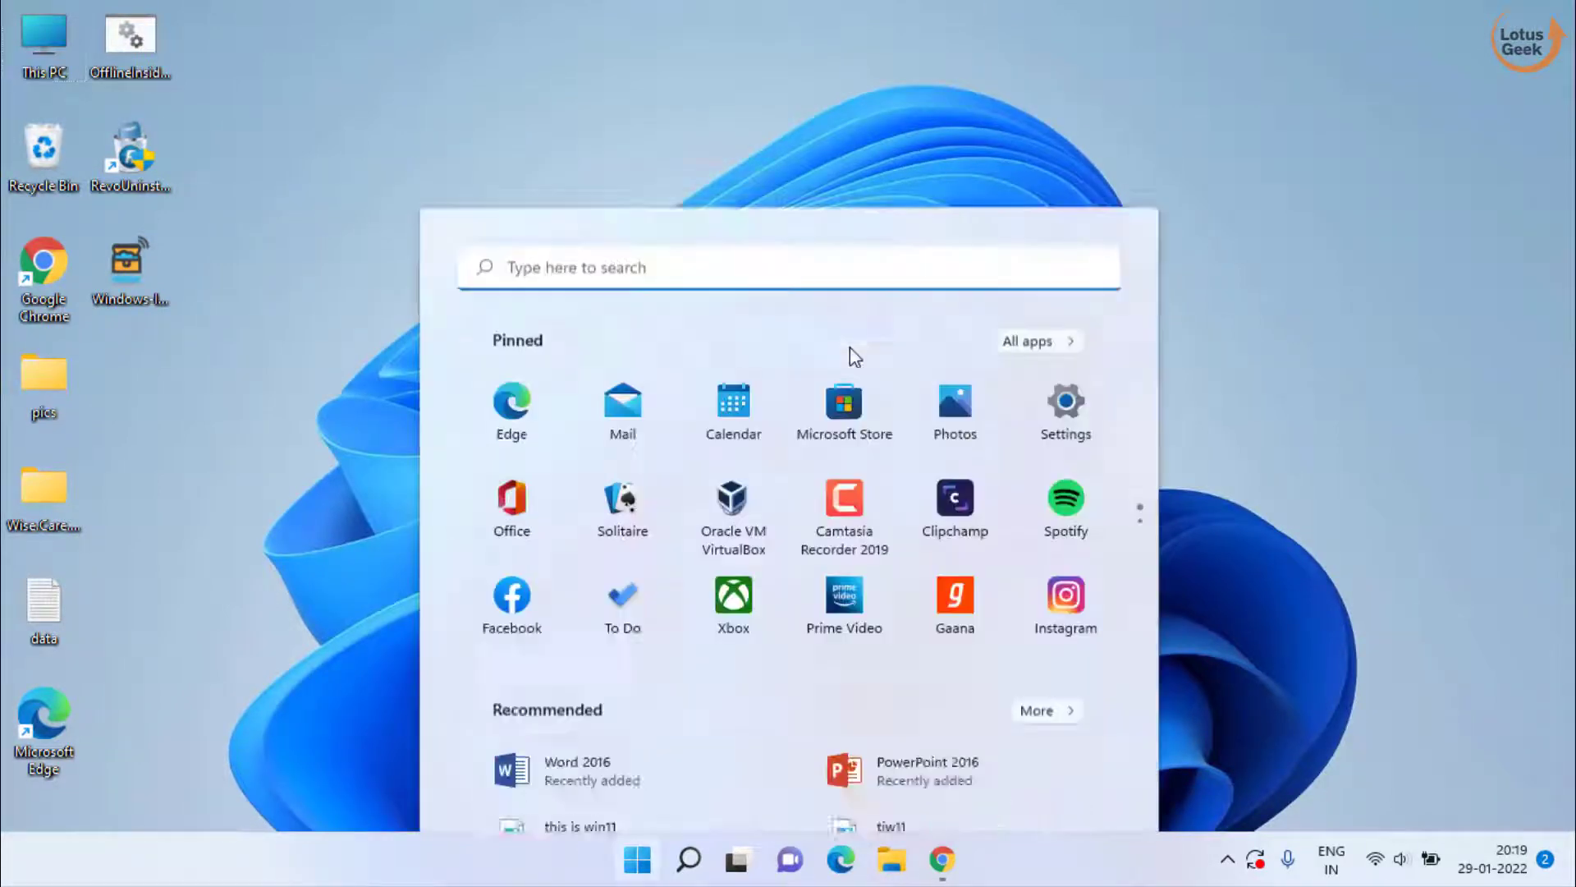
text(control)
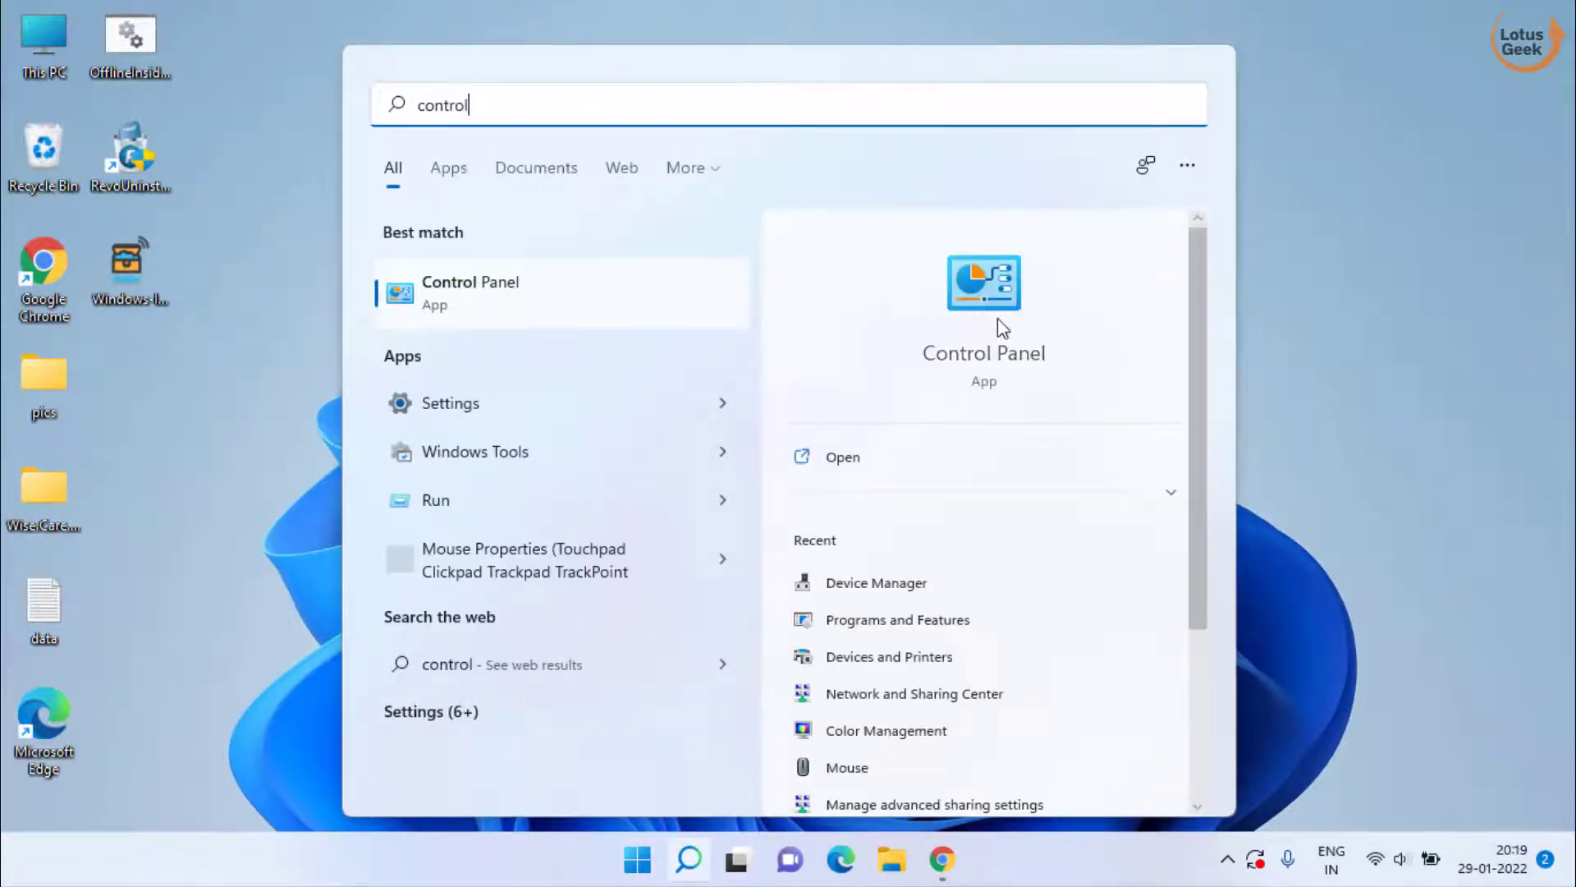
click(997, 320)
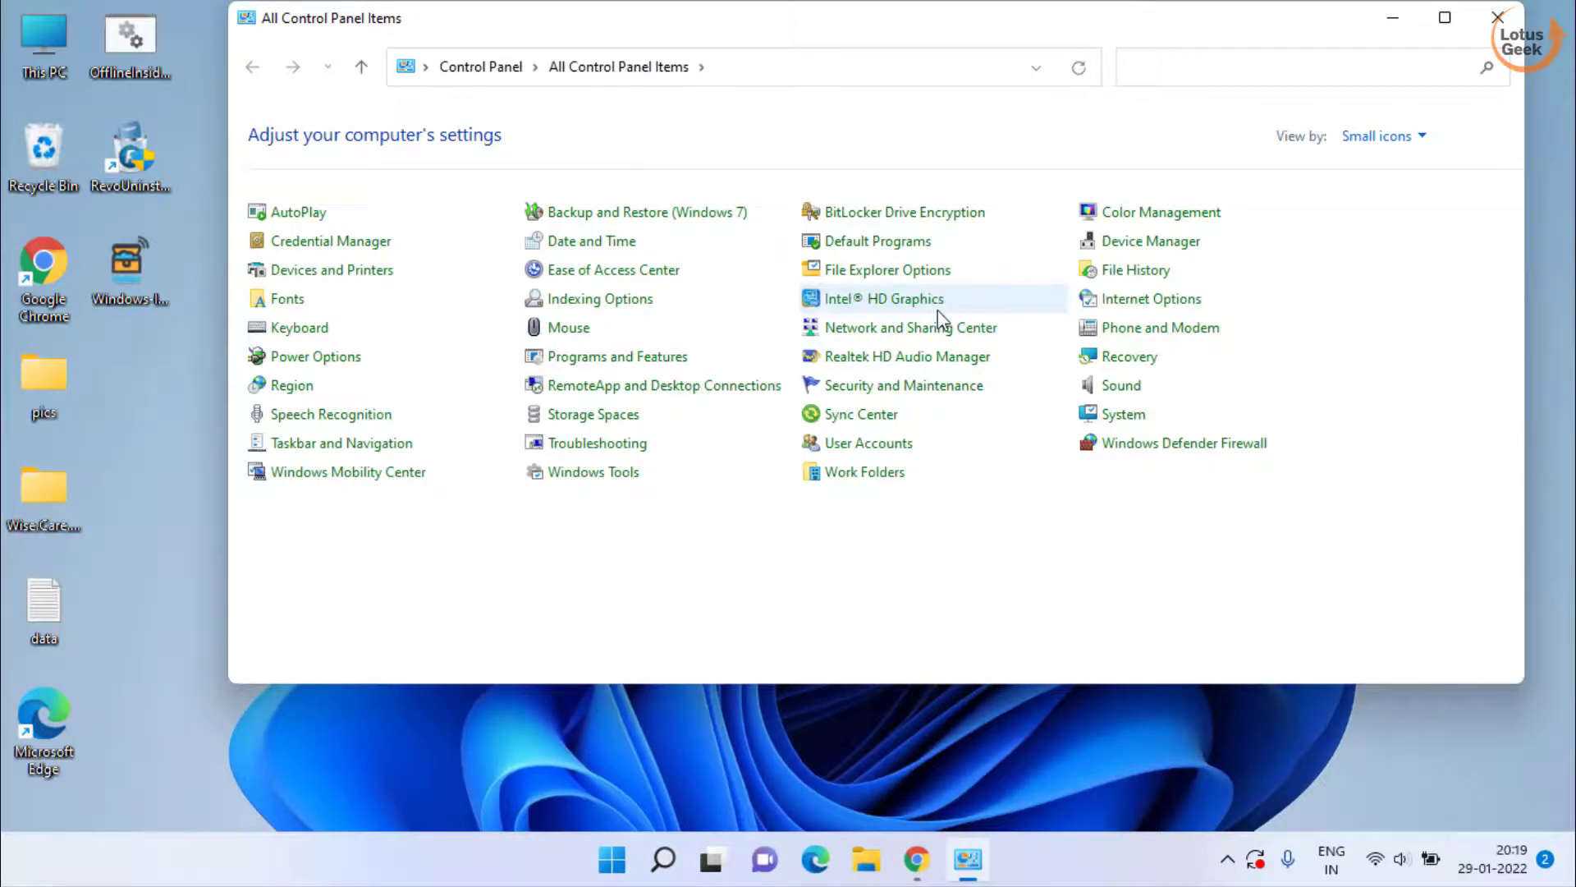
click(360, 271)
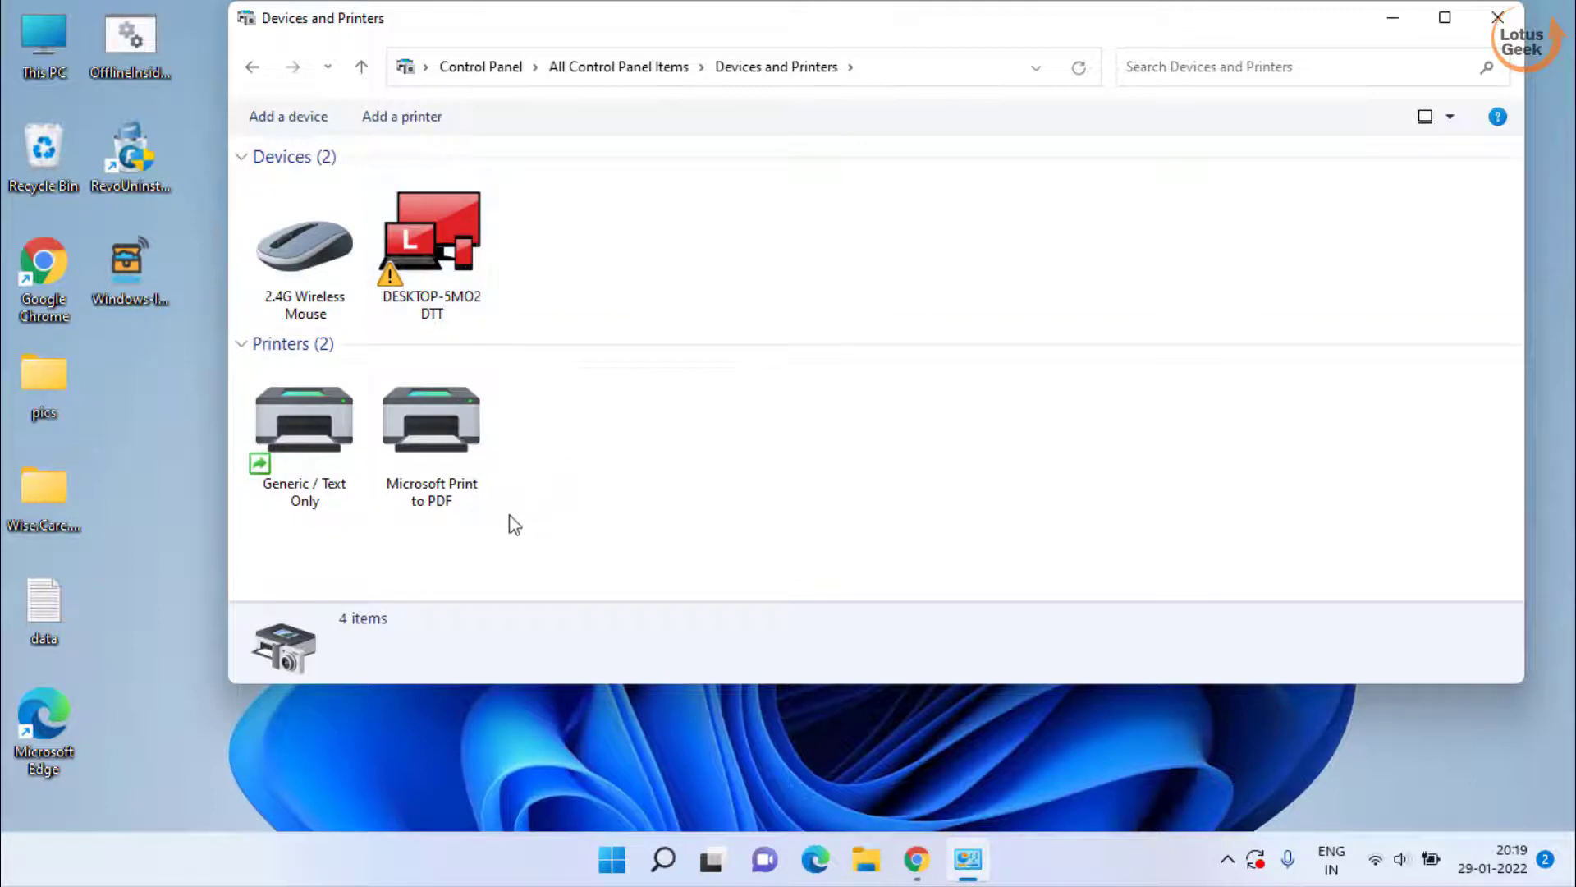
- Remove the Generic / Text Only printer and confirm the removal
right_click(308, 420)
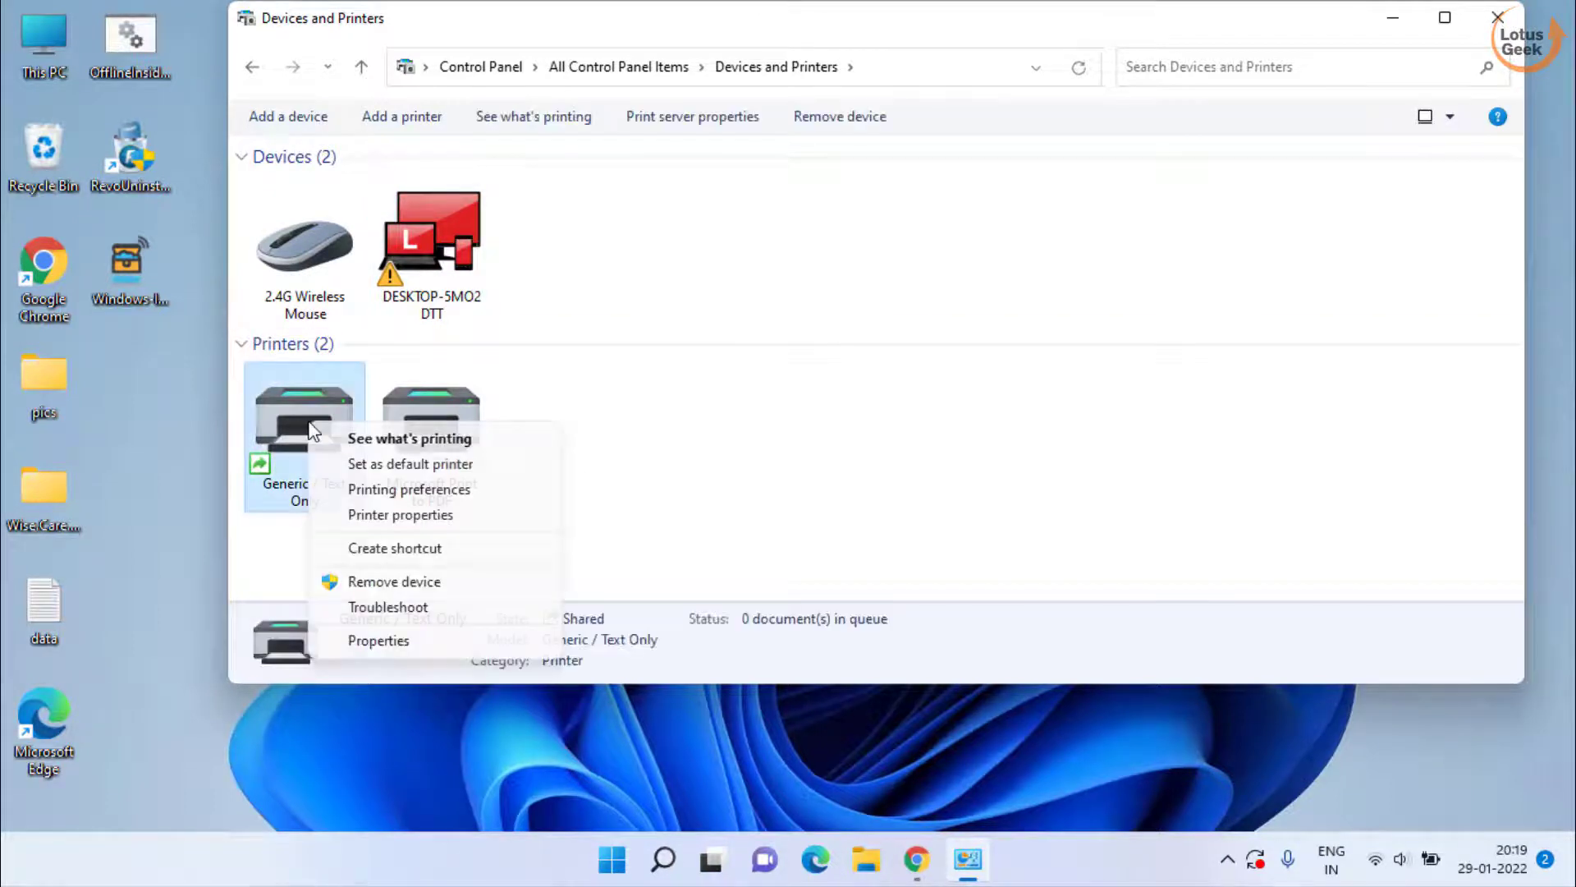
click(410, 583)
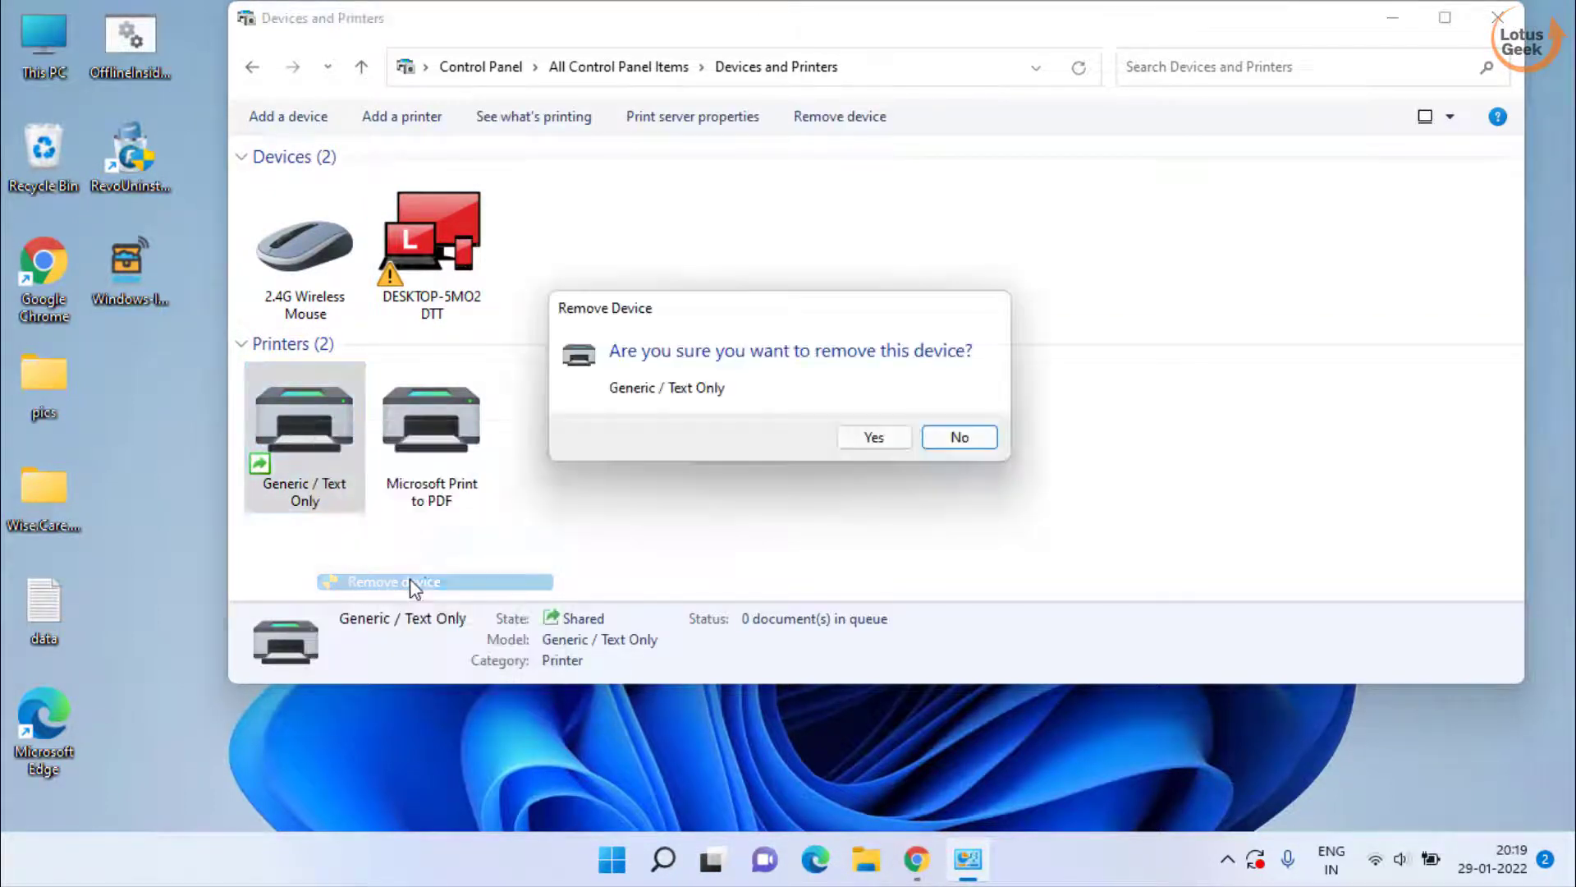
click(873, 448)
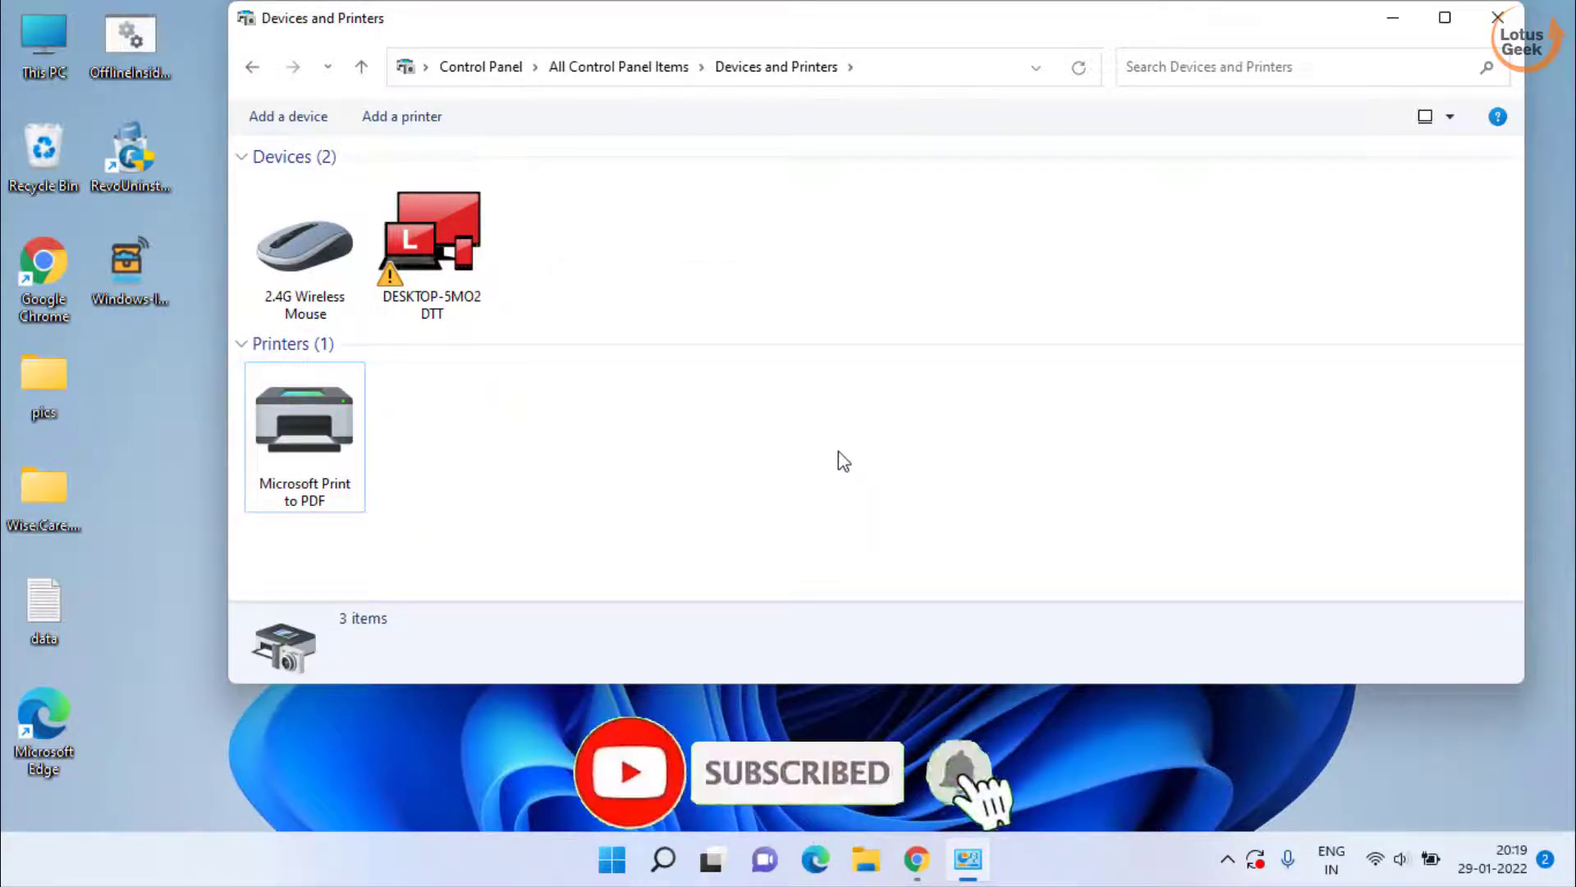
- Start a manual local printer setup in Add Printer, creating a new Standard TCP/IP Port
click(431, 121)
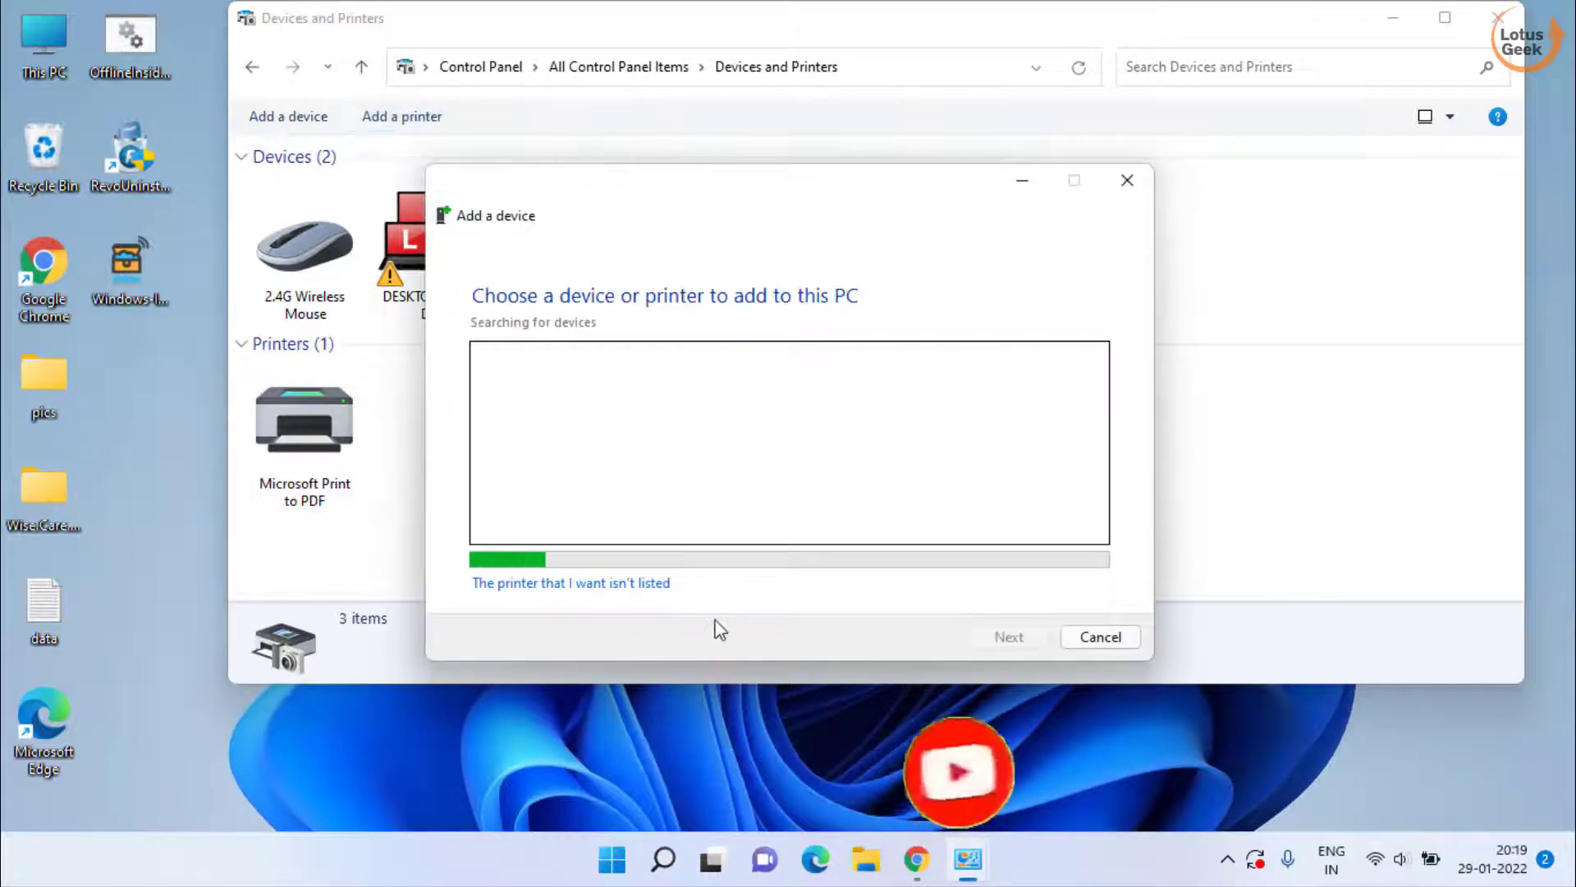
click(607, 586)
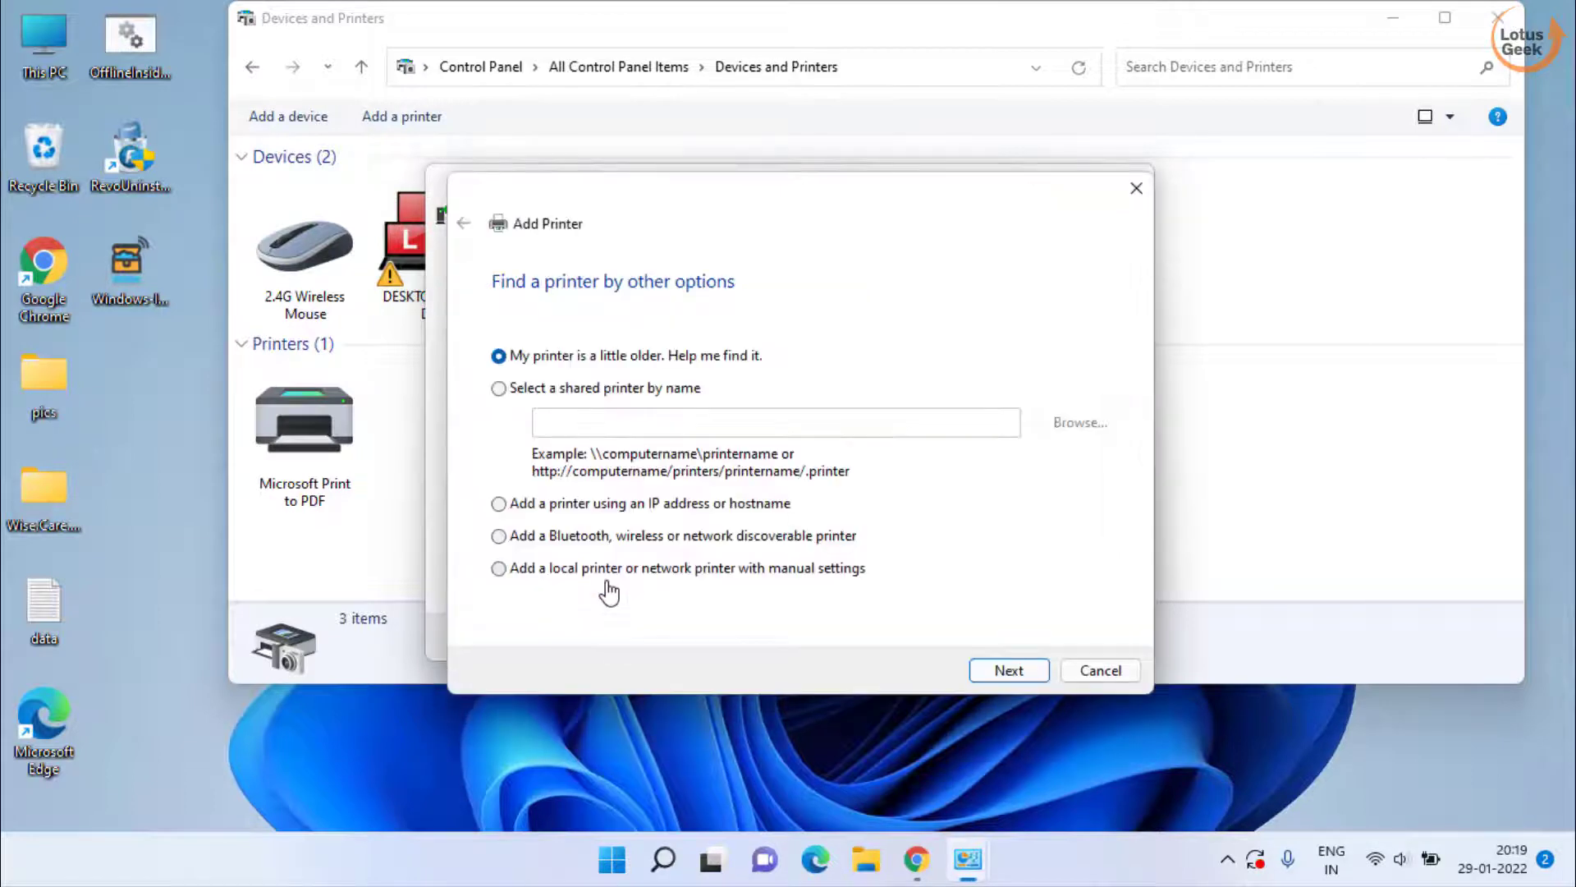
click(518, 572)
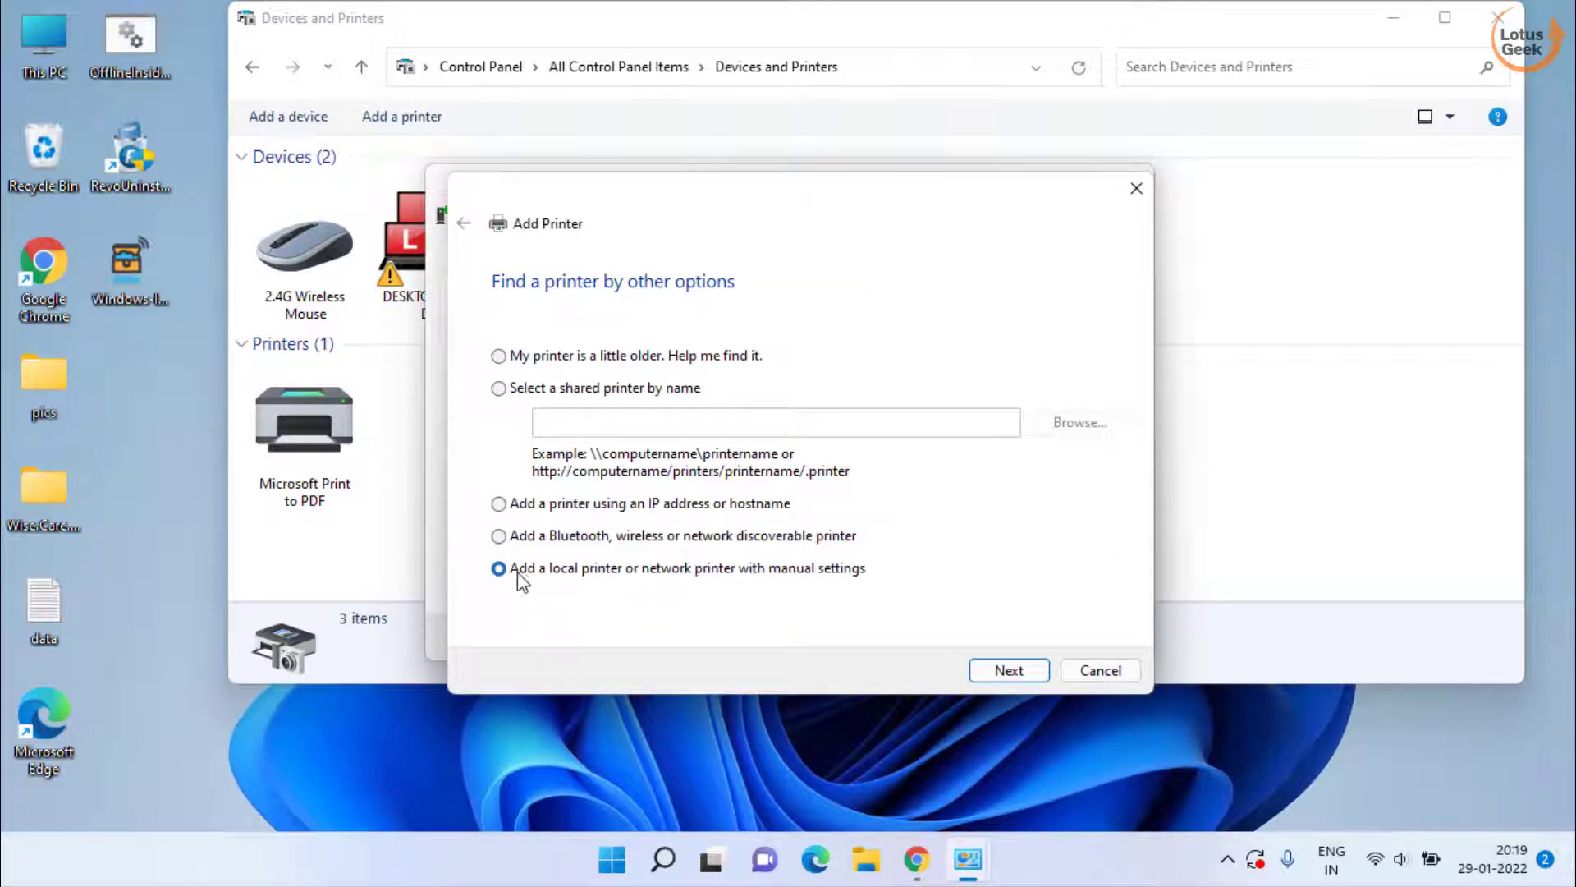
click(1008, 673)
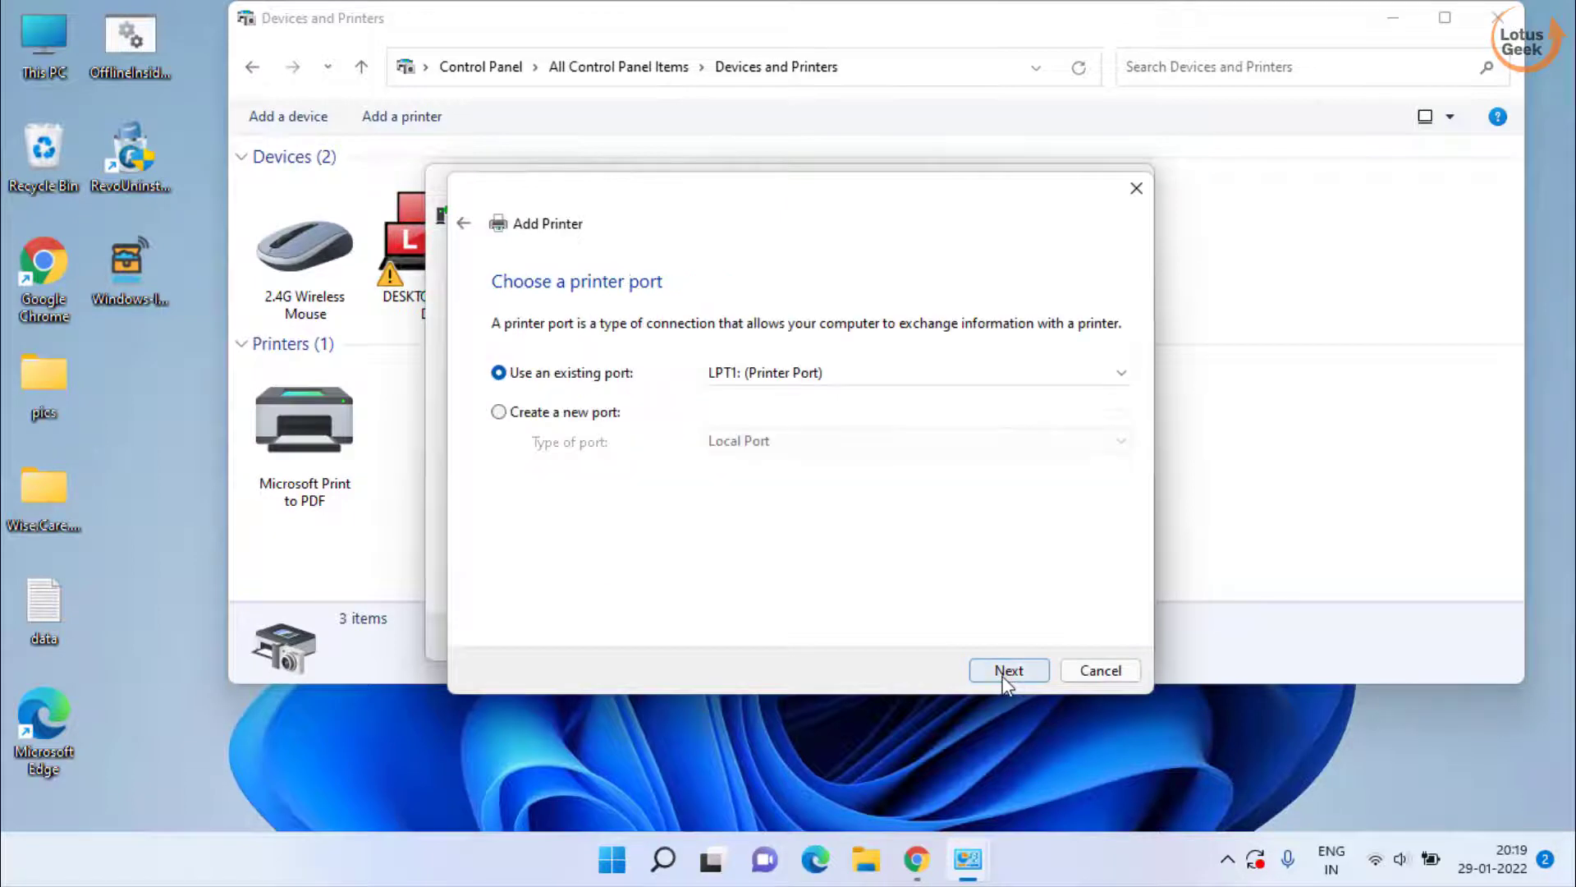
click(542, 412)
click(767, 440)
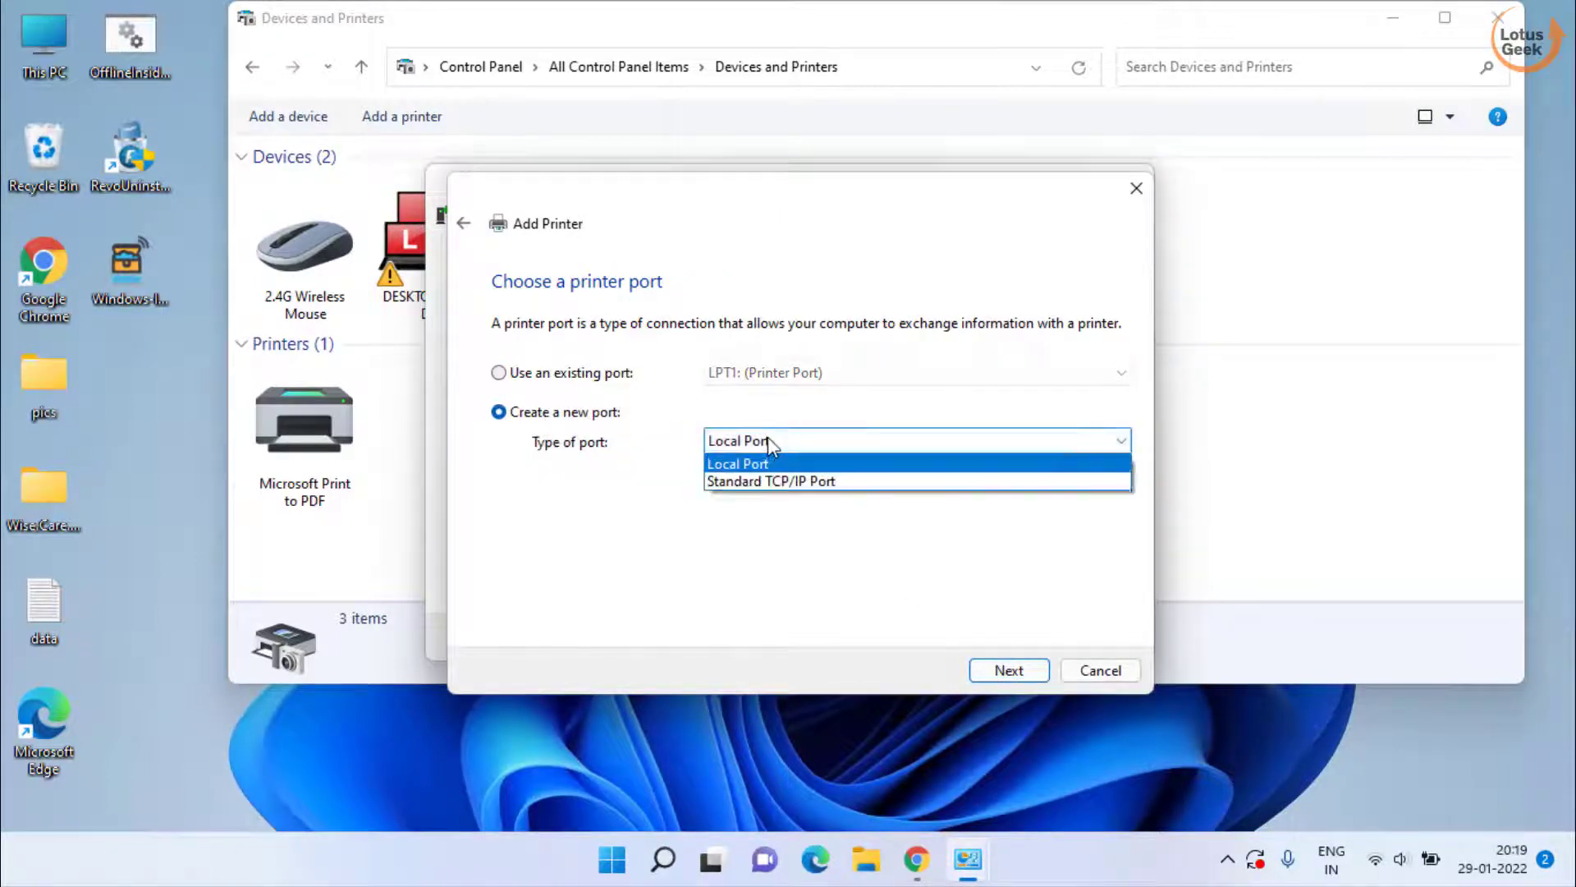
click(760, 482)
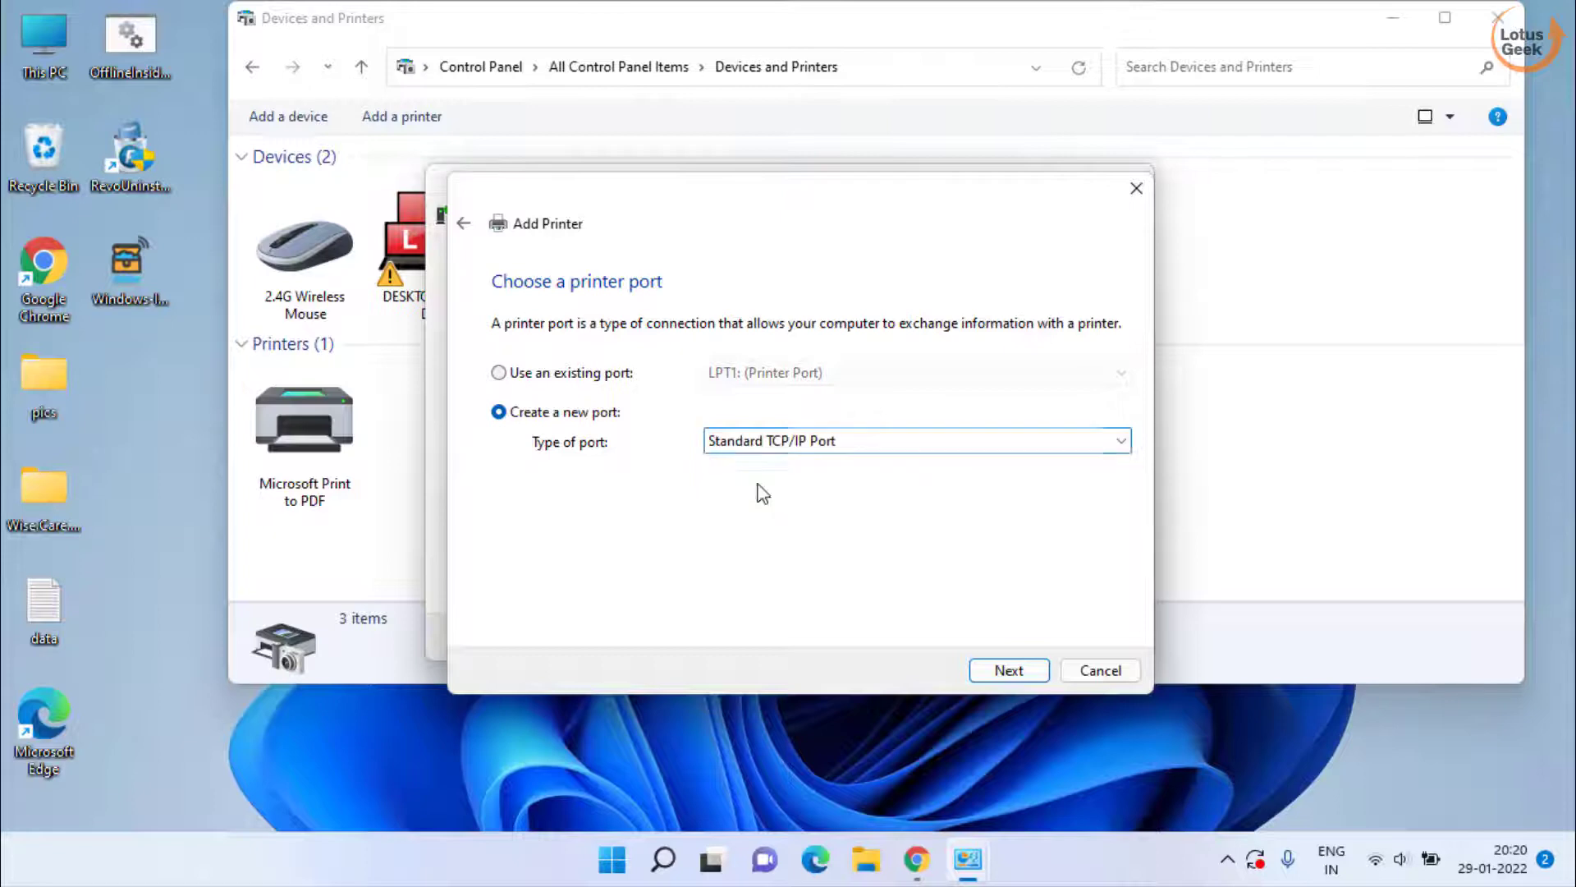
- Enter the printer's 192.168 IP address as the TCP/IP hostname and continue port detection
click(1008, 670)
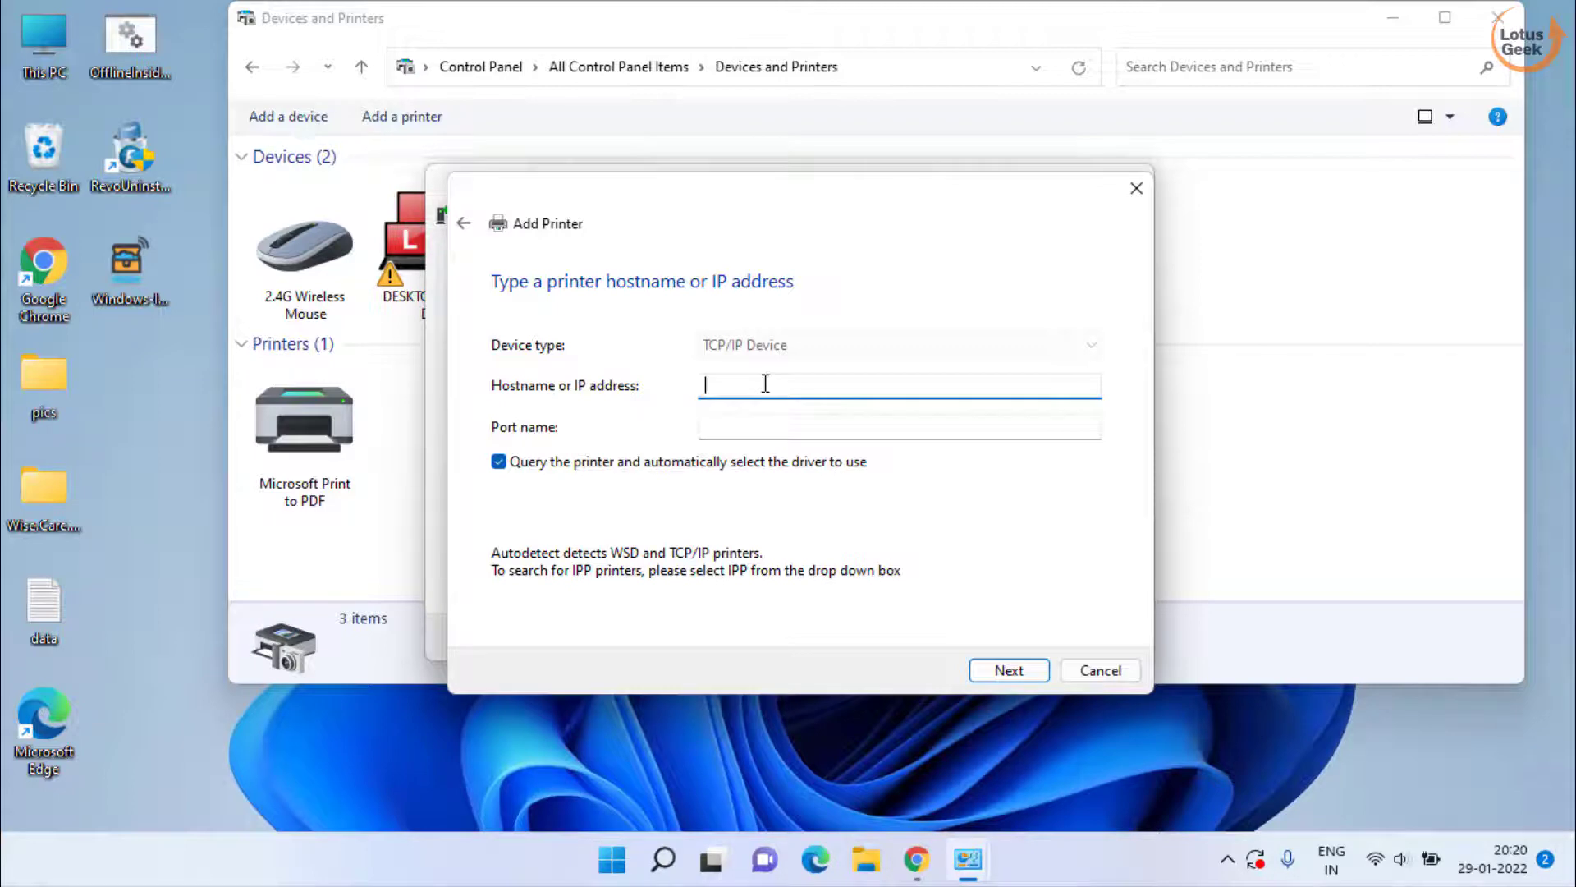
text(/192.168.1.1)
click(1010, 668)
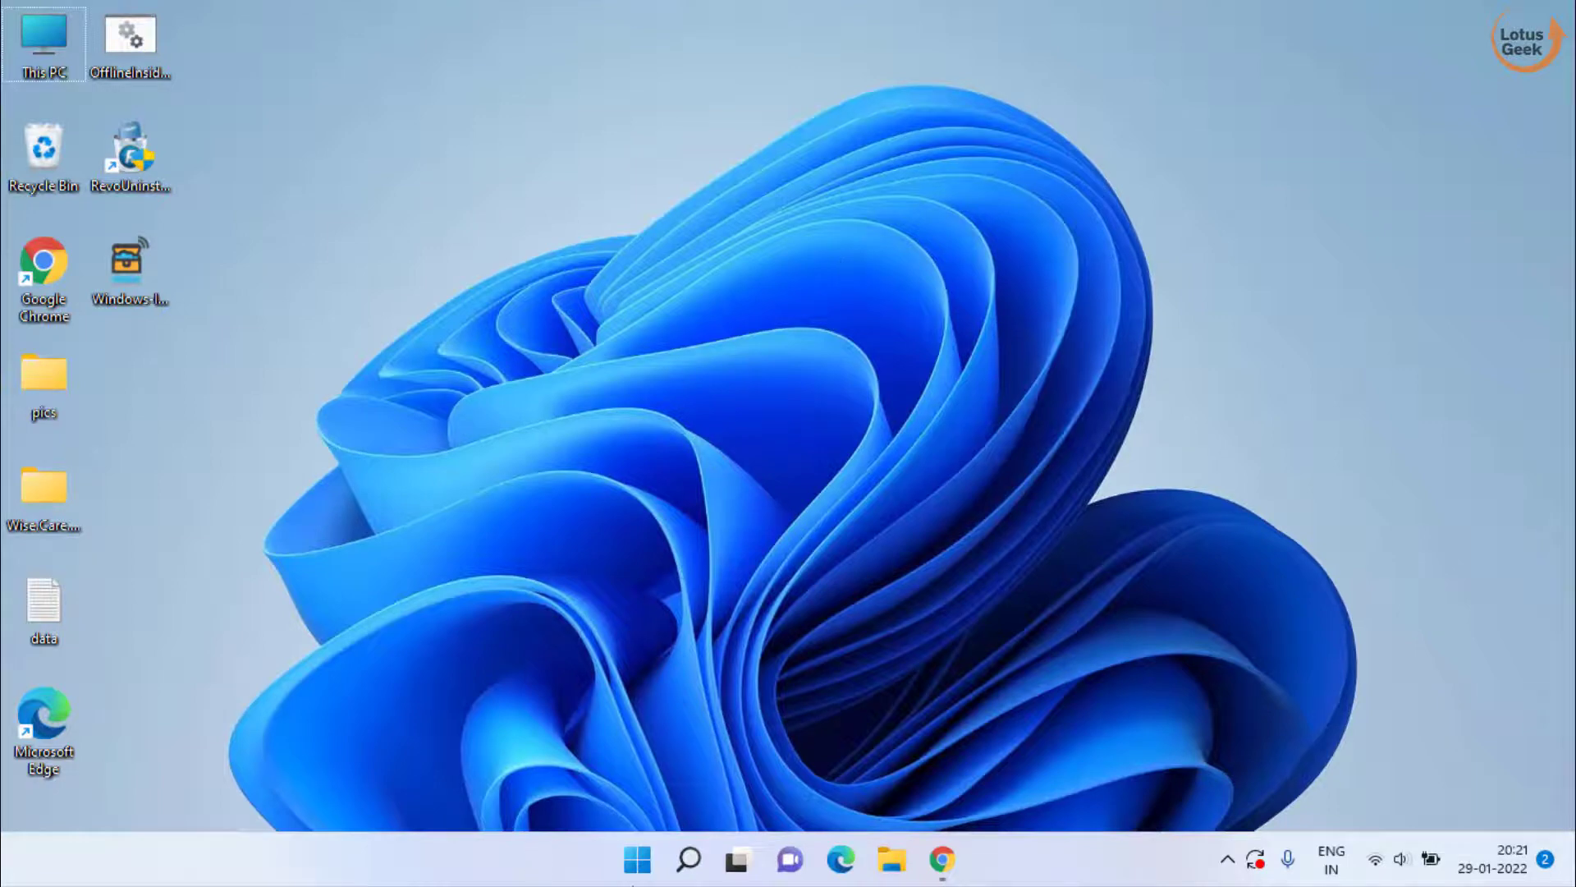
- Run printmanagement.msc from the Run dialog to launch Print Management
click(640, 875)
text(run)
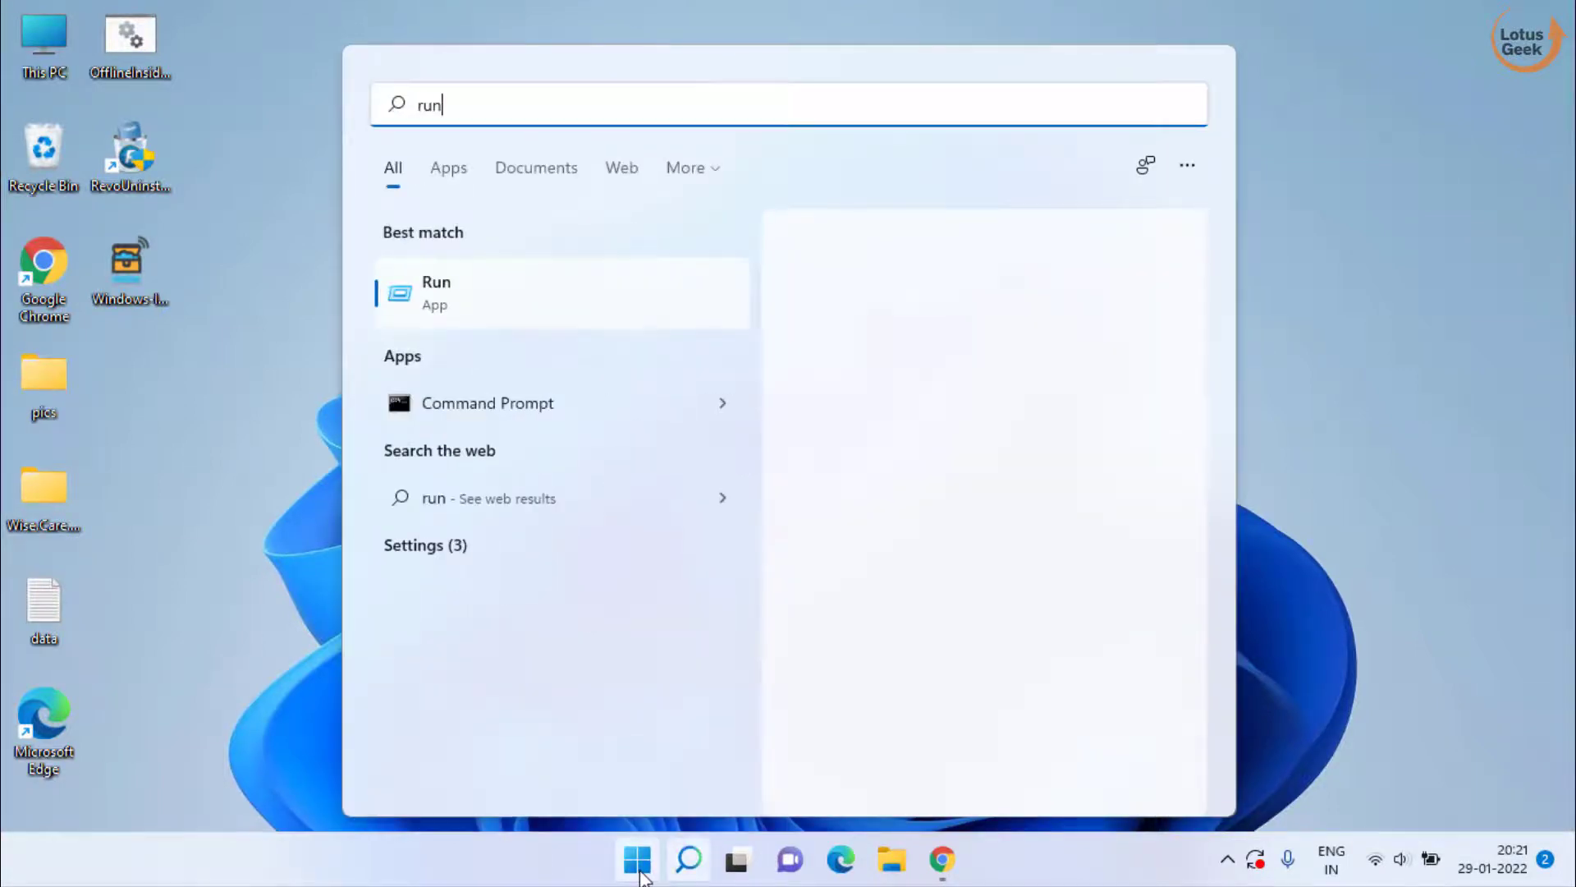
click(989, 288)
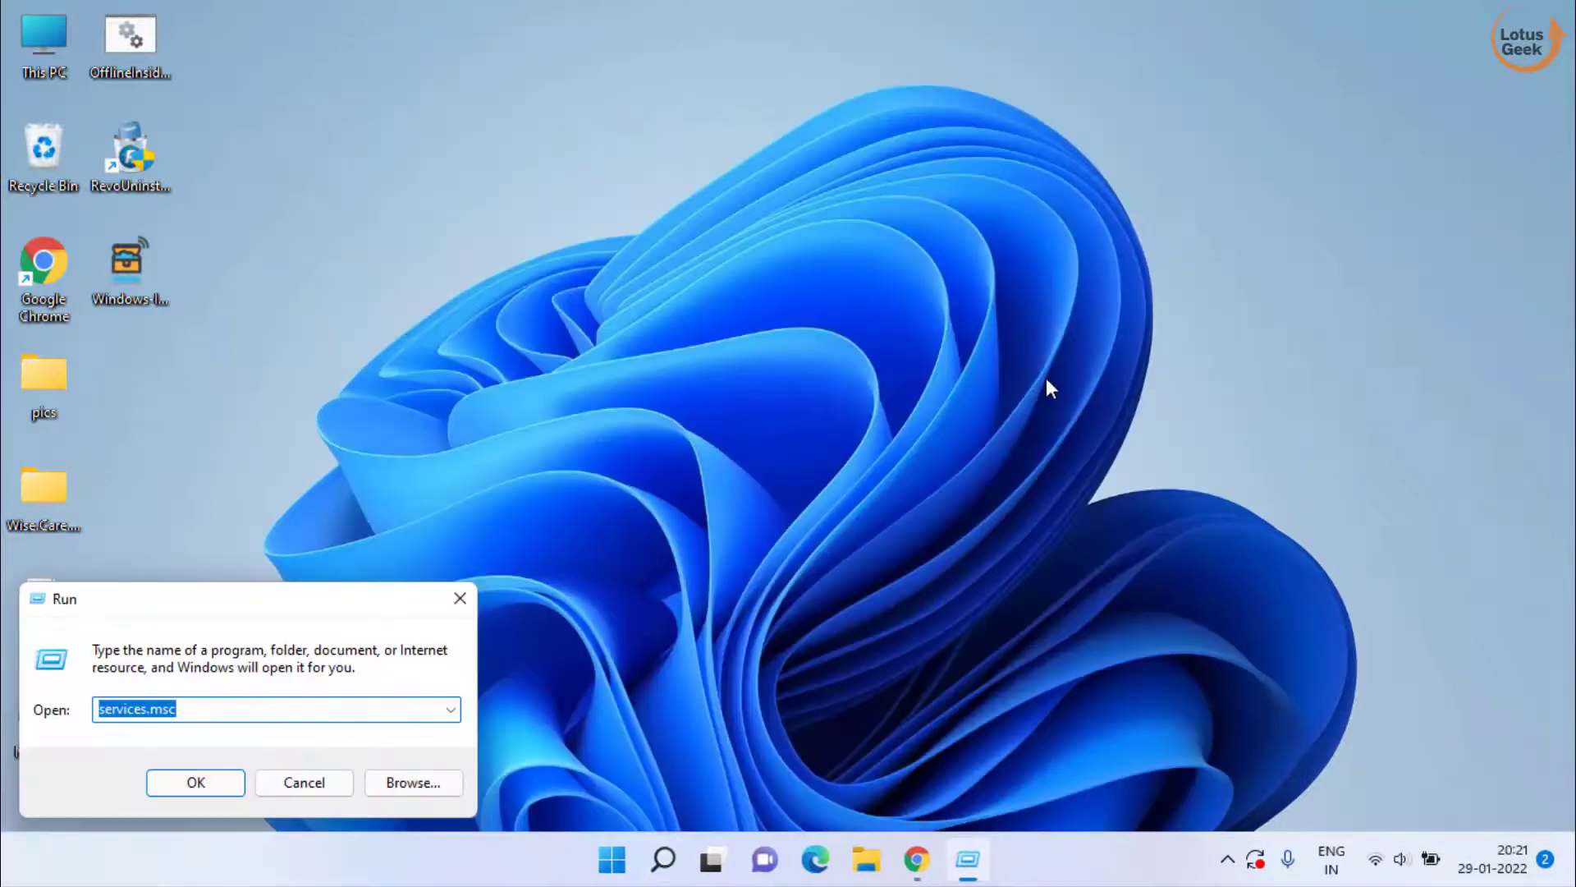
text(pri)
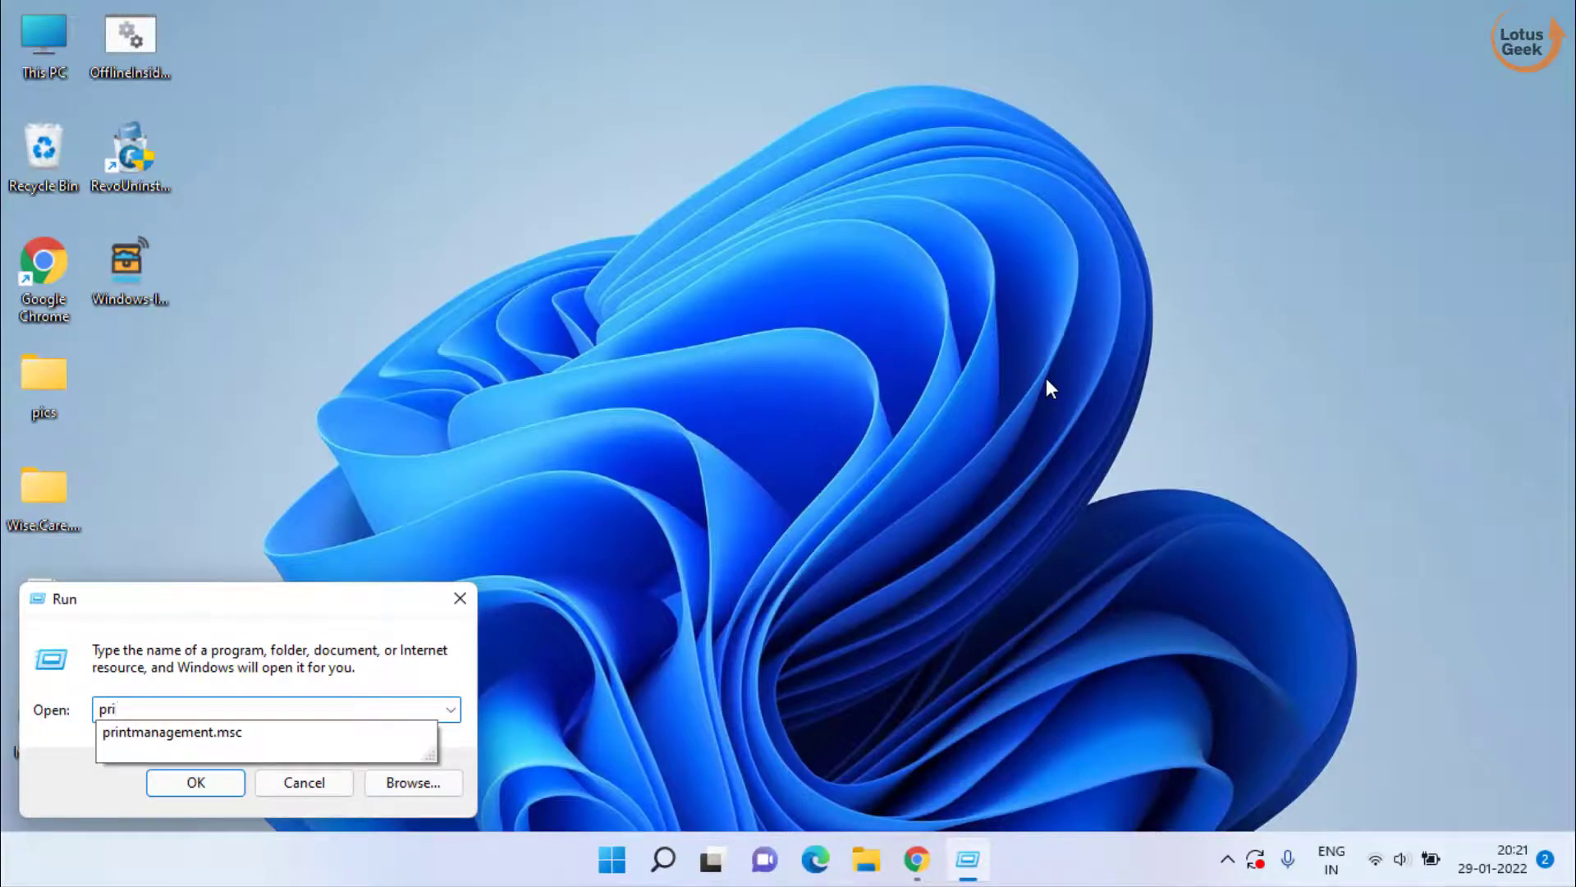
key(Down)
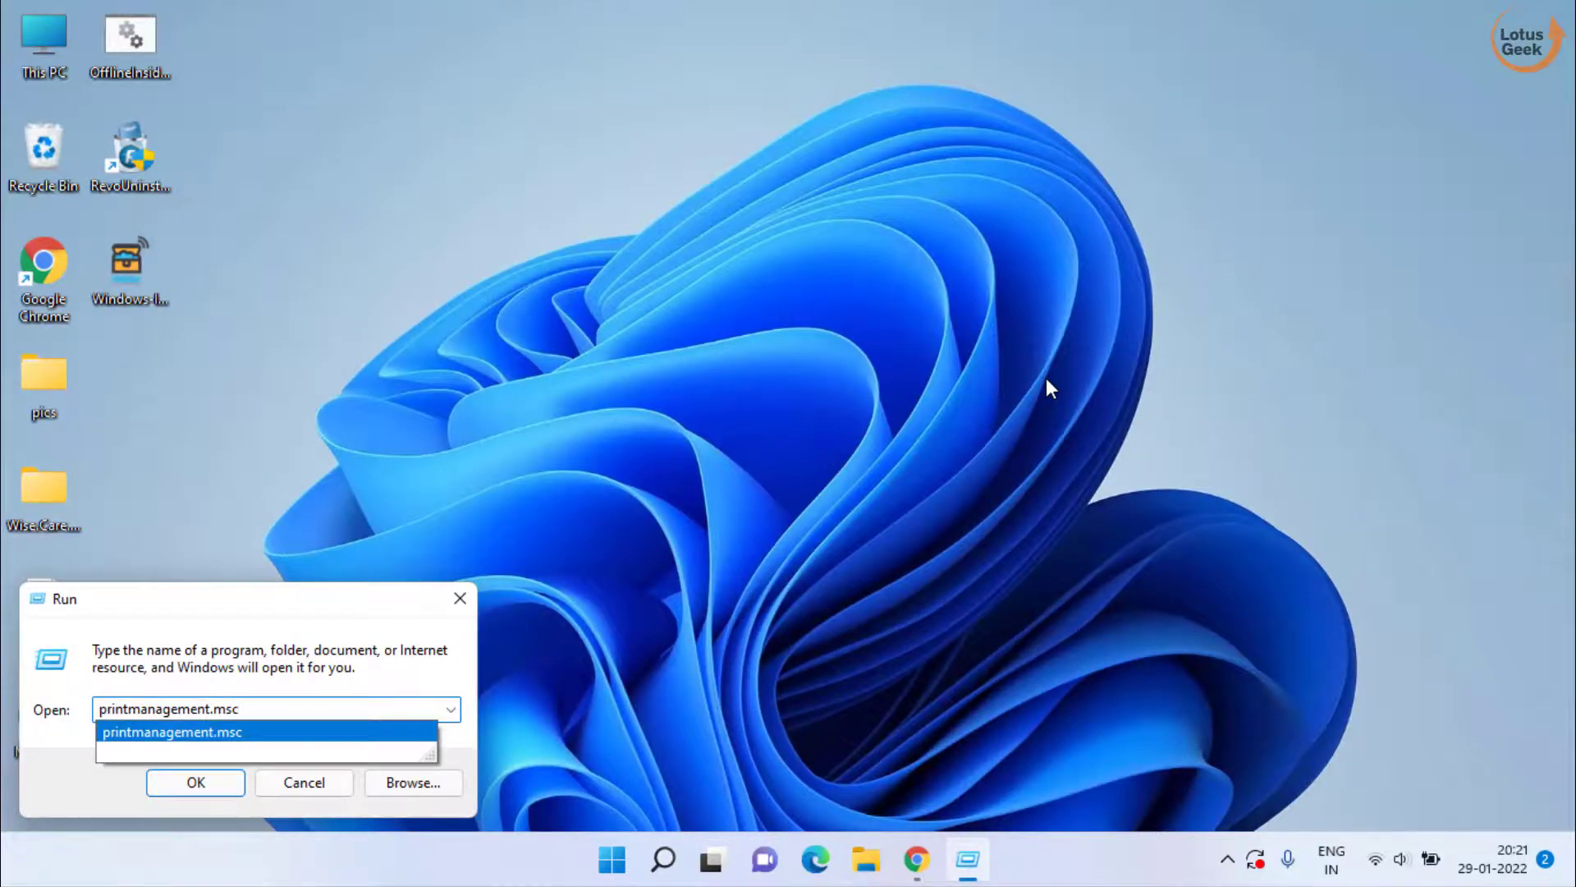
key(Return)
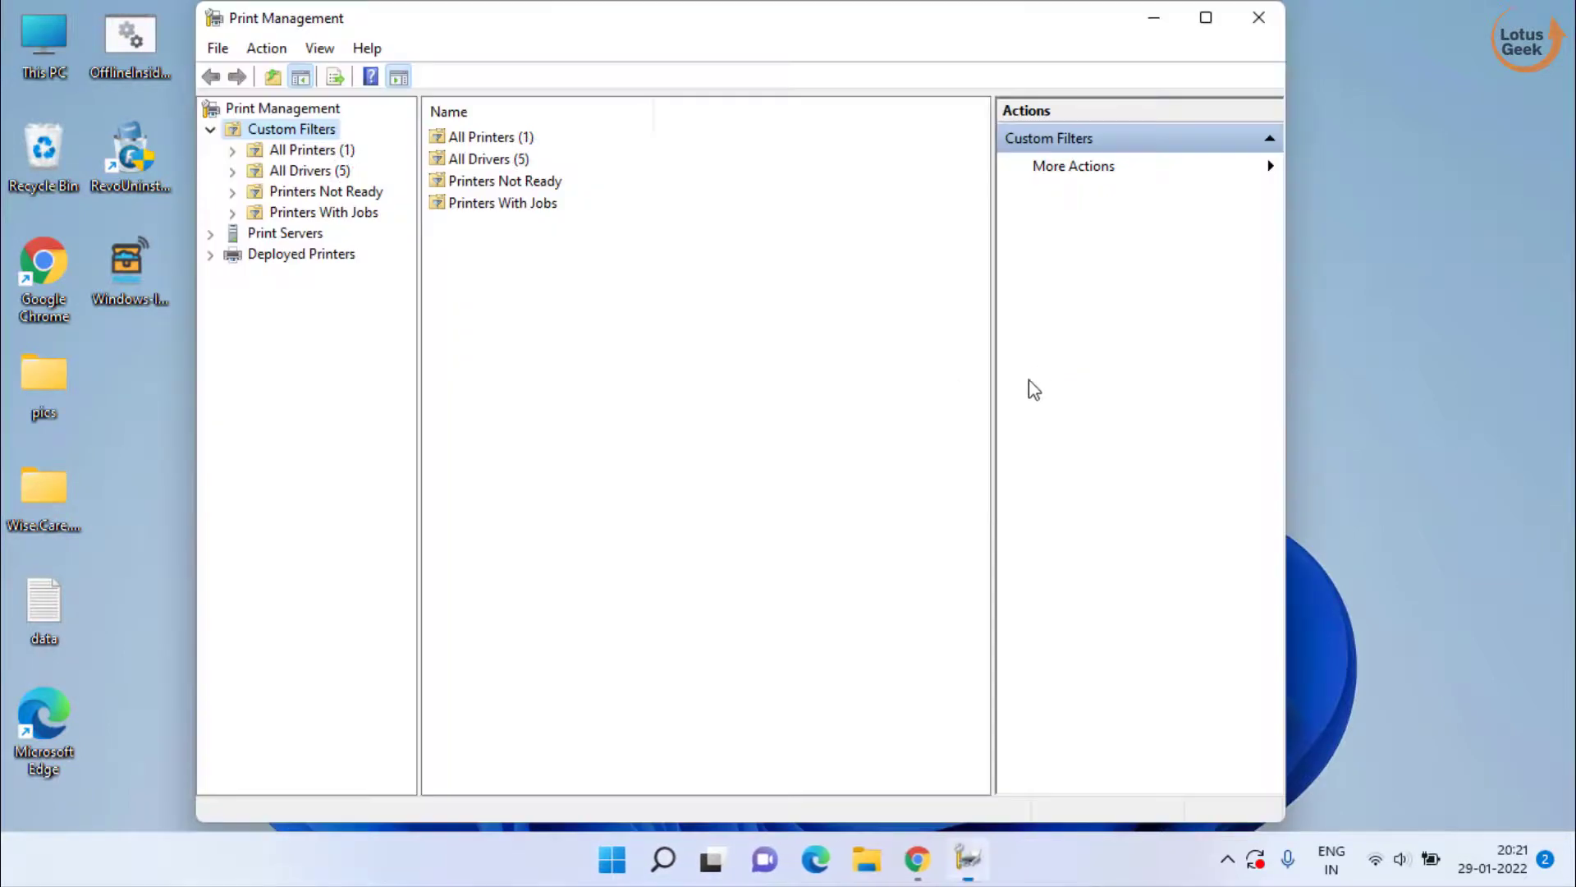
- Delete all five drivers under Custom Filters > All Drivers, confirming and dismissing the error
click(505, 160)
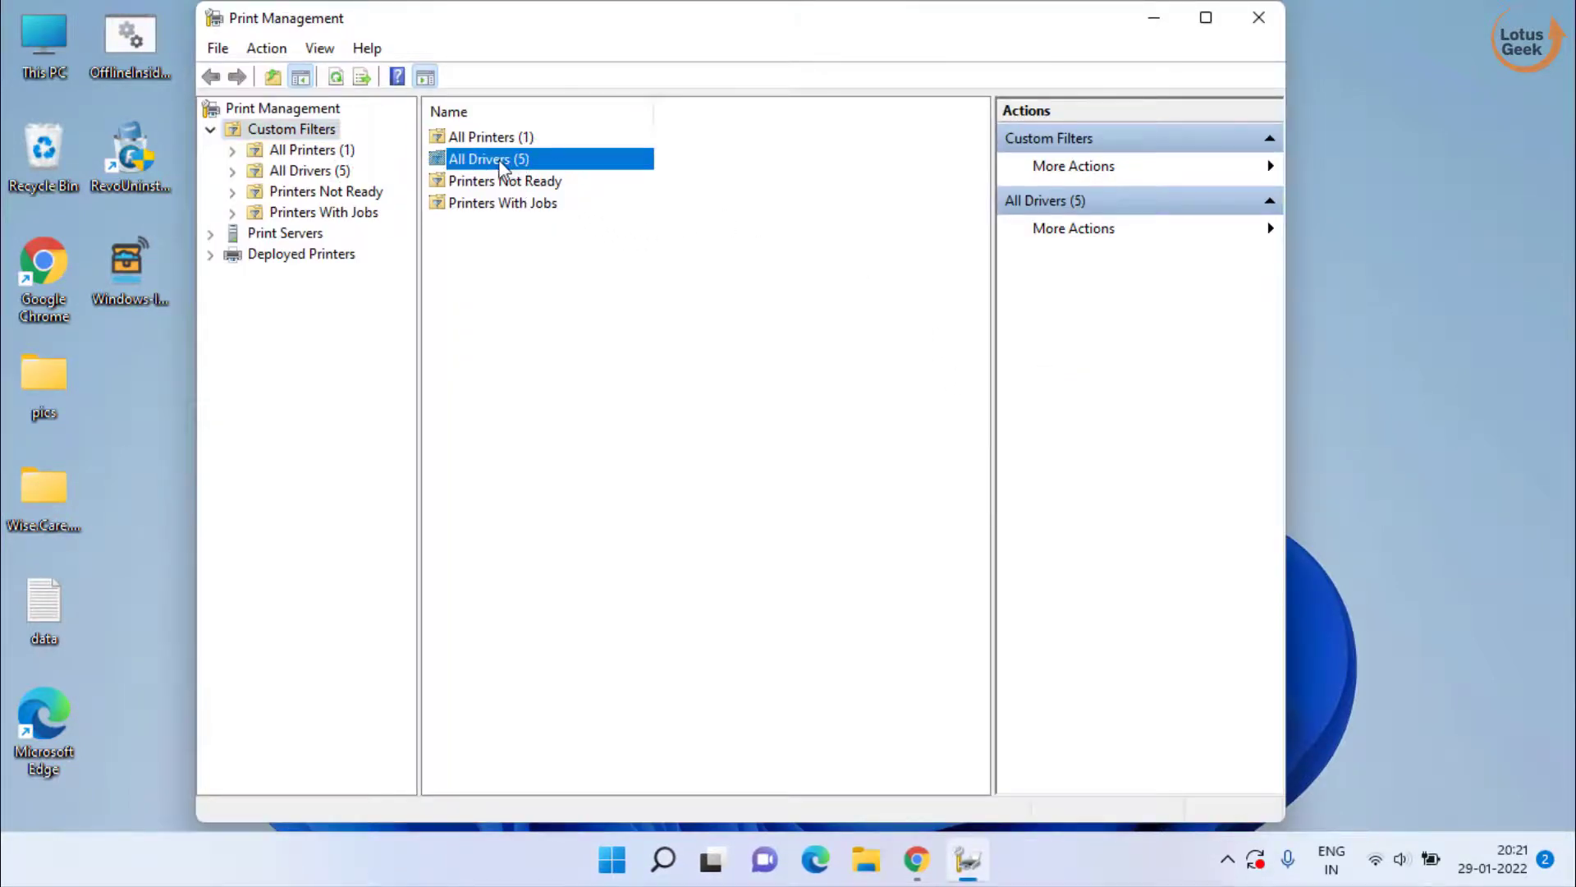
double_click(500, 161)
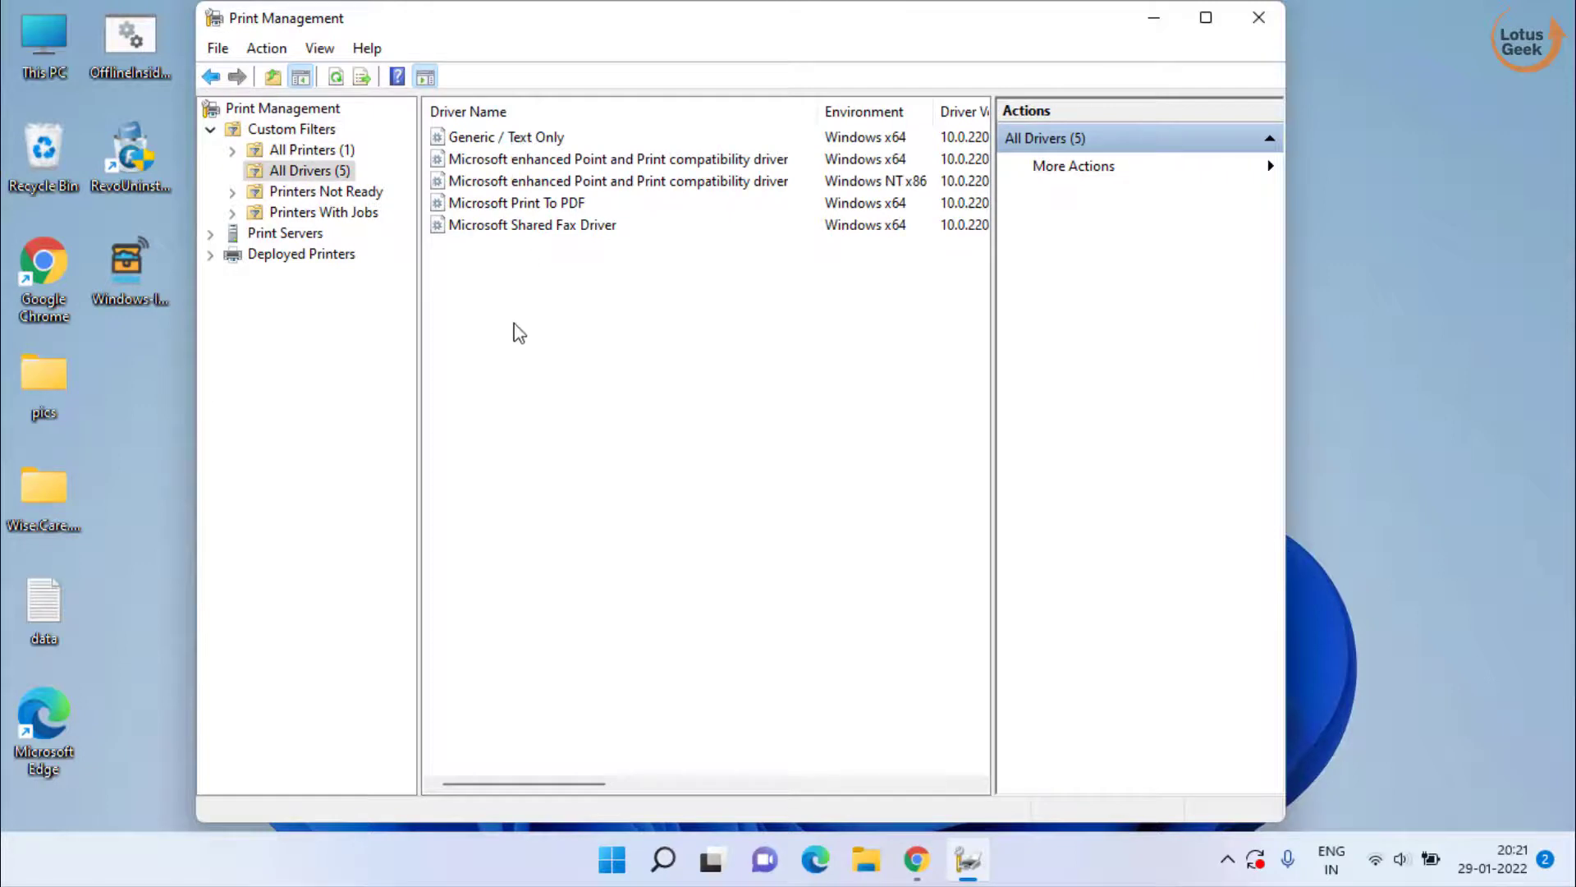
drag(487, 310, 539, 121)
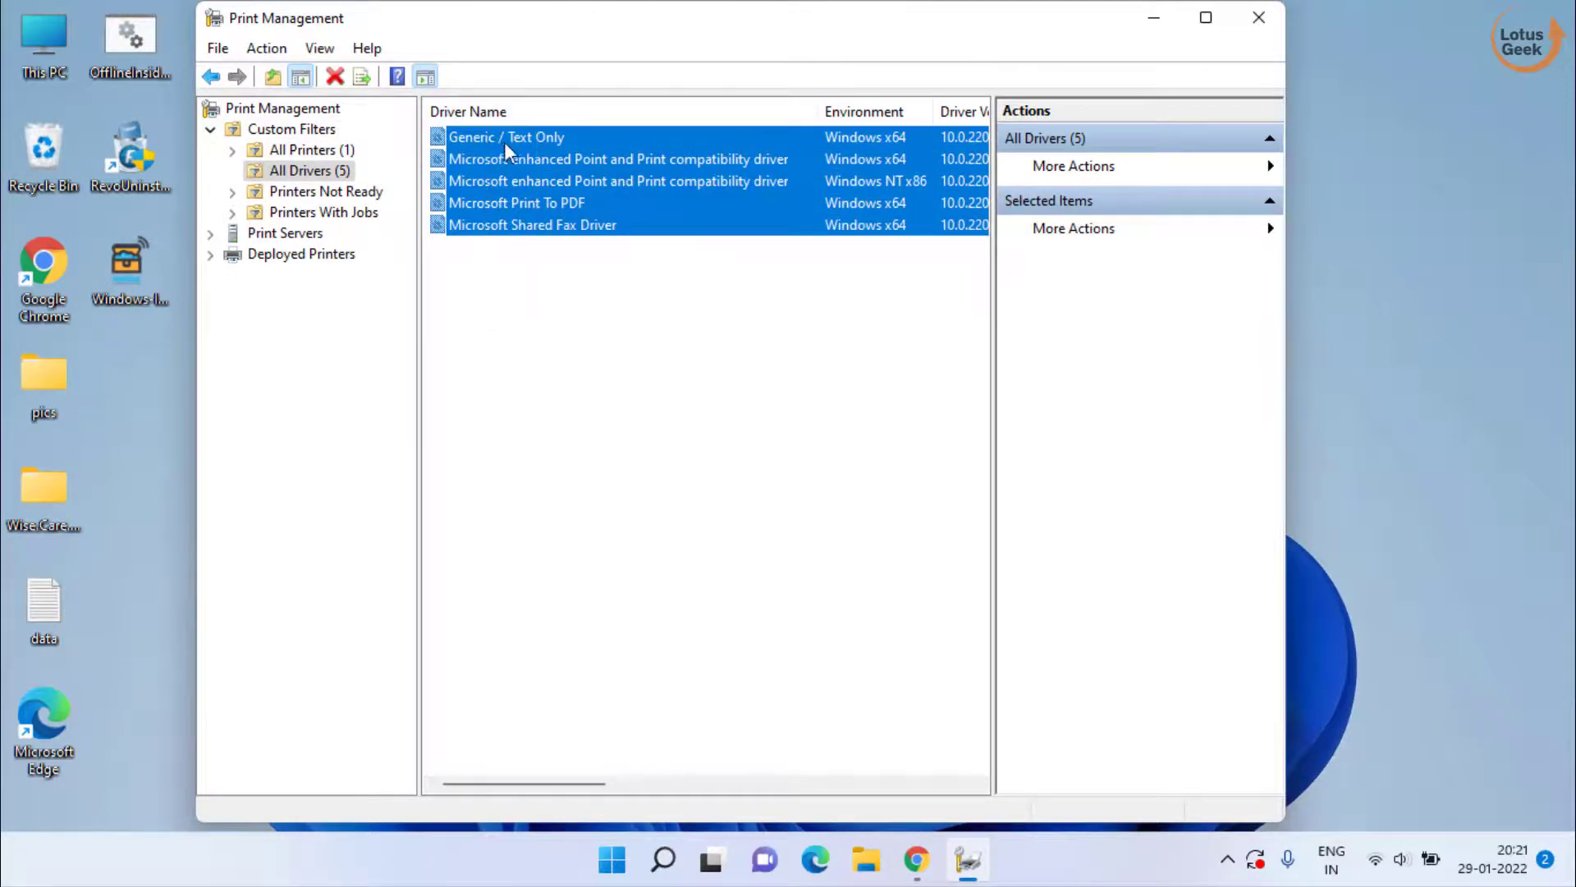
right_click(541, 144)
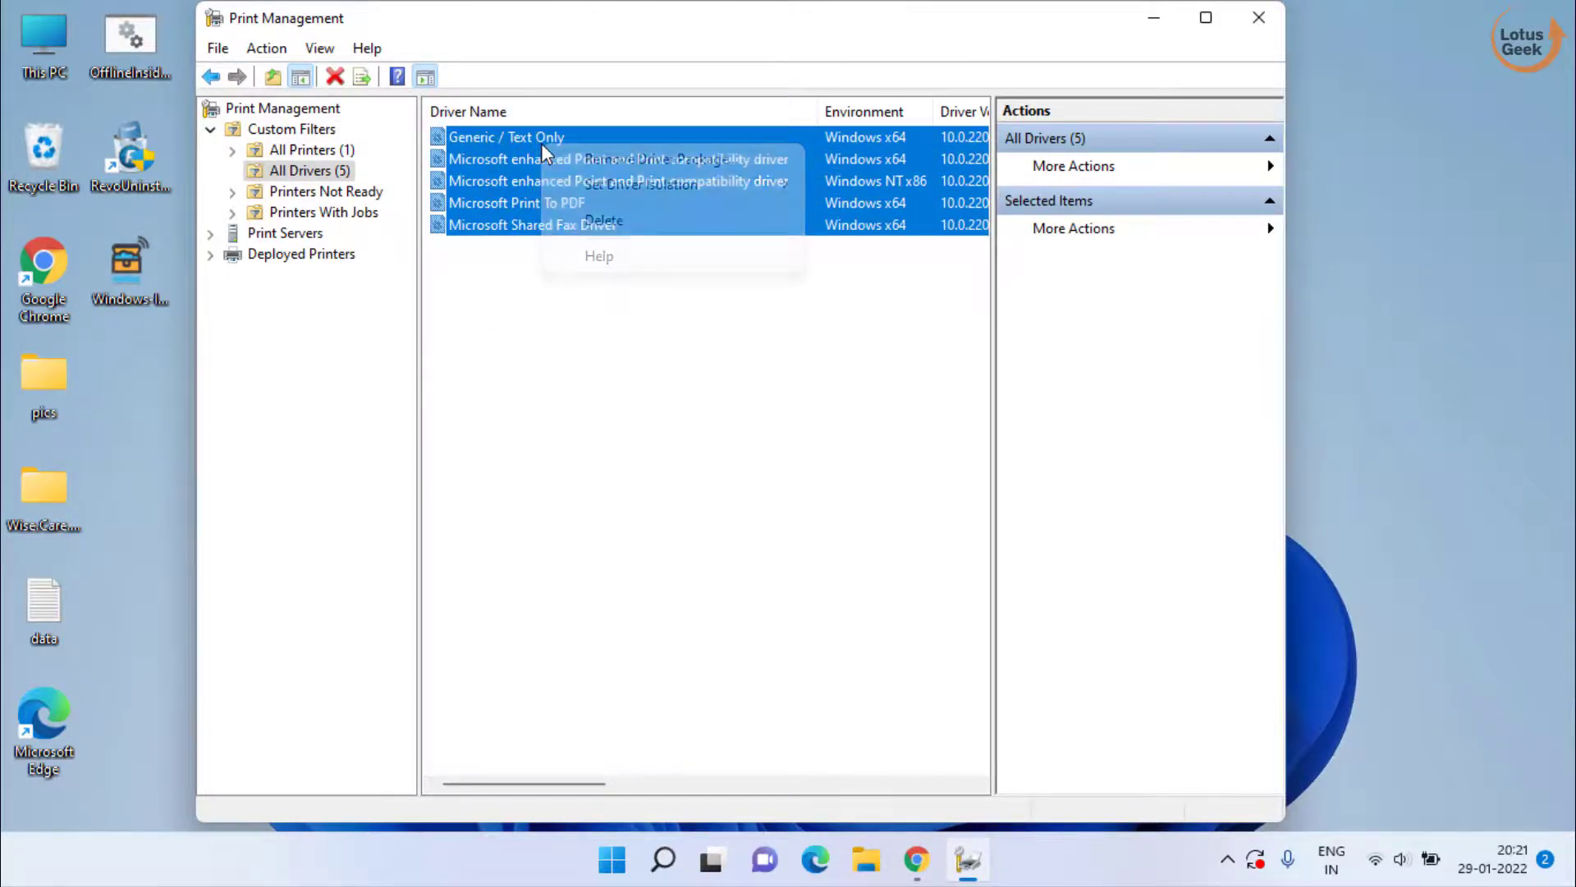
click(612, 222)
click(792, 477)
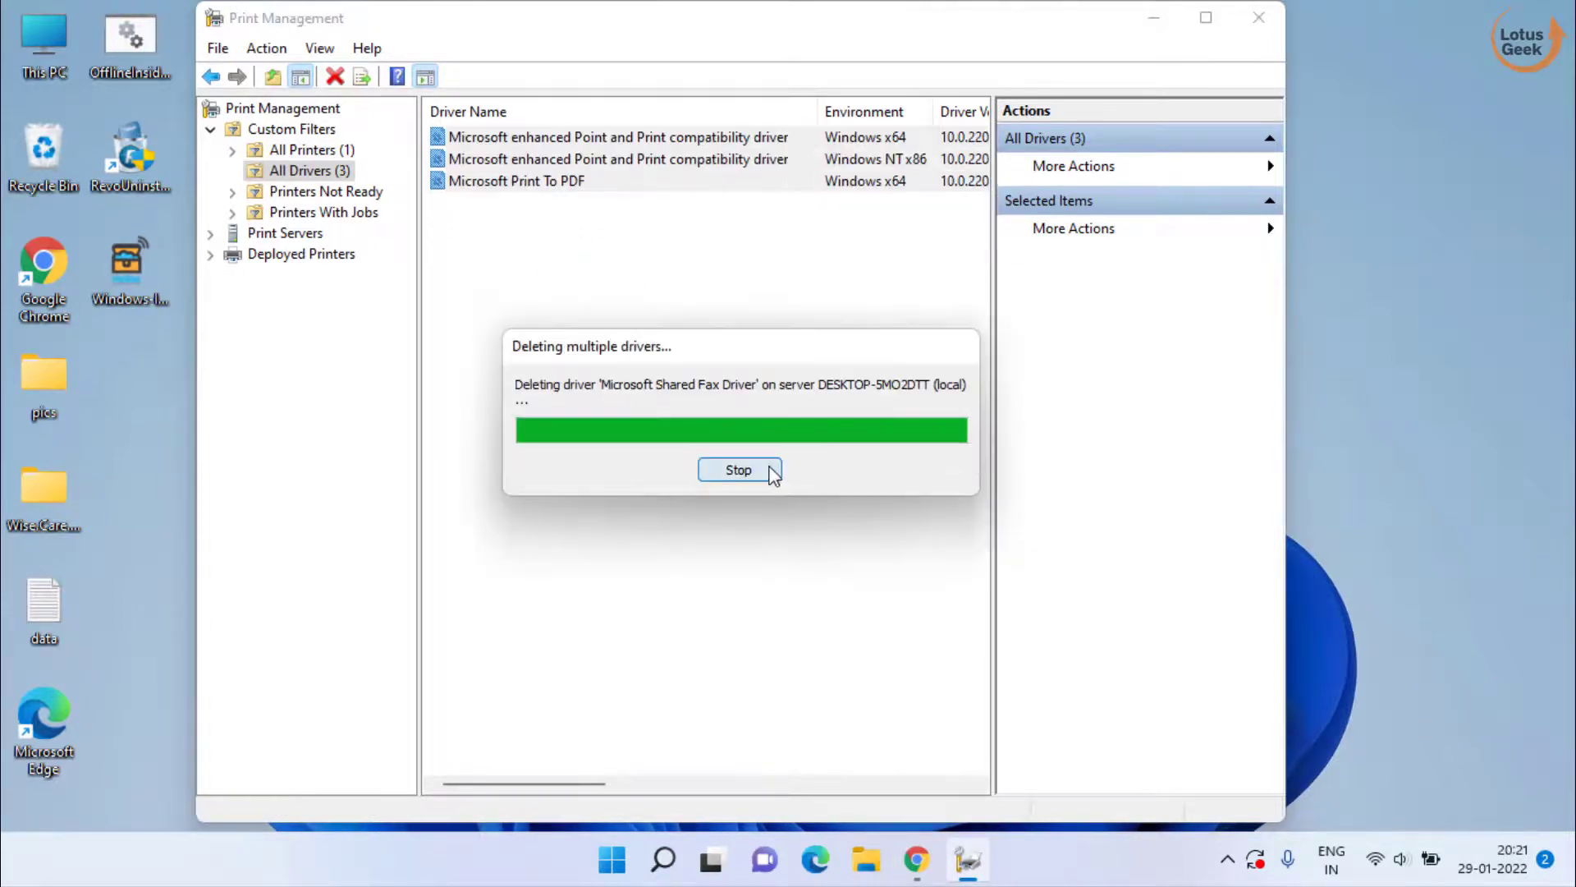
click(920, 419)
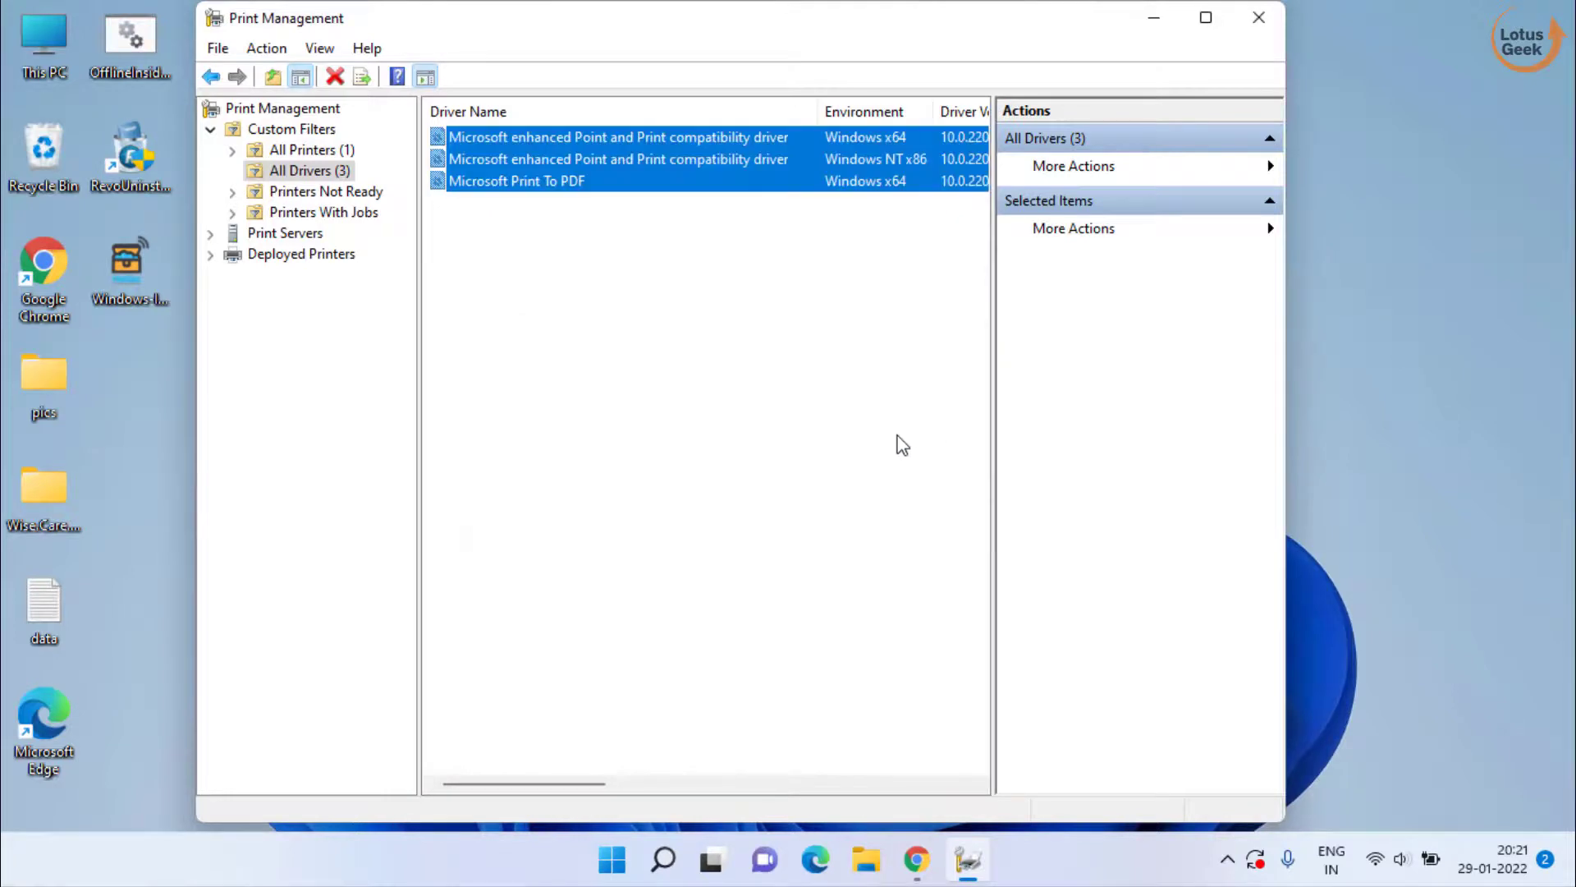
click(700, 211)
- Close Print Management and choose Update driver for Microsoft Print to PDF under Device Manager's Print queues
click(1259, 17)
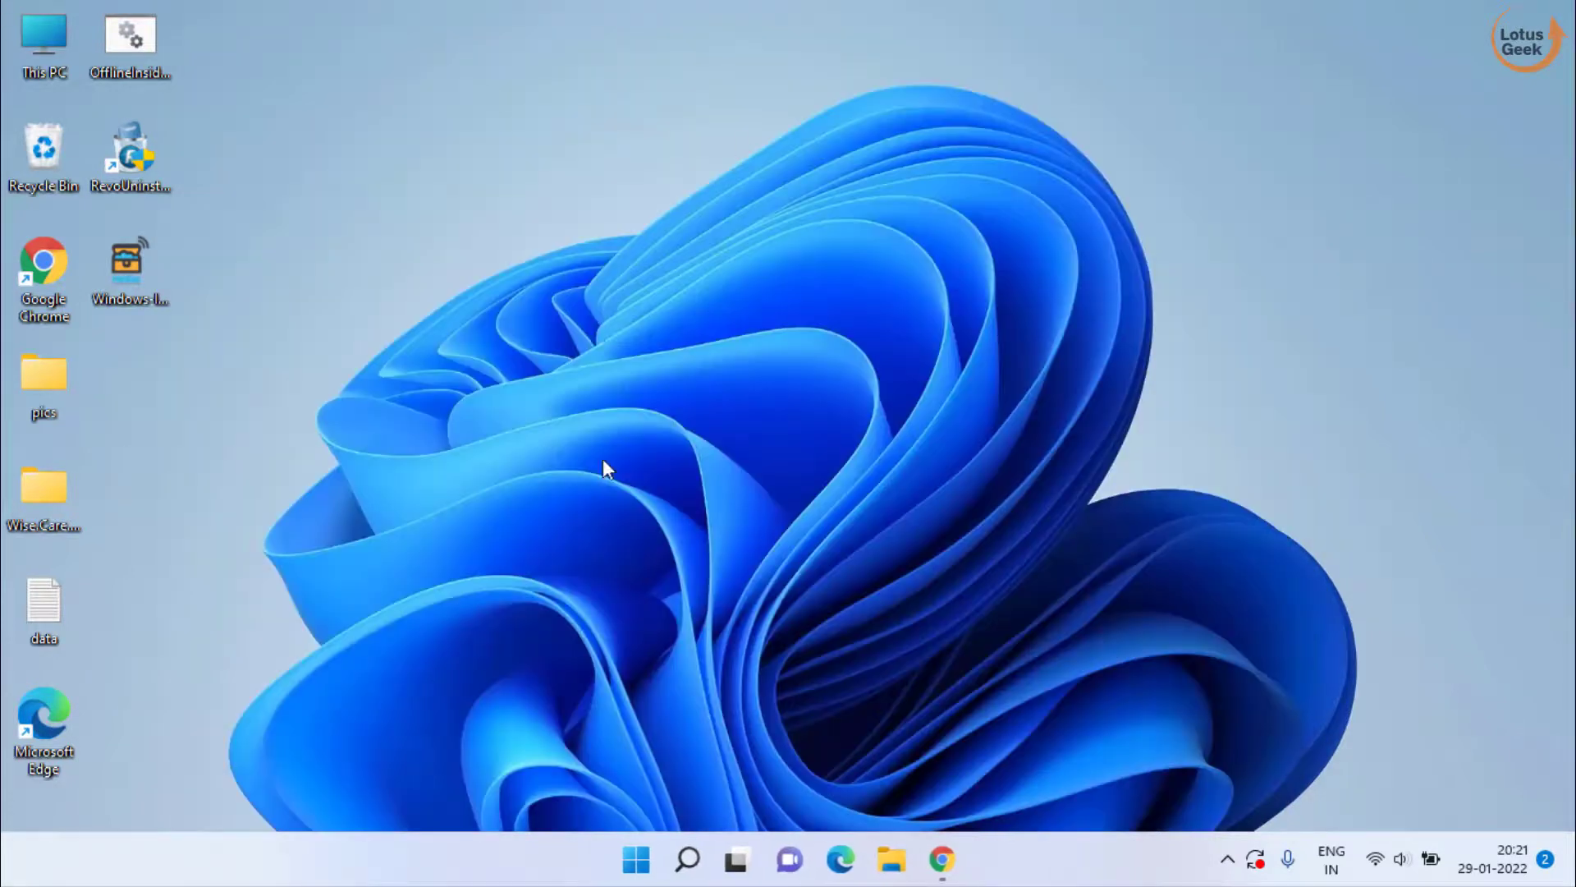
right_click(645, 865)
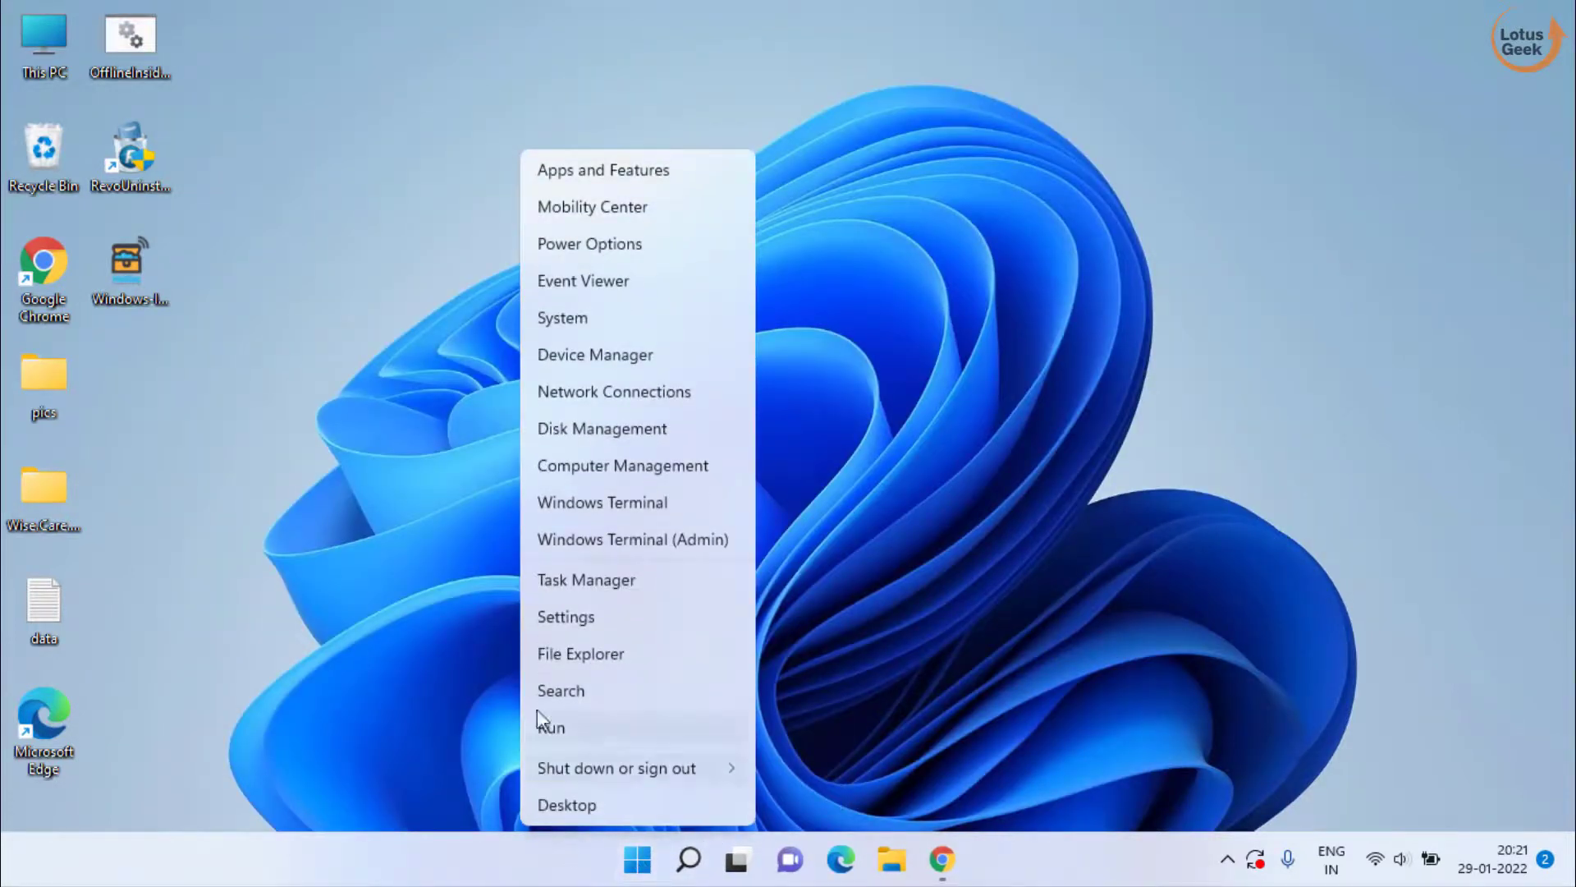
click(646, 367)
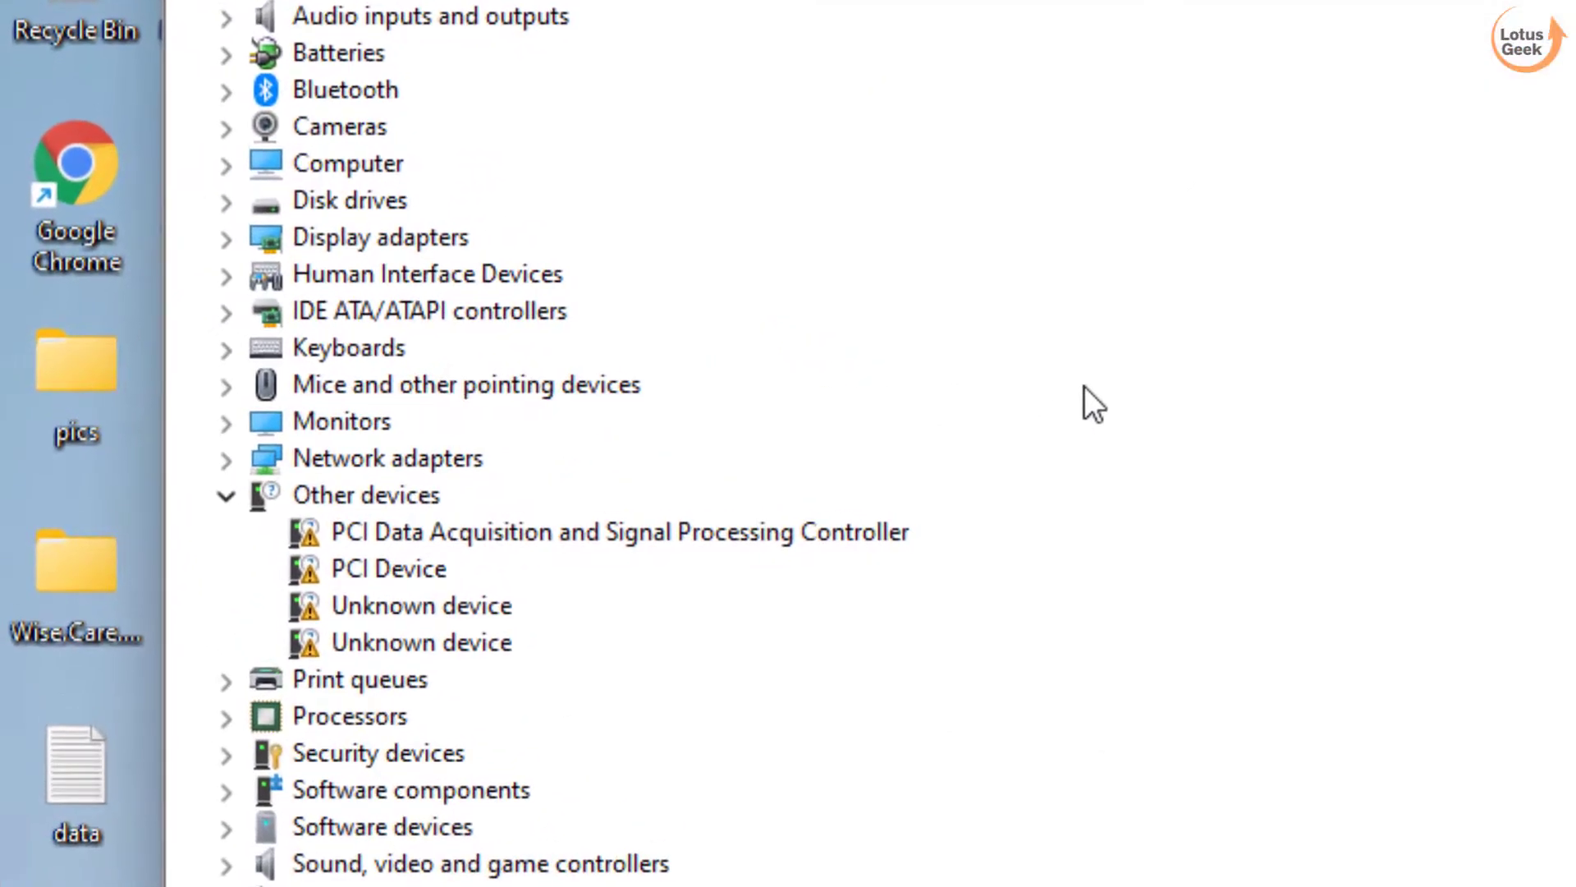
click(225, 685)
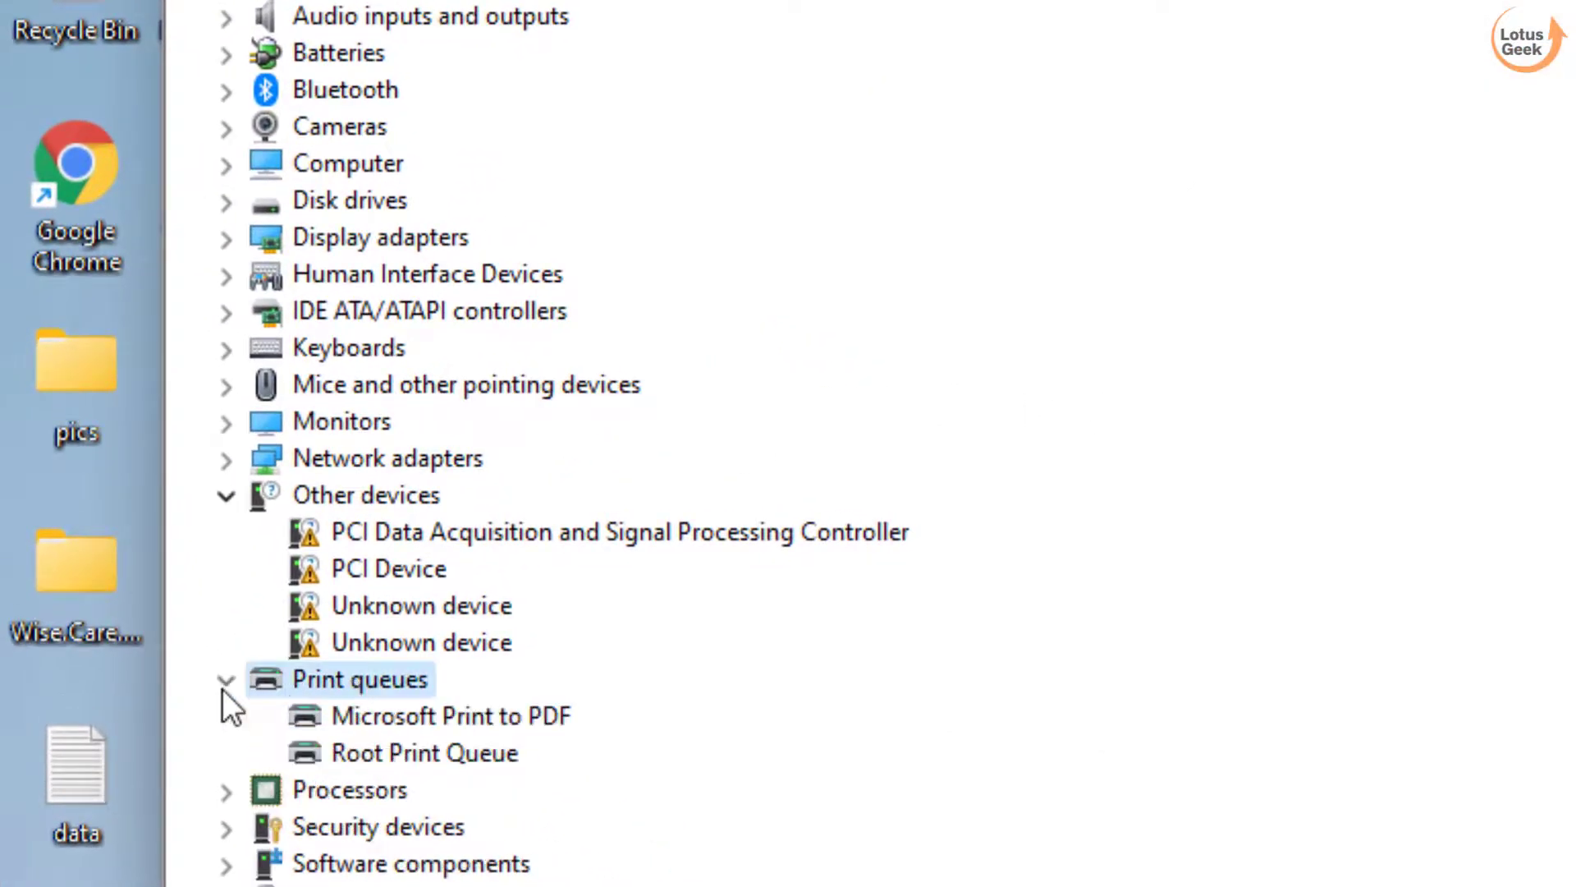
right_click(486, 722)
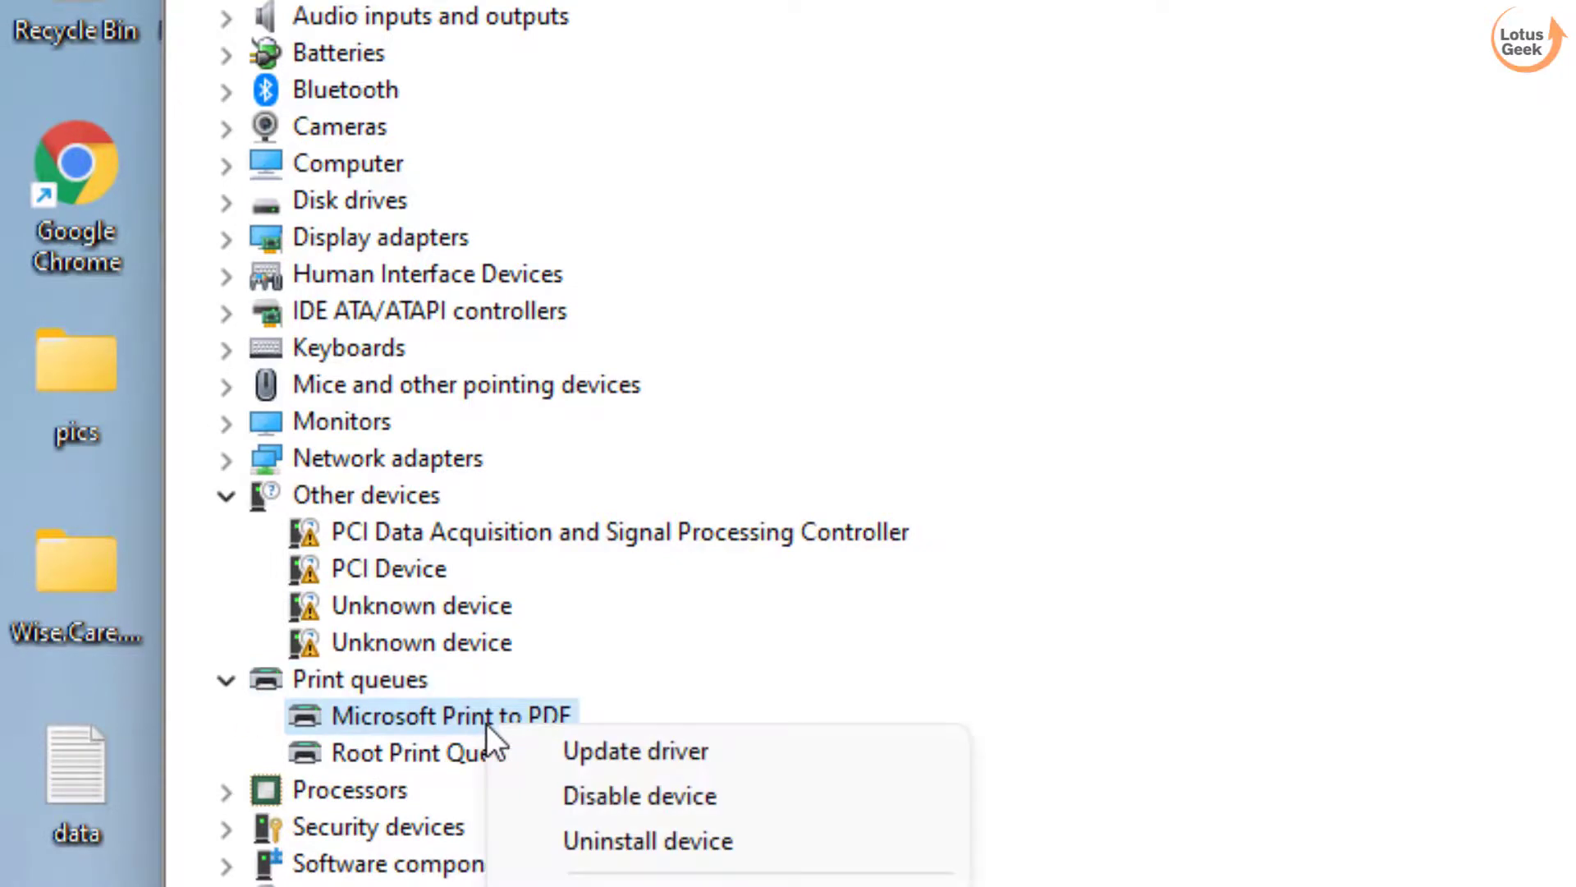
click(636, 753)
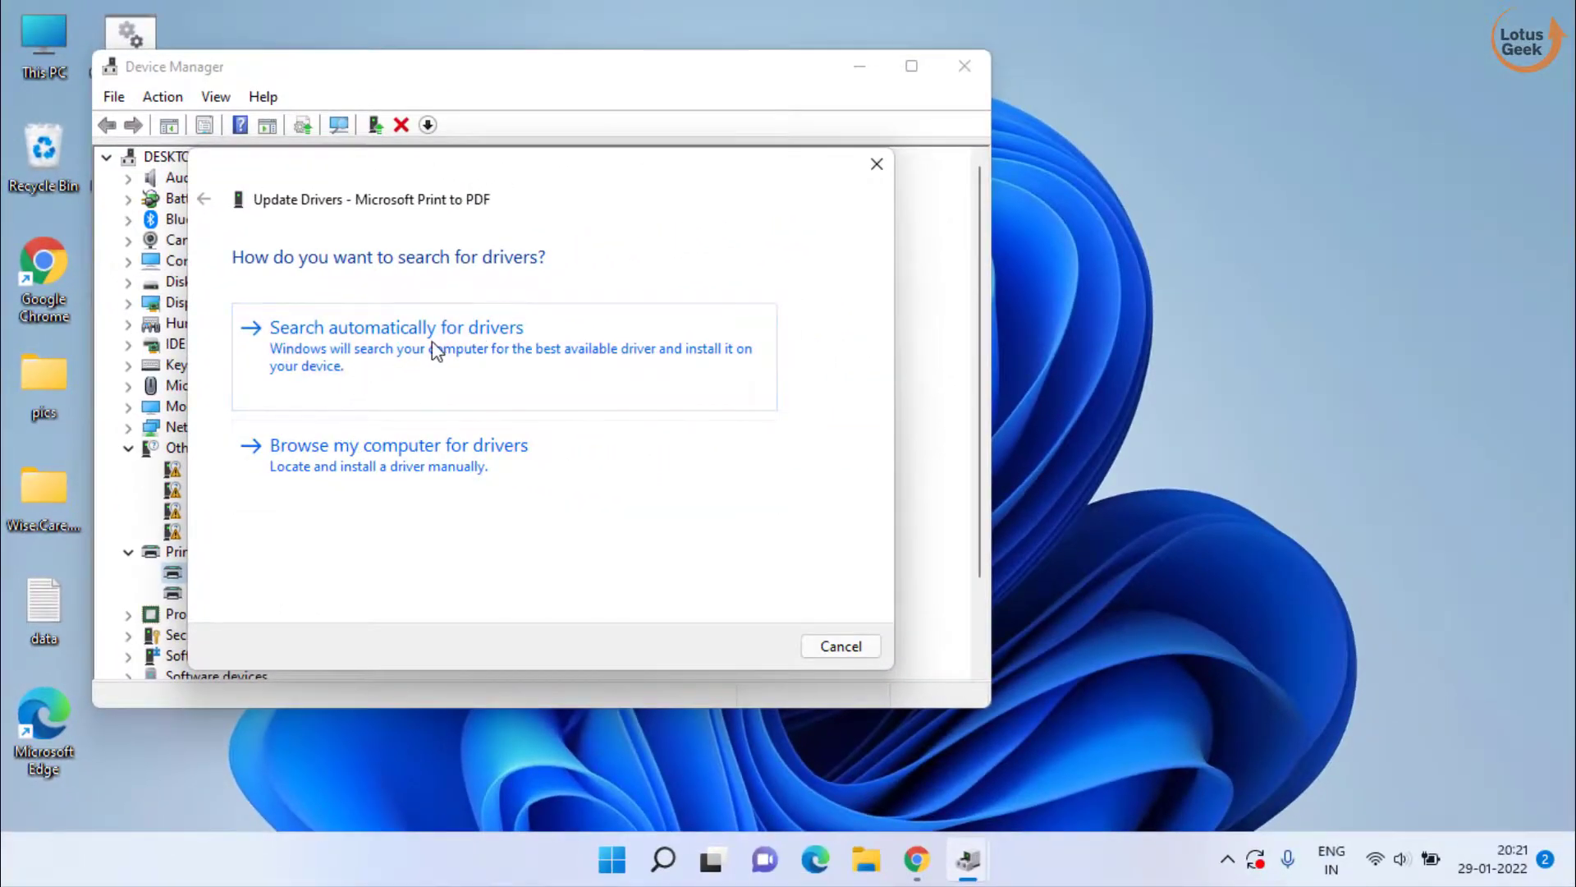
- Search automatically for a Microsoft Print to PDF driver, close the results and exit Device Manager
click(383, 345)
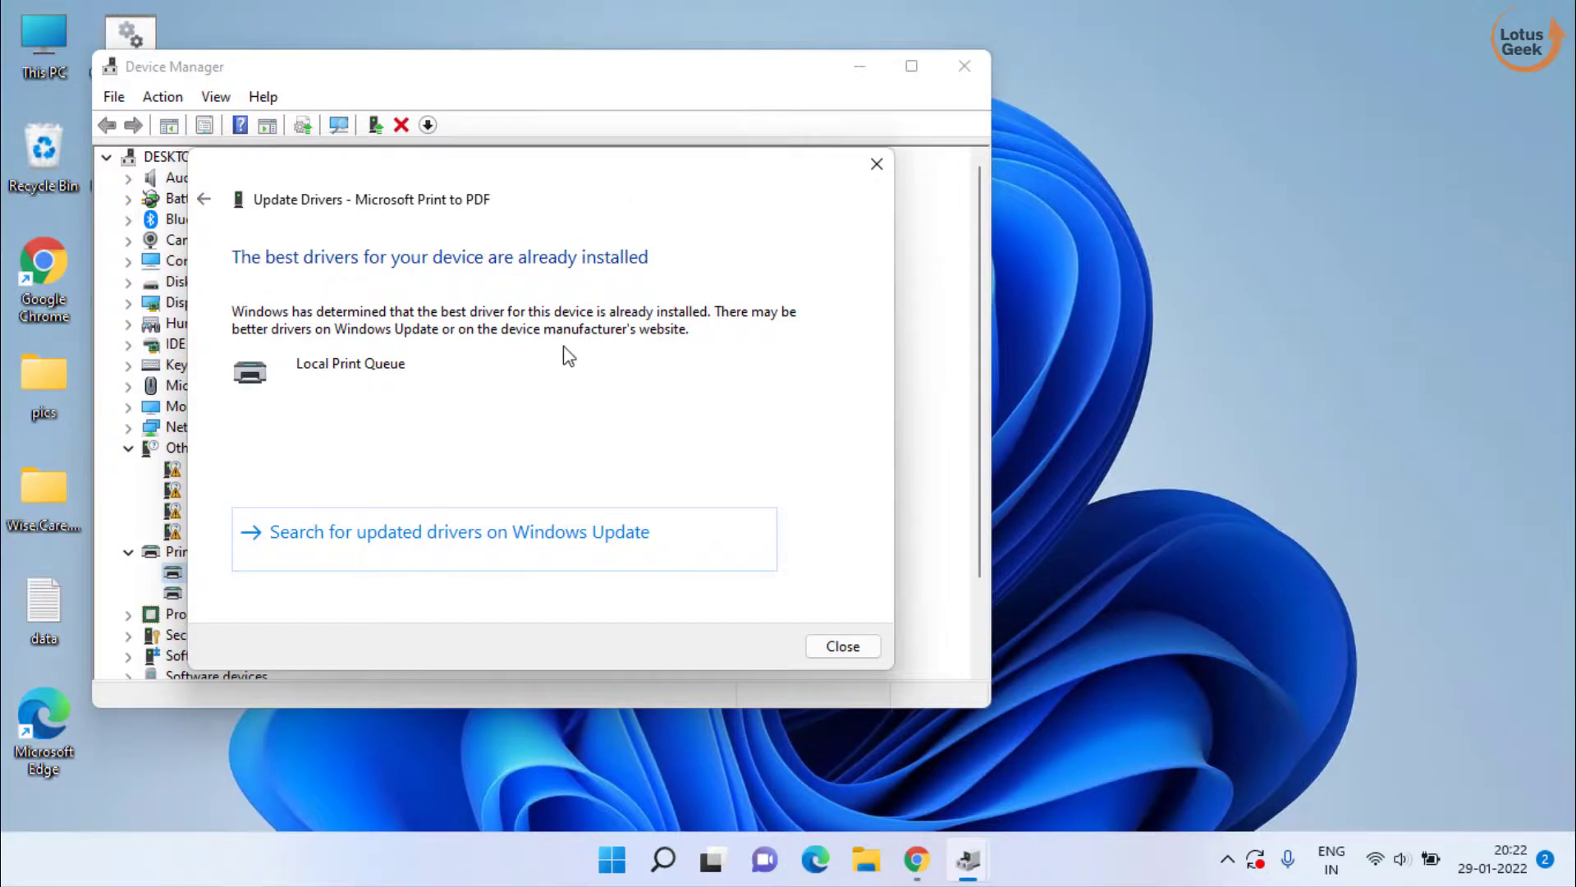
click(835, 645)
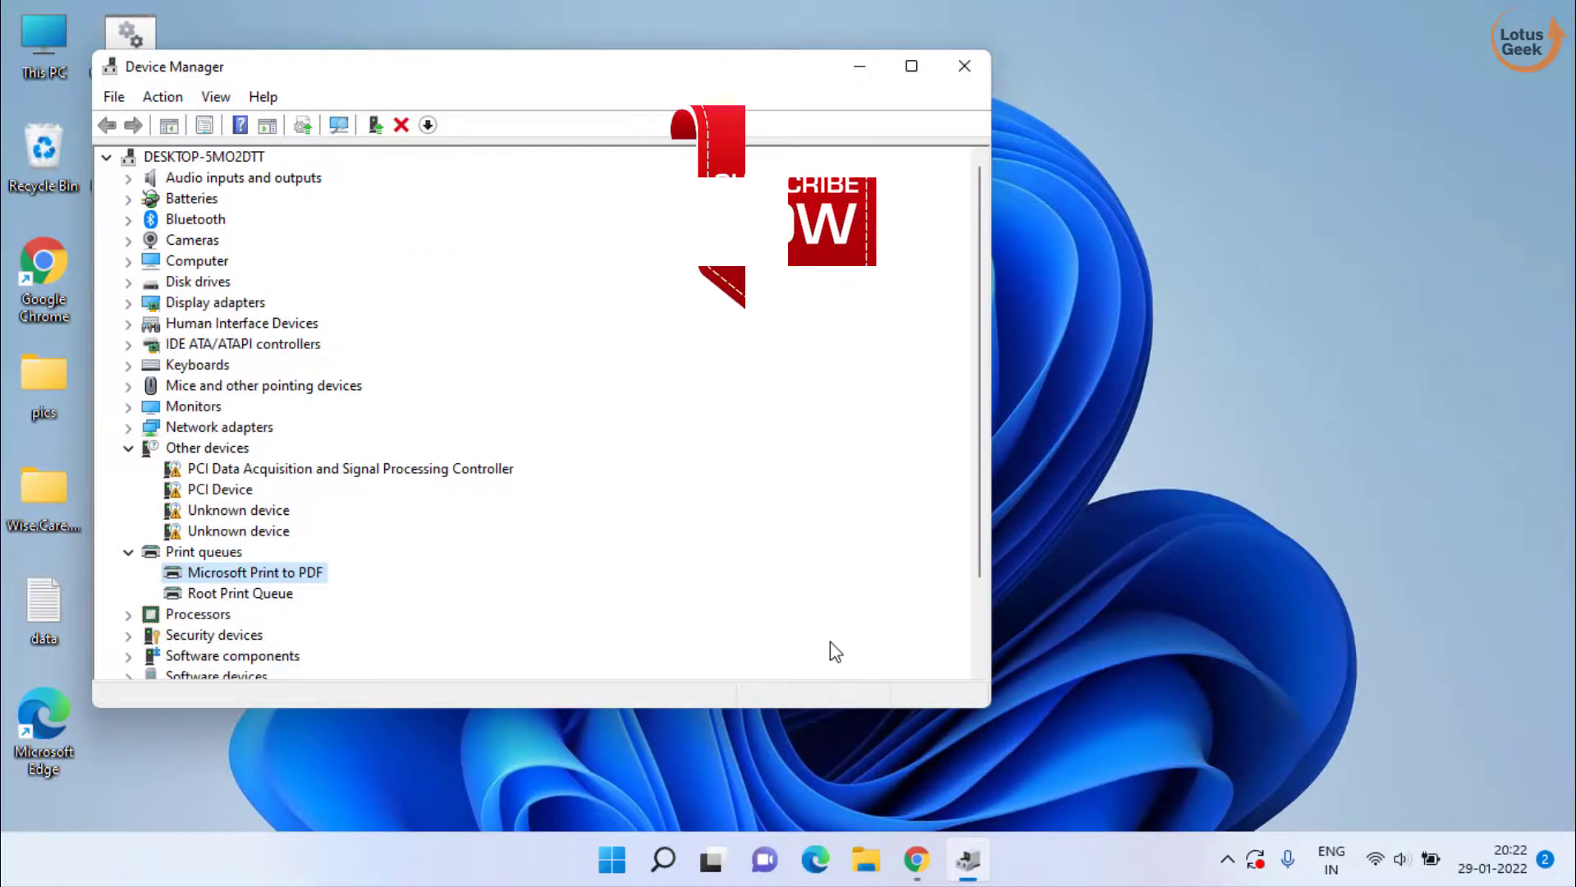
key(alt+F4)
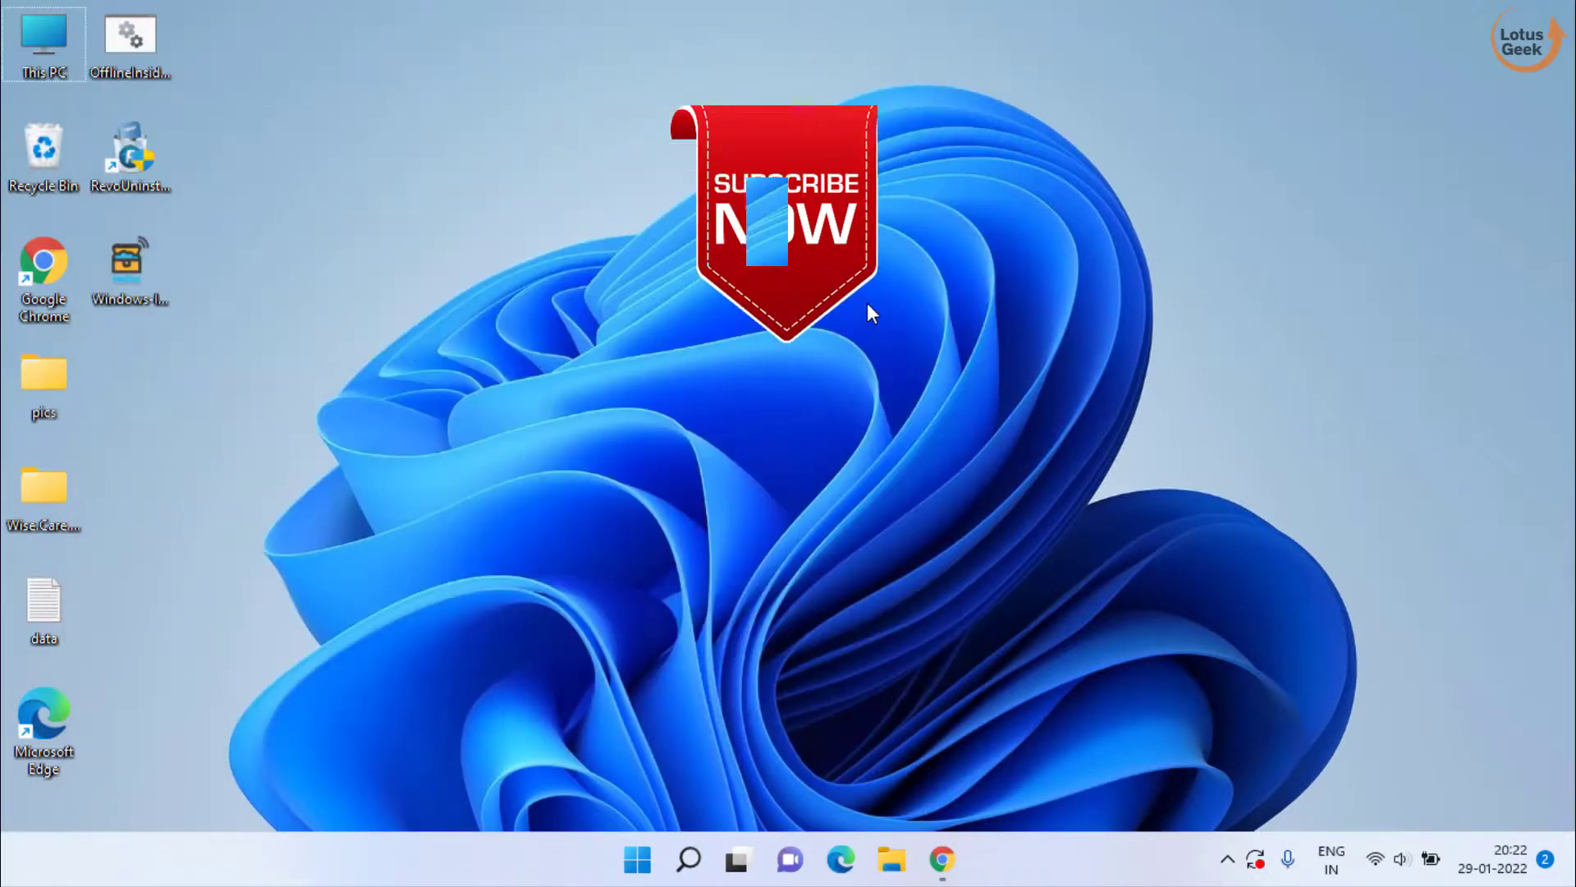